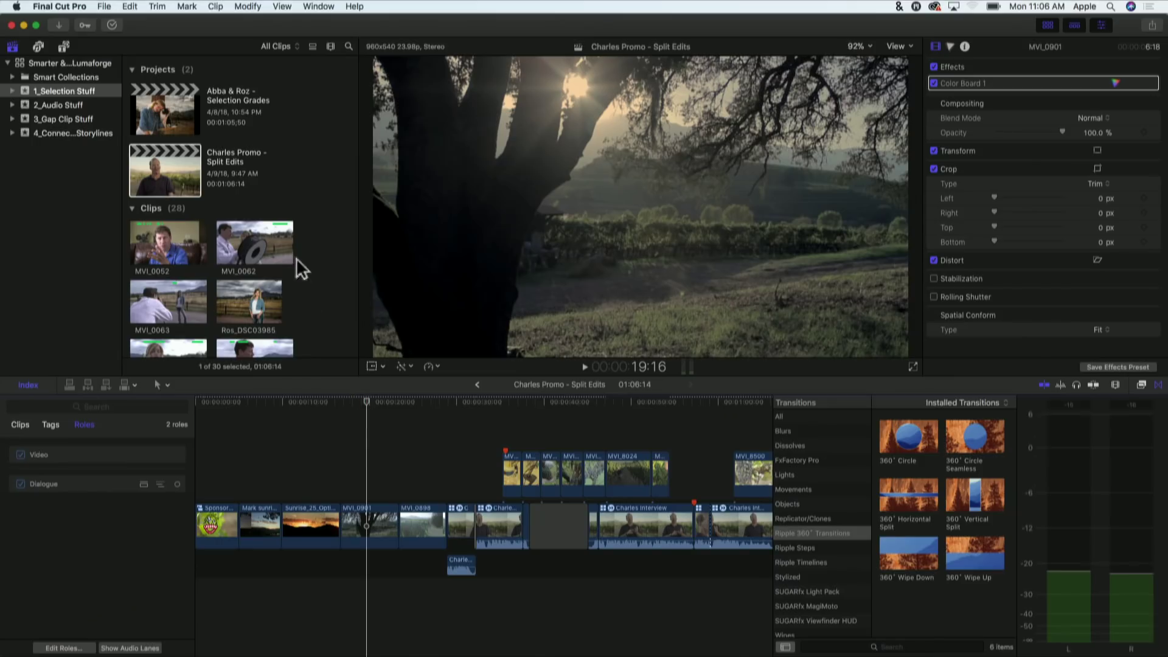
# In the Charles Promo - Split Edits project, list effects in the browser and ripple-trim the sunrise clip shorter
pyautogui.click(180, 172)
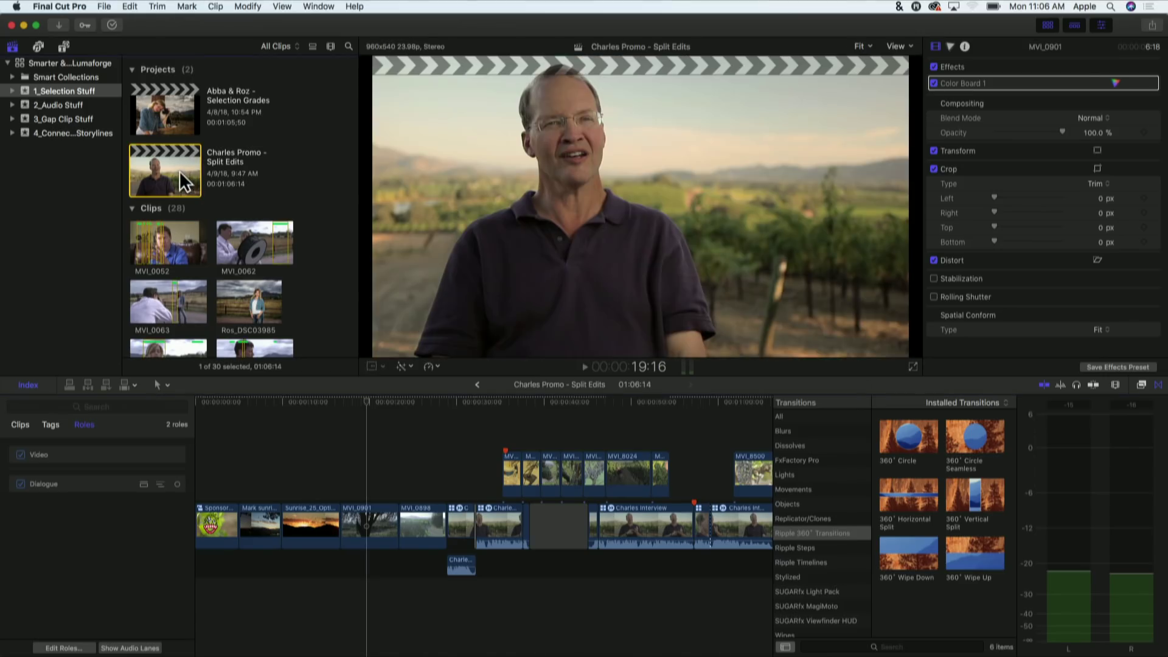
pyautogui.click(1142, 387)
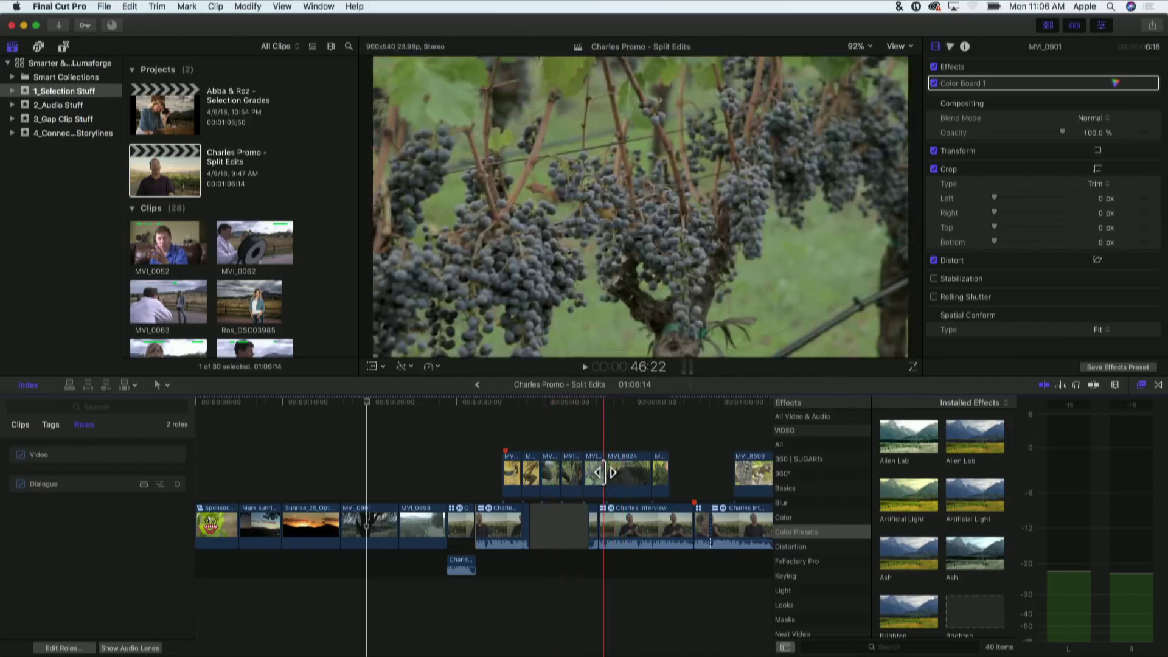
pyautogui.moveTo(605, 472); pyautogui.dragTo(602, 472)
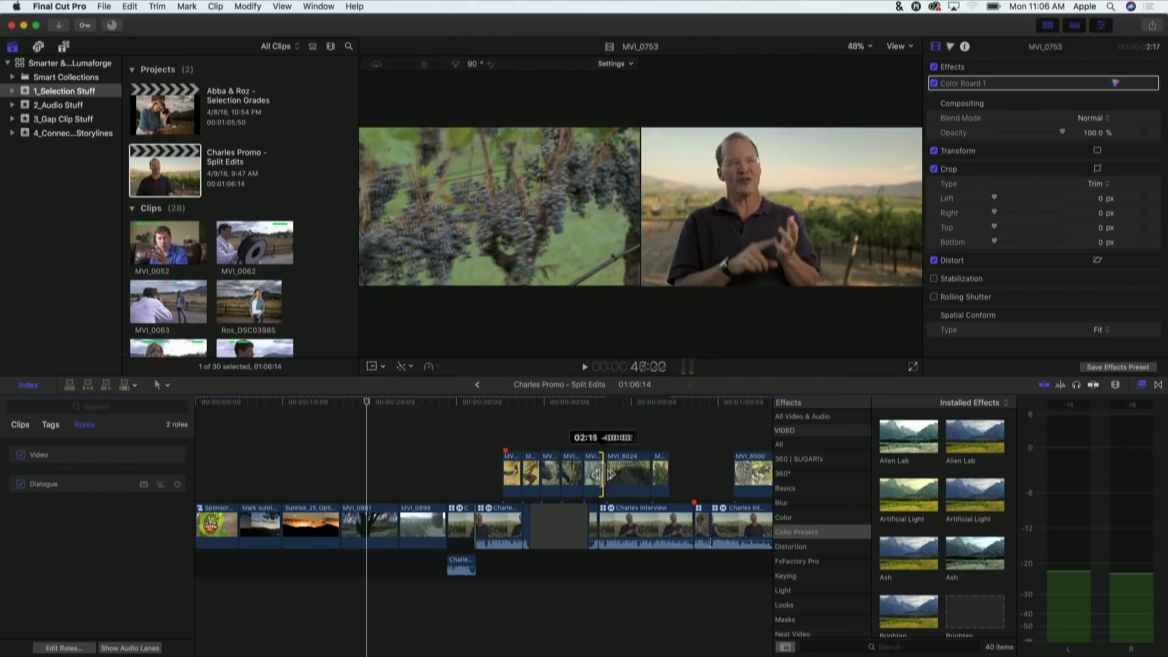
pyautogui.moveTo(604, 475); pyautogui.dragTo(602, 475)
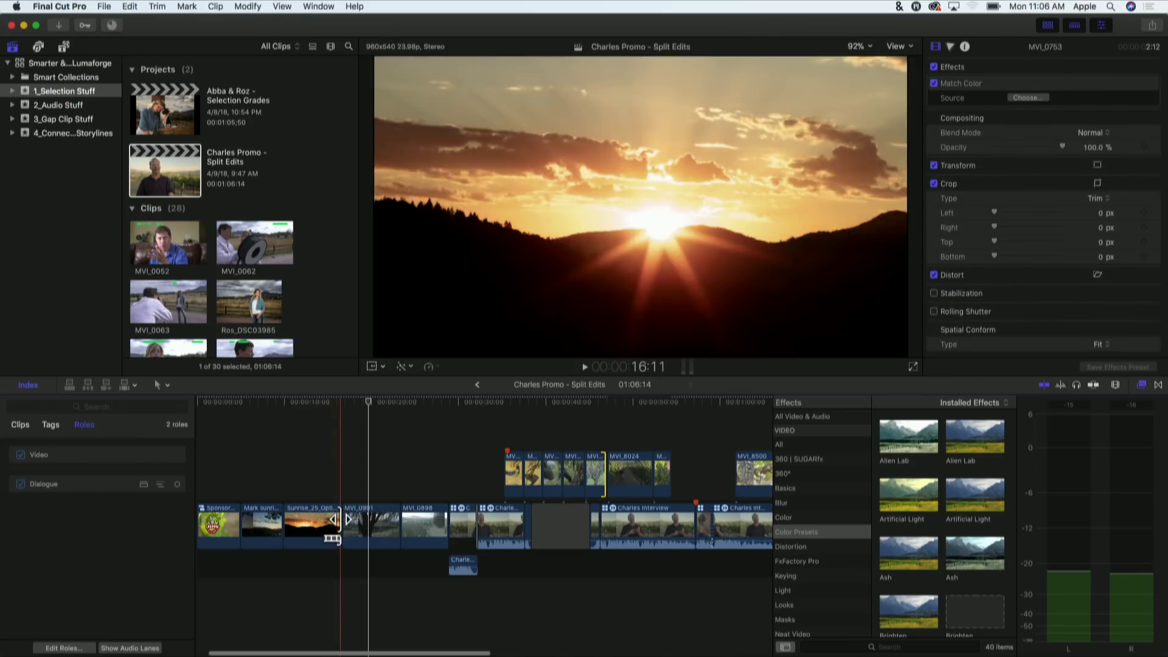
pyautogui.moveTo(339, 520)
pyautogui.mouseDown()
pyautogui.moveTo(319, 524)
pyautogui.moveTo(336, 523)
pyautogui.mouseUp()
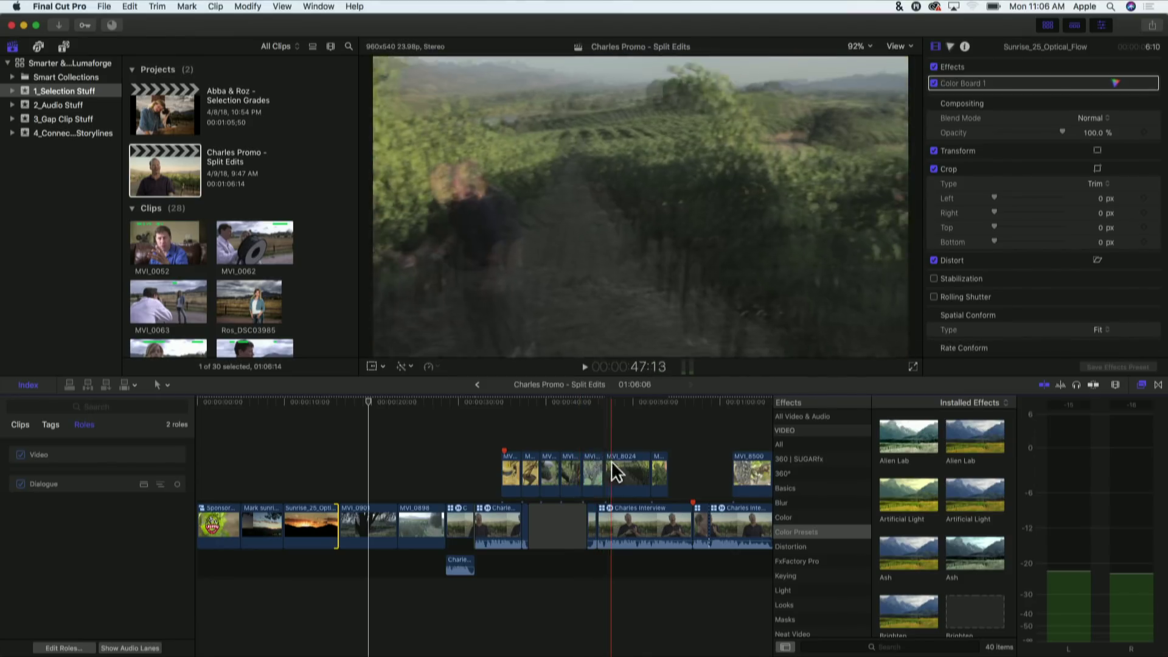
# Try moving connected clip MVI_8024 earlier, undo the move, and inspect MVI_8024
pyautogui.moveTo(612, 461)
pyautogui.mouseDown()
pyautogui.moveTo(574, 456)
pyautogui.moveTo(590, 455)
pyautogui.mouseUp()
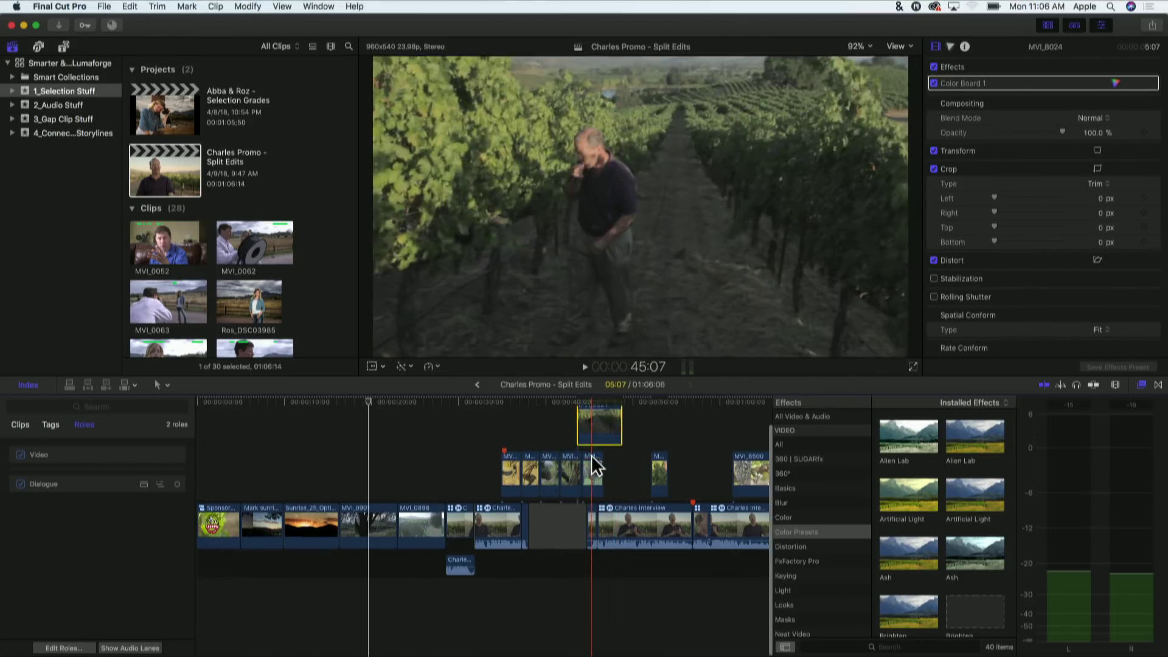
pyautogui.press('super+z')
pyautogui.click(625, 430)
pyautogui.press('super+4')
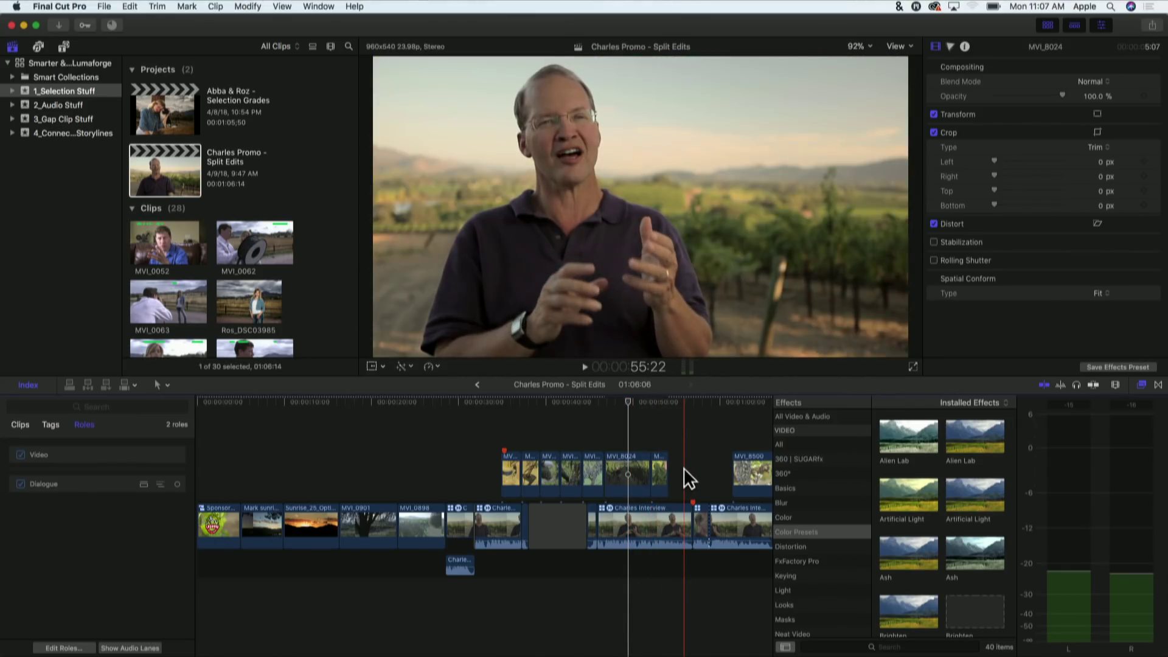
pyautogui.press('super+shift+4')
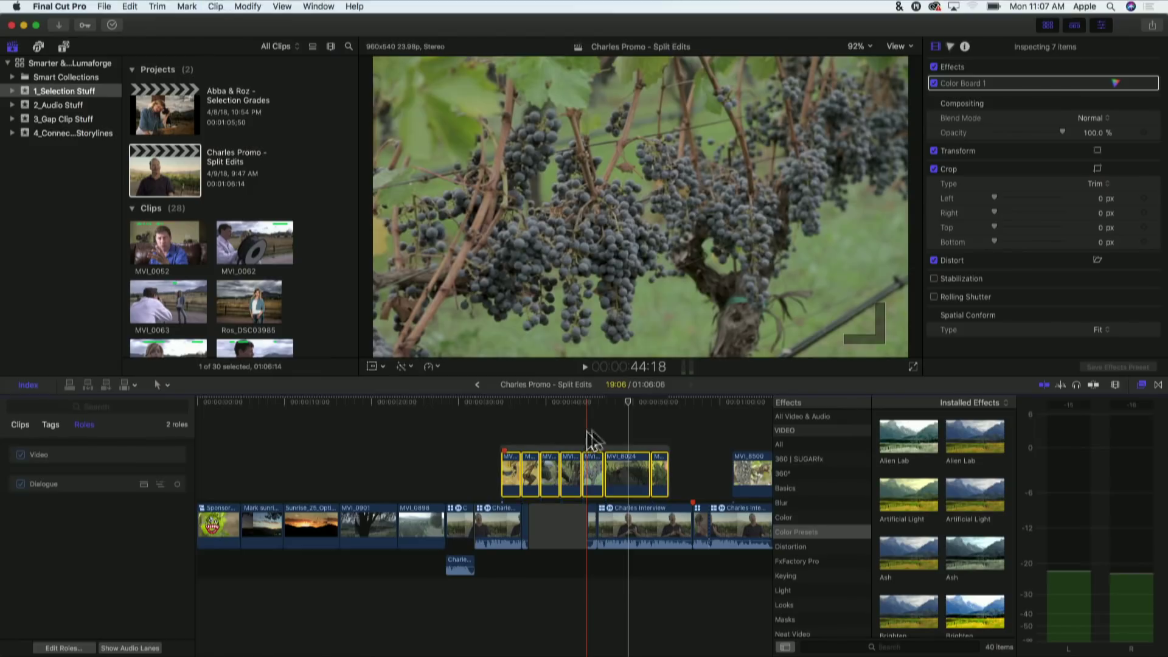
# Select the whole connected storyline and slide it slightly earlier
pyautogui.click(560, 426)
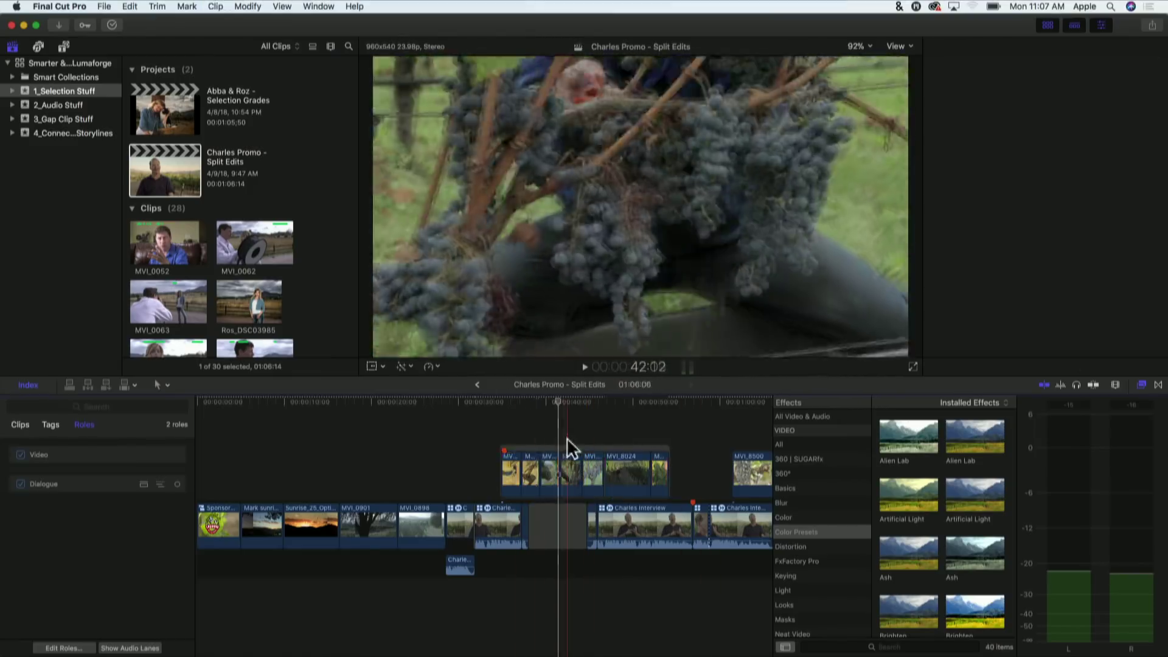
pyautogui.click(564, 447)
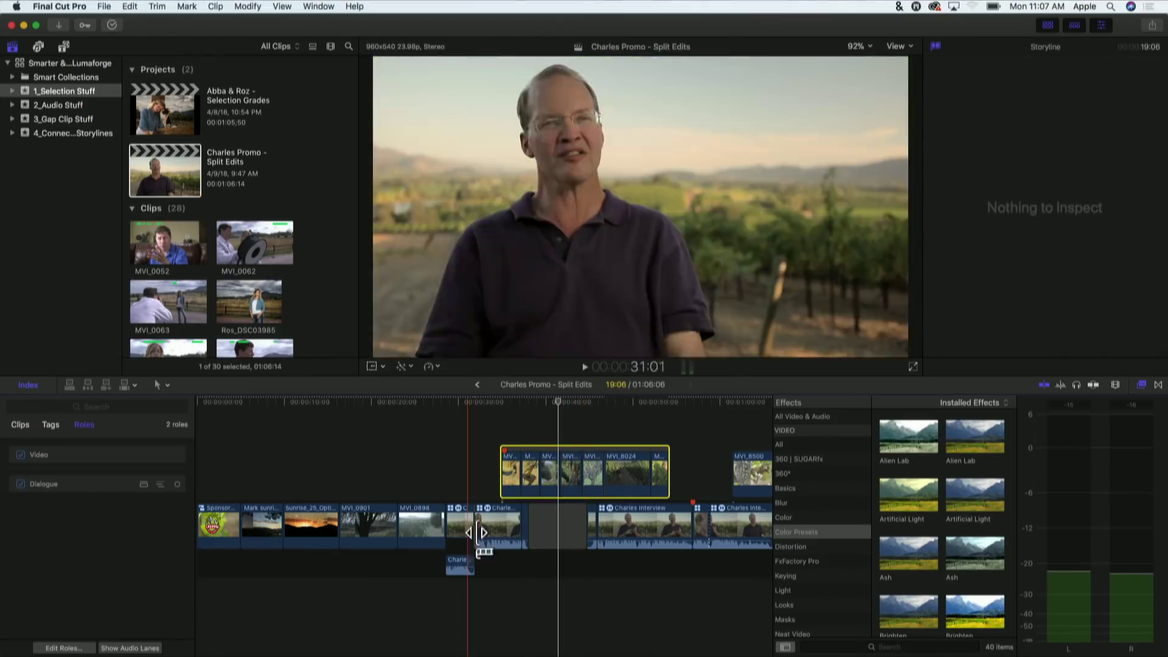
pyautogui.moveTo(565, 444)
pyautogui.mouseDown()
pyautogui.moveTo(528, 447)
pyautogui.moveTo(593, 440)
pyautogui.moveTo(557, 444)
pyautogui.moveTo(566, 447)
pyautogui.mouseUp()
pyautogui.click(593, 421)
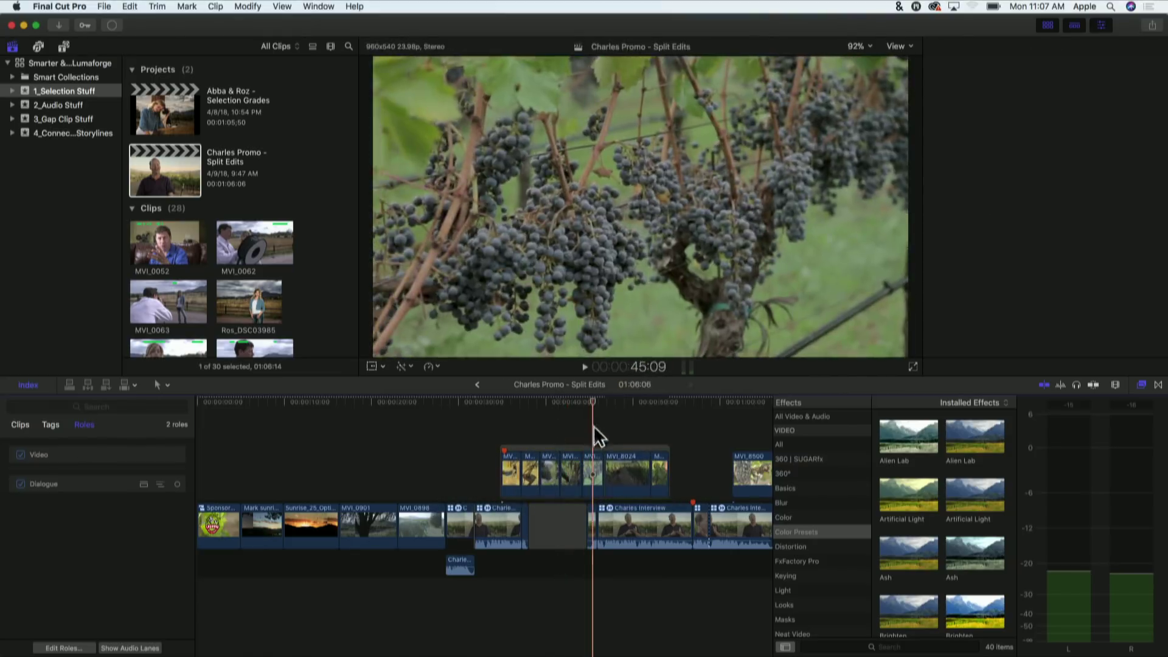
pyautogui.click(586, 443)
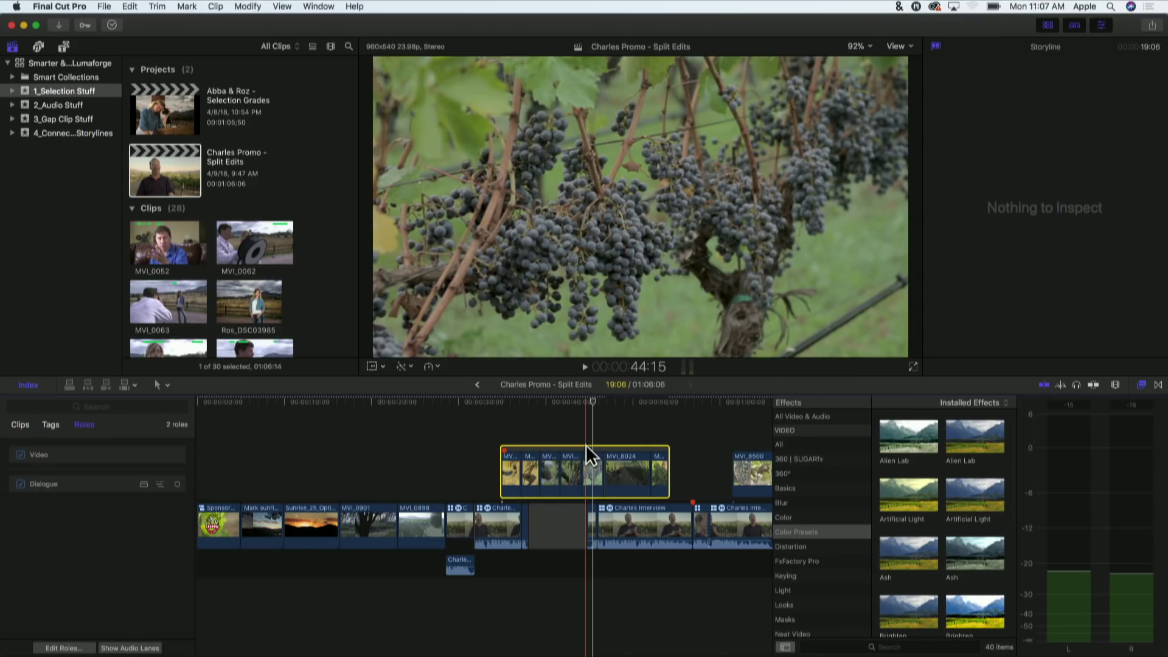
pyautogui.hscroll(-2, 587, 445)
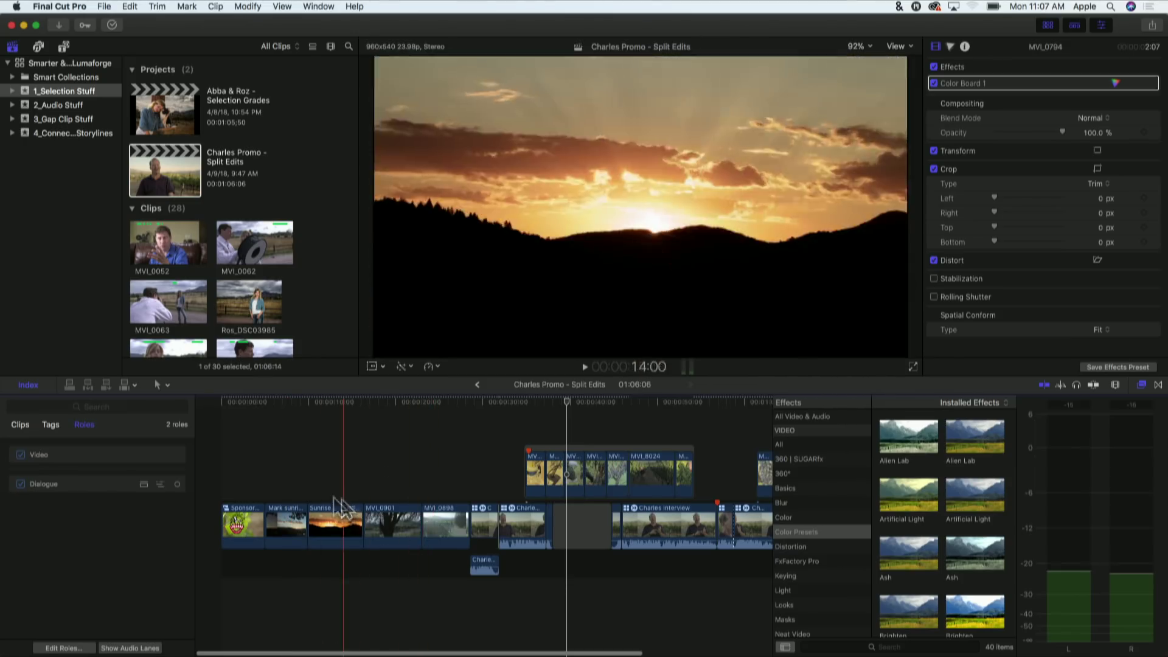
# Lift the four primary clips from the sunrise clips through MVI_0898 into a connected storyline
pyautogui.moveTo(291, 485); pyautogui.dragTo(351, 511)
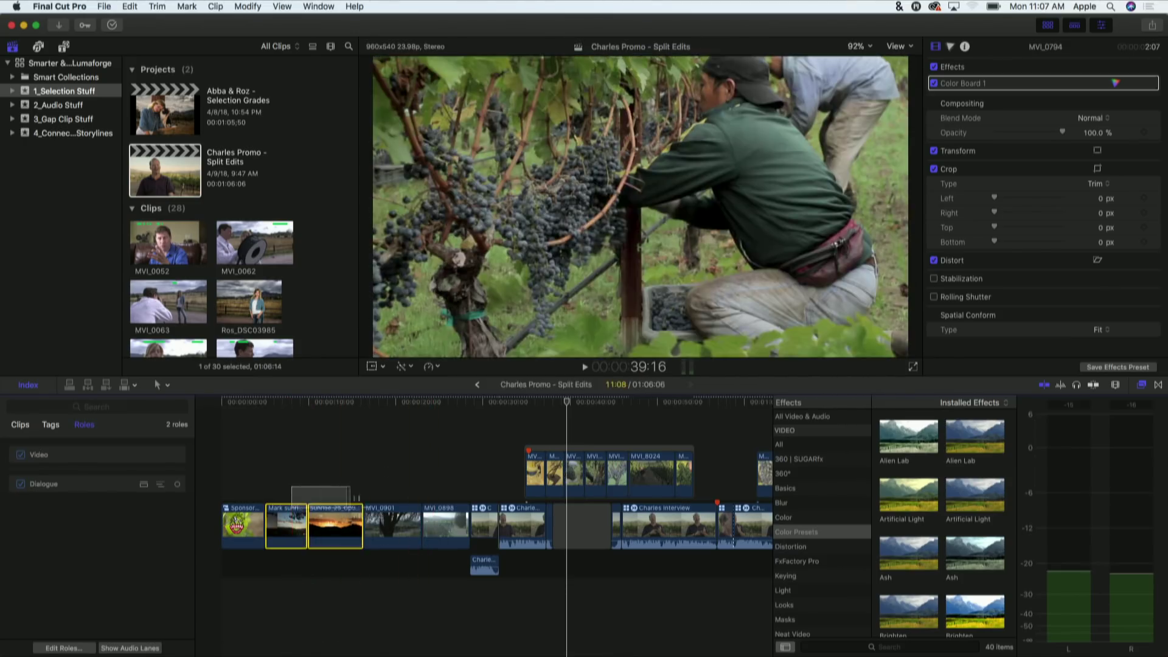
pyautogui.moveTo(433, 511); pyautogui.dragTo(429, 506)
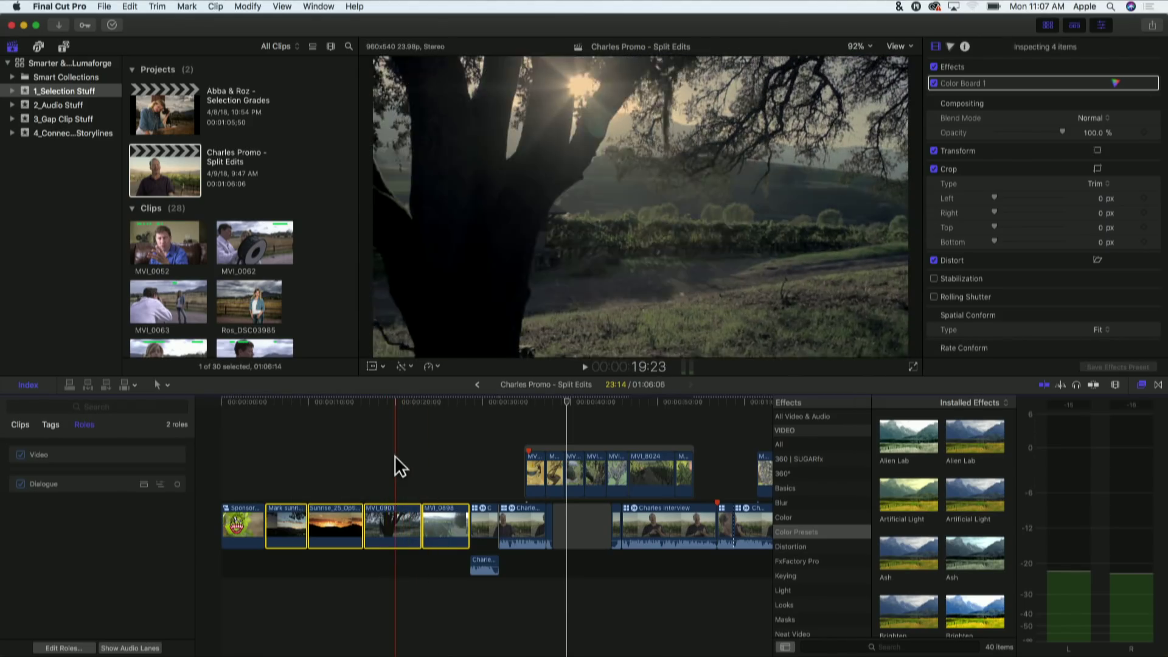
pyautogui.press('alt+super+Up')
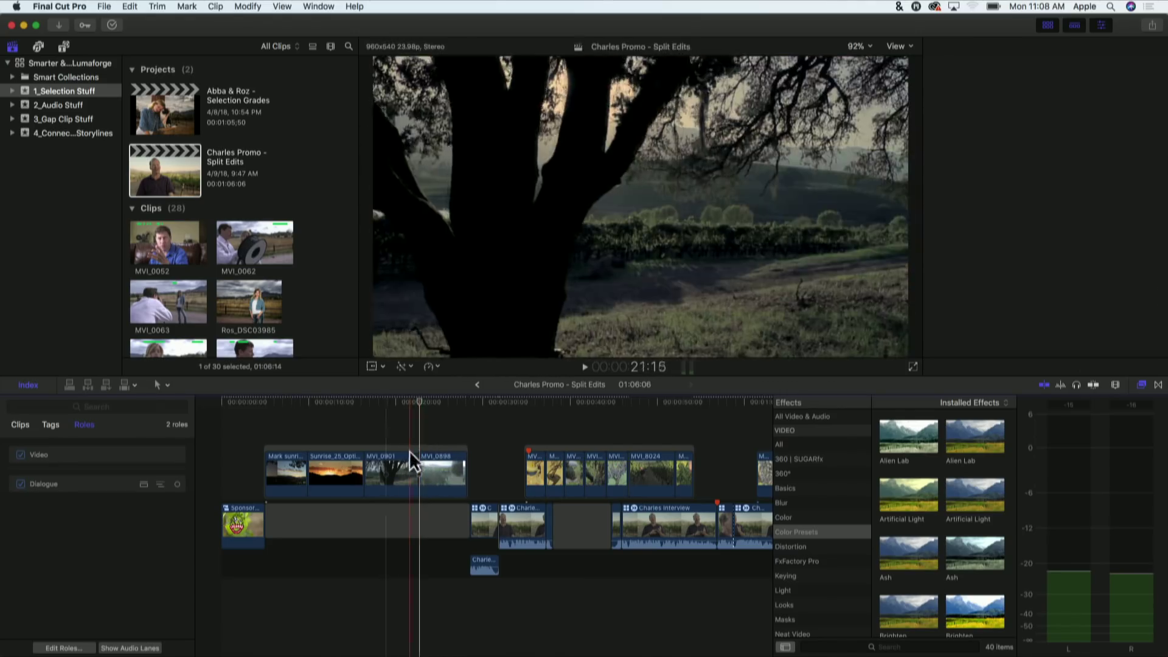
pyautogui.press('super+4')
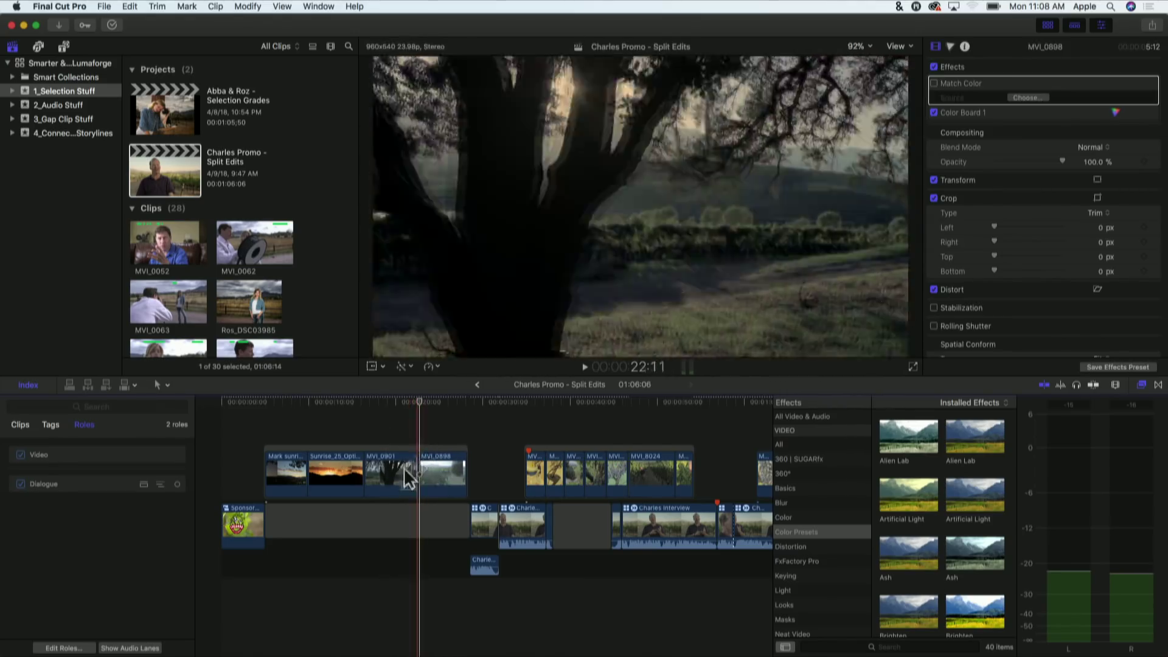
pyautogui.moveTo(408, 478)
pyautogui.mouseDown()
pyautogui.moveTo(321, 473)
pyautogui.moveTo(410, 470)
pyautogui.mouseUp()
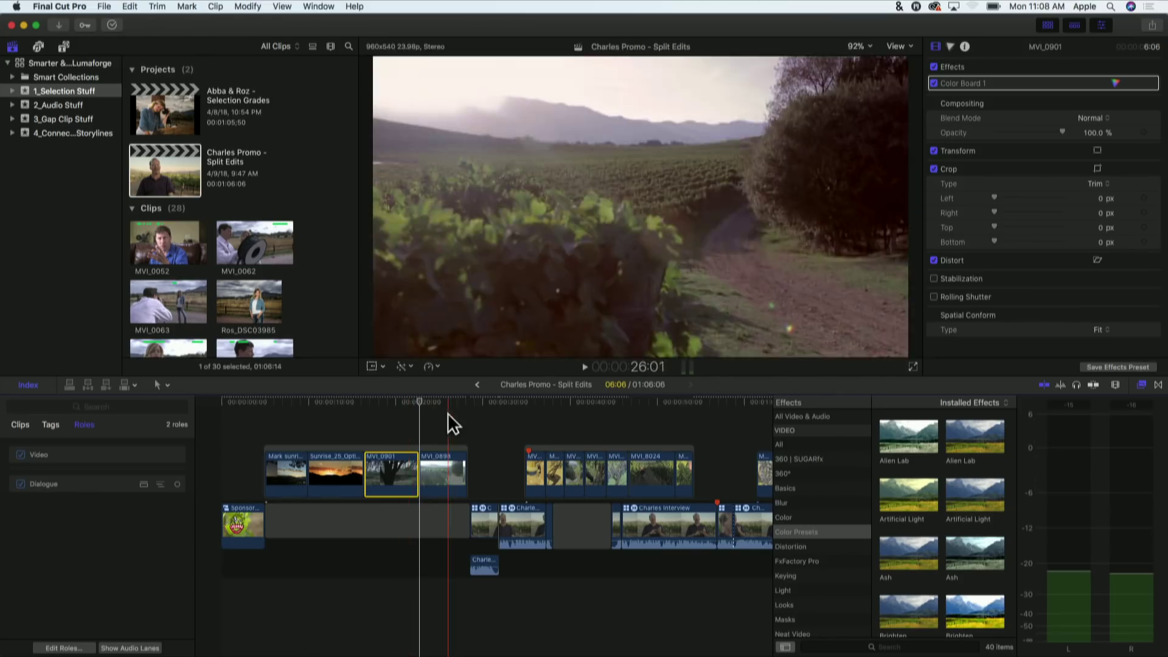
# Zoom in and shorten the gap so the Charles interview starts earlier, then play it back
pyautogui.click(449, 429)
pyautogui.click(460, 427)
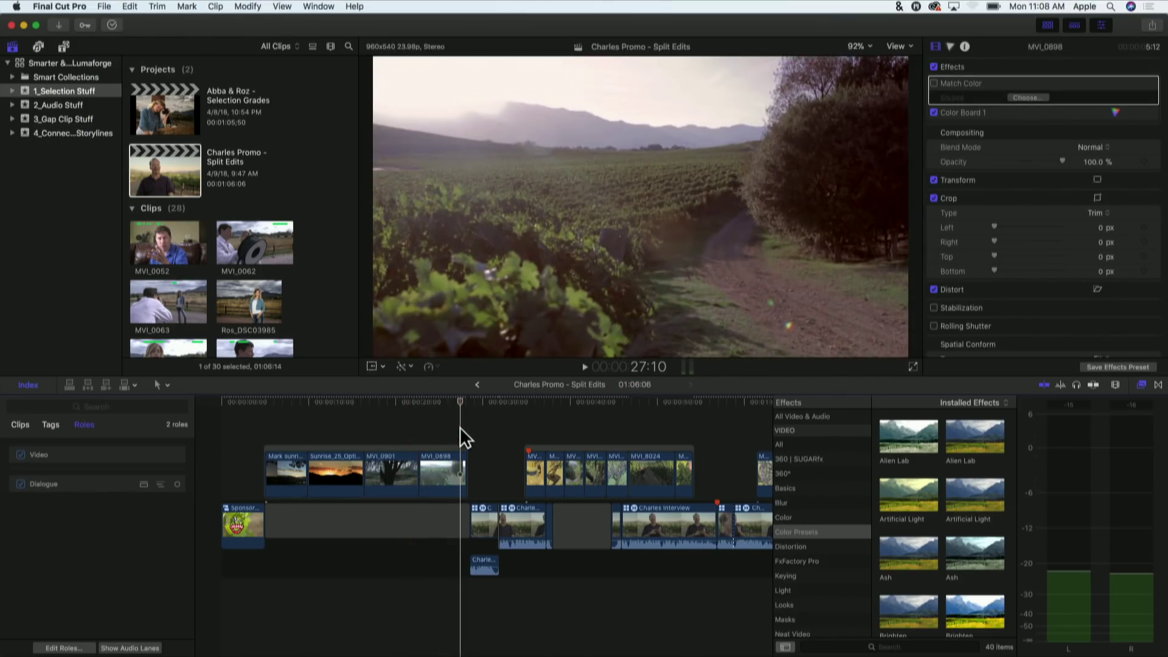
pyautogui.press('super+equal')
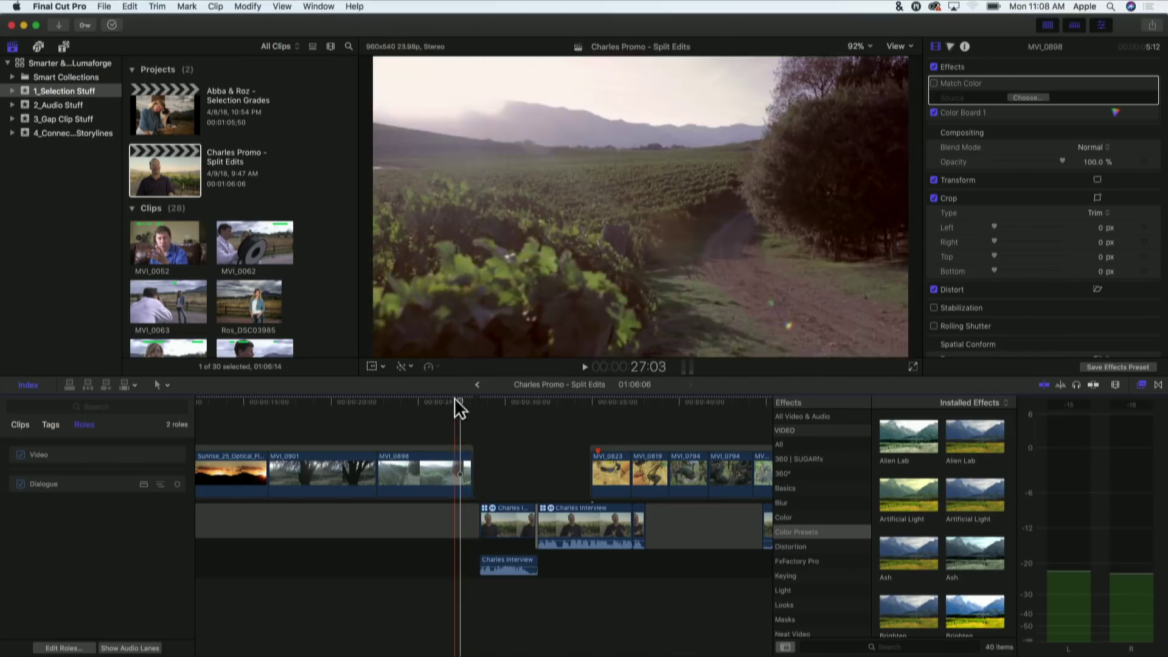
pyautogui.click(488, 432)
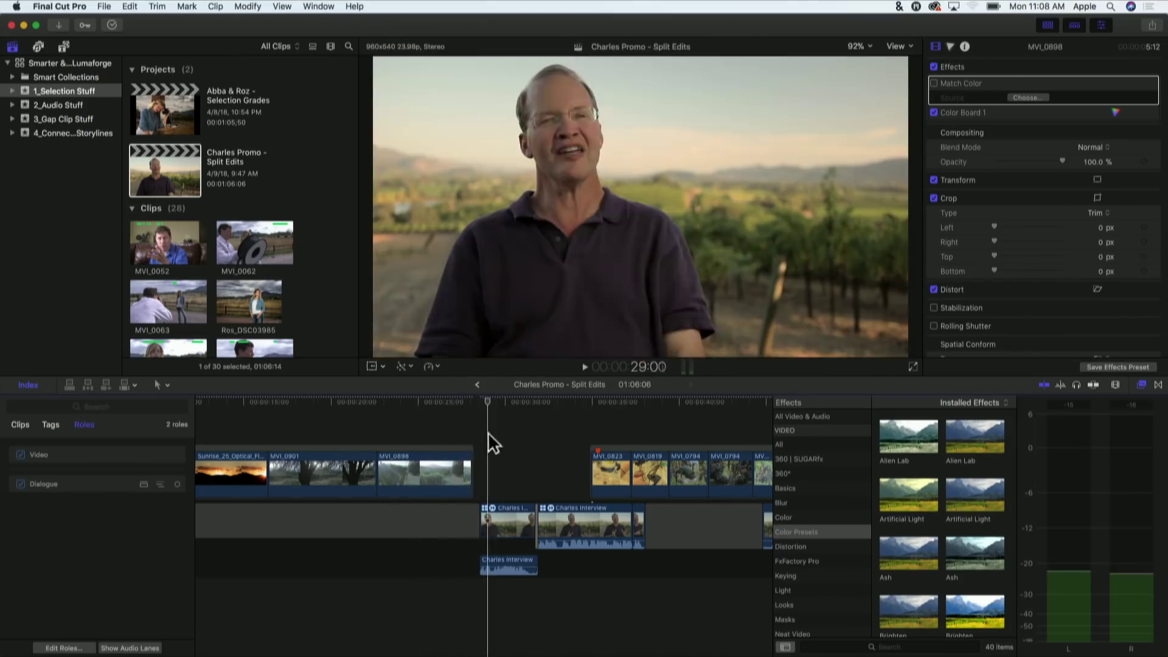
pyautogui.click(450, 439)
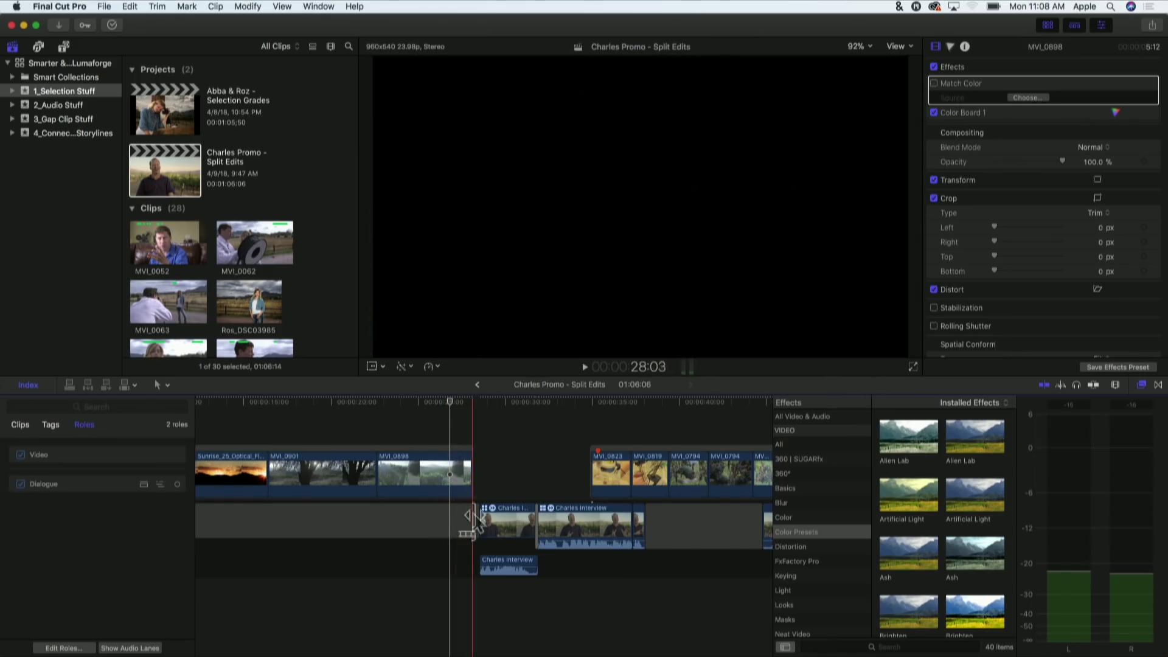
pyautogui.moveTo(473, 512); pyautogui.dragTo(448, 516)
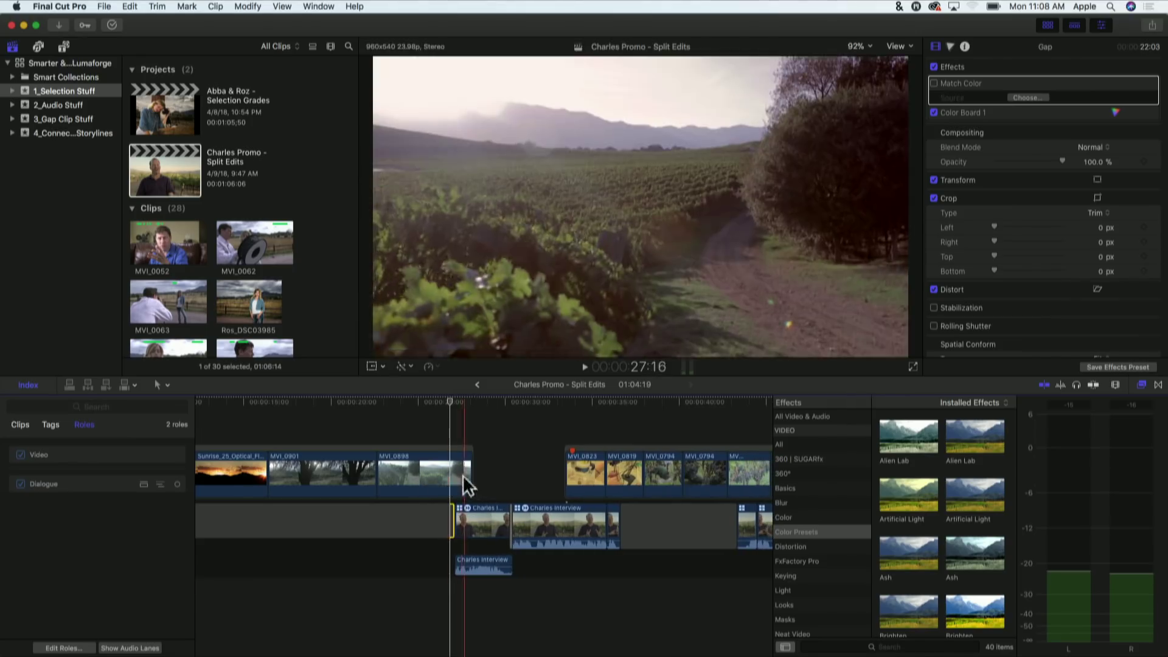
pyautogui.click(441, 403)
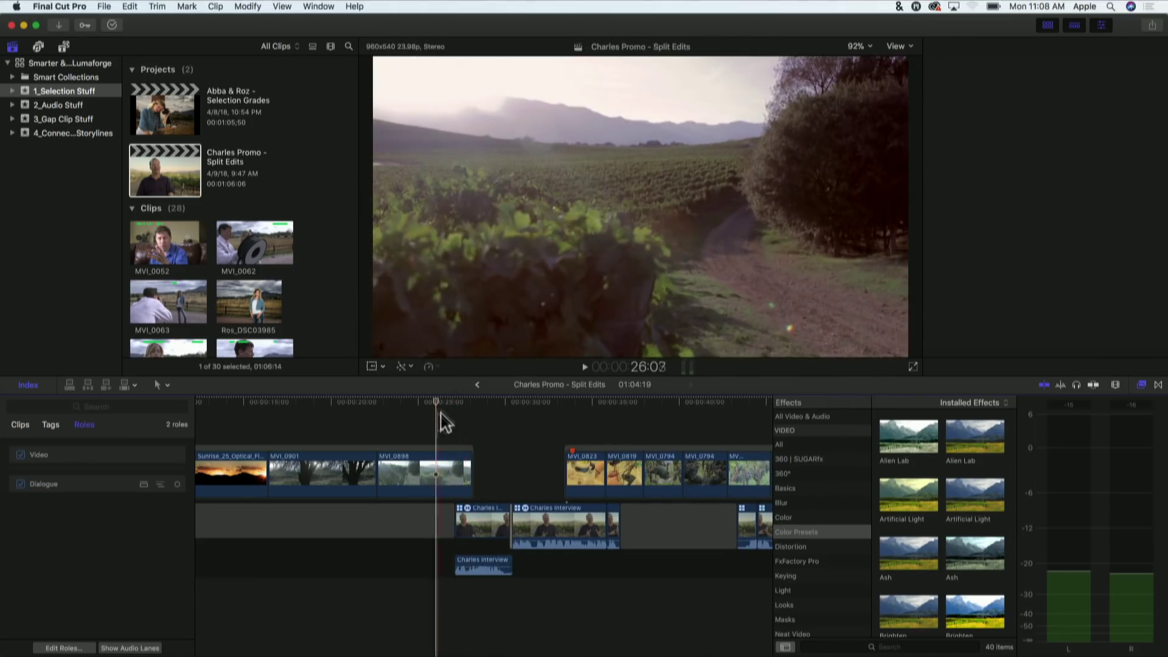
pyautogui.press('space')
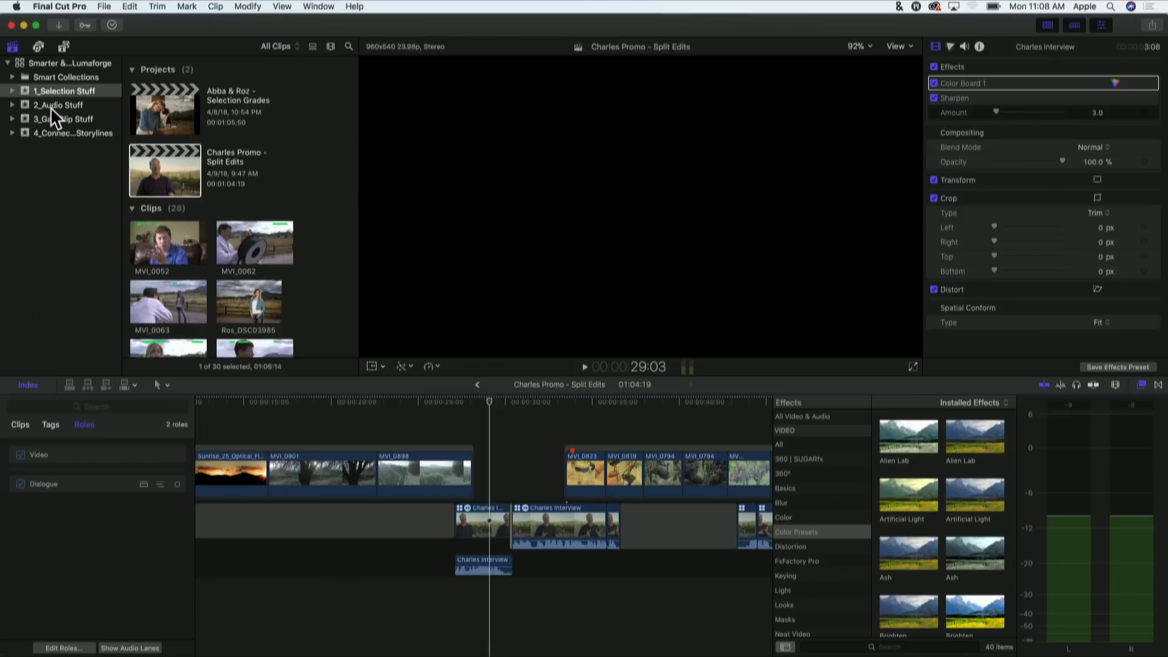
# Open the Role Mixdowns project (01:48:49) from the 2_Audio Stuff event and look over its timeline
pyautogui.click(54, 107)
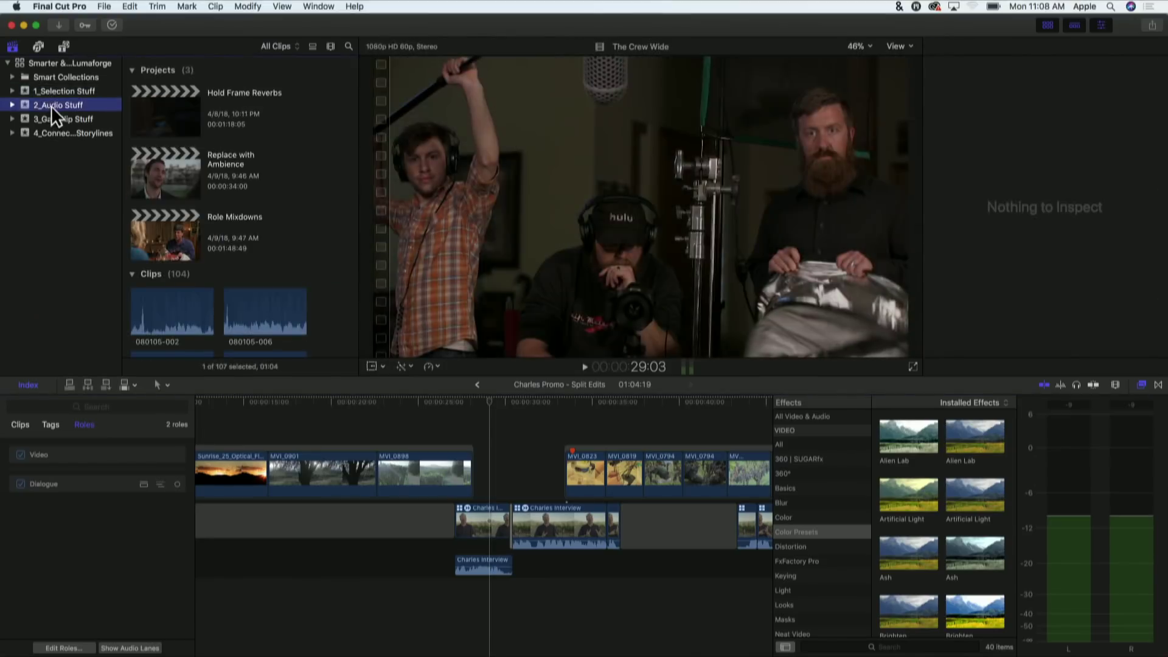
pyautogui.doubleClick(171, 242)
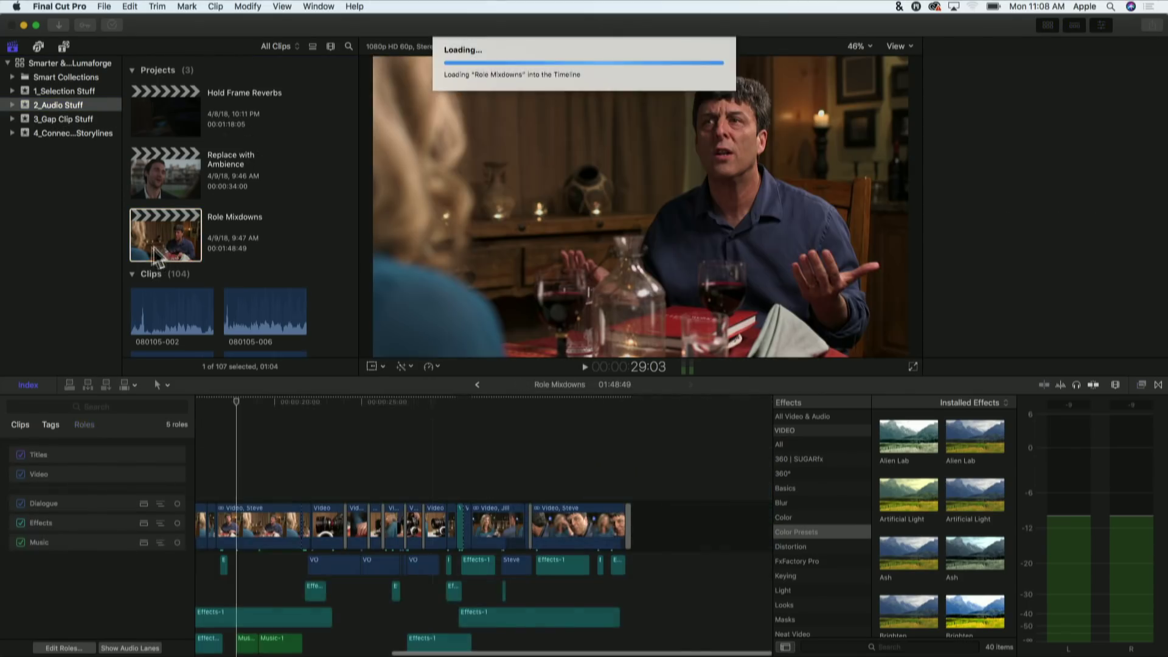
pyautogui.hscroll(-3, 314, 417)
pyautogui.scroll(-2, 314, 417)
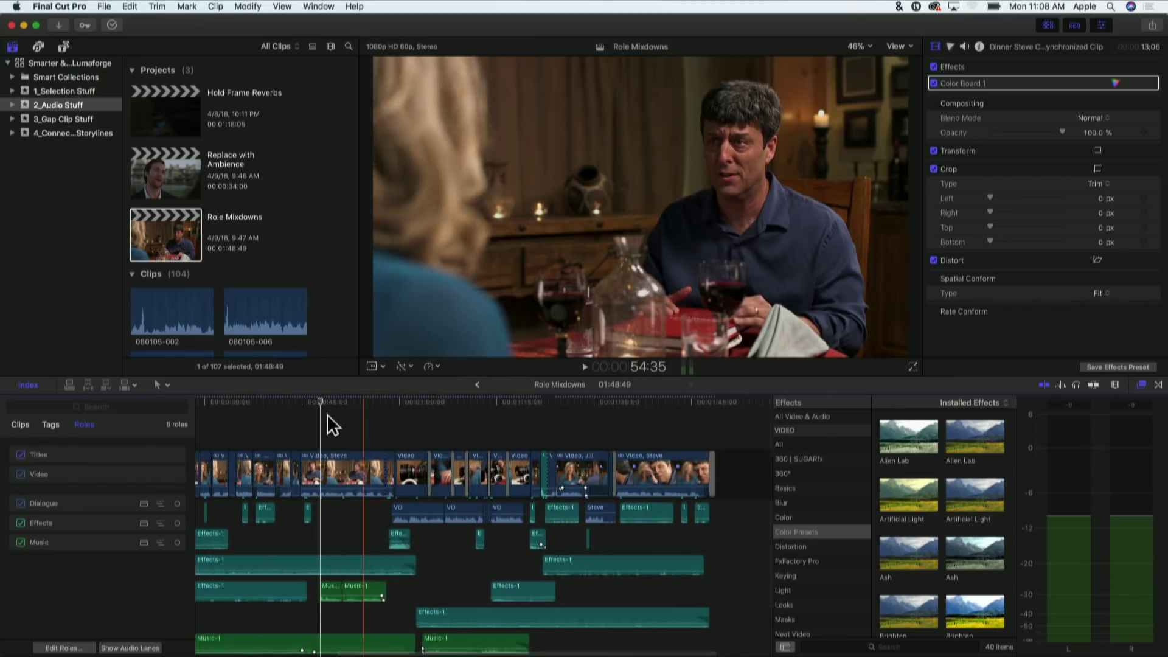
pyautogui.hscroll(-5, 374, 405)
pyautogui.scroll(-2, 373, 405)
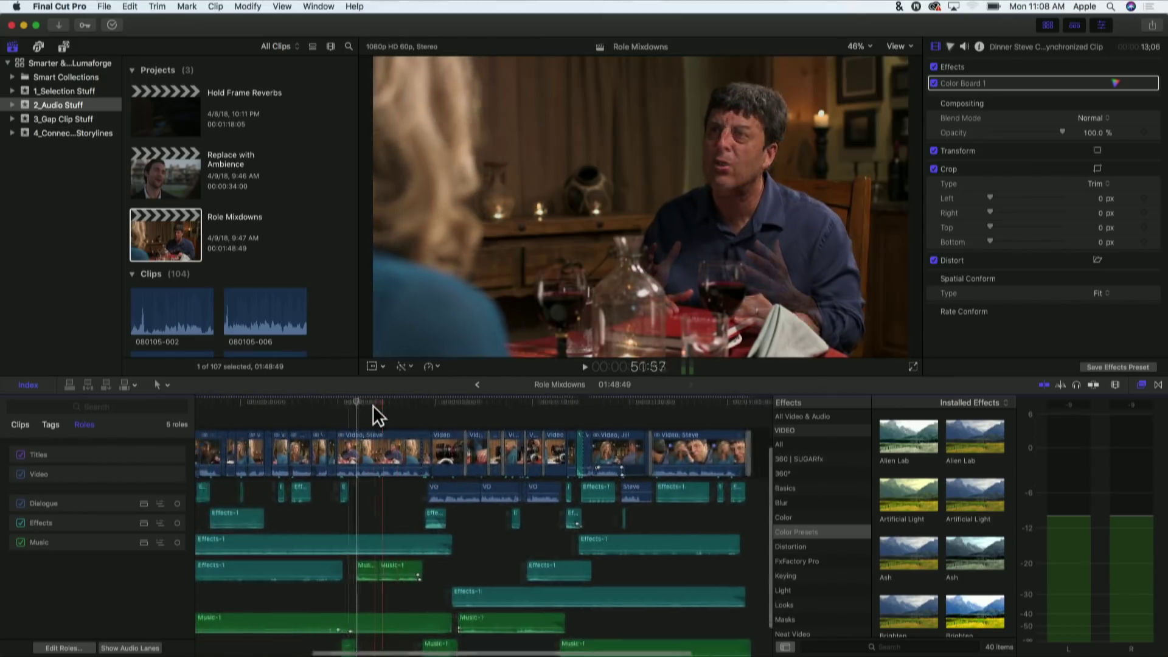
pyautogui.hscroll(4, 410, 514)
pyautogui.scroll(-2, 409, 514)
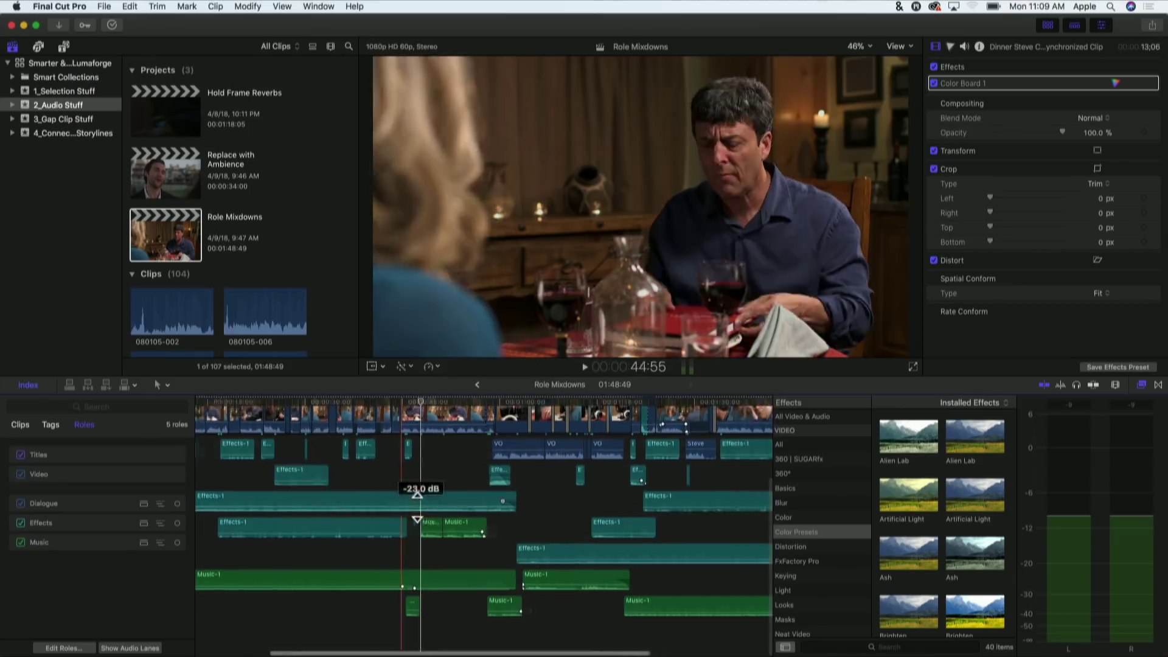
pyautogui.hscroll(-6, 419, 514)
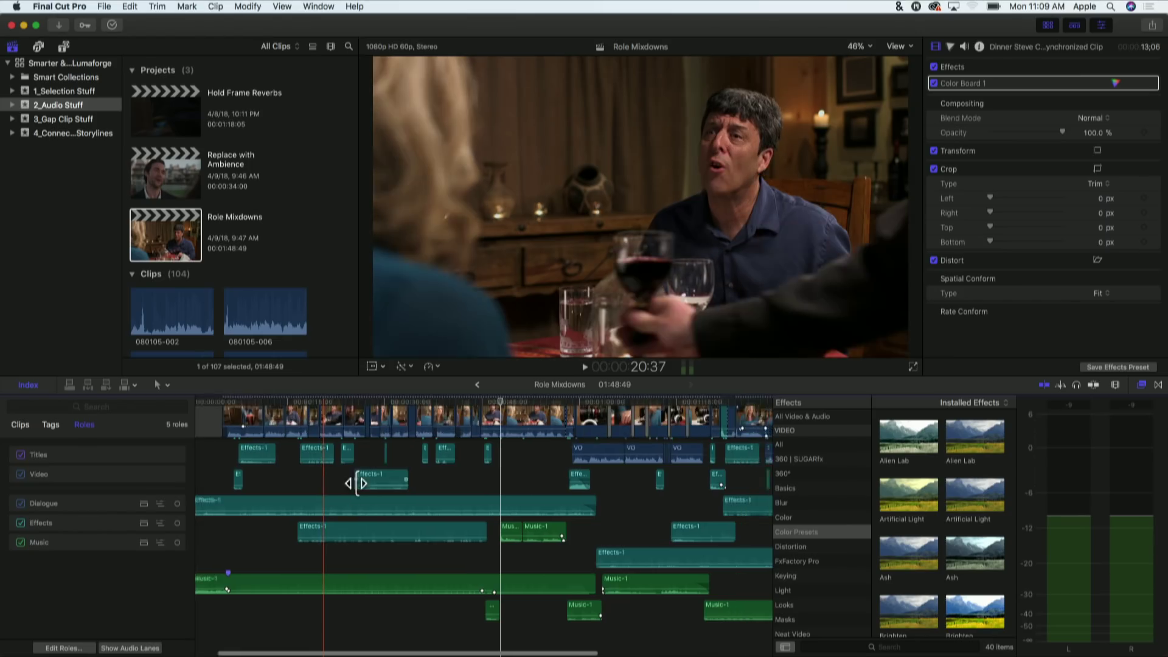
# Turn on audio lanes so Dialogue, Effects and Music split apart, then park the playhead
pyautogui.click(140, 648)
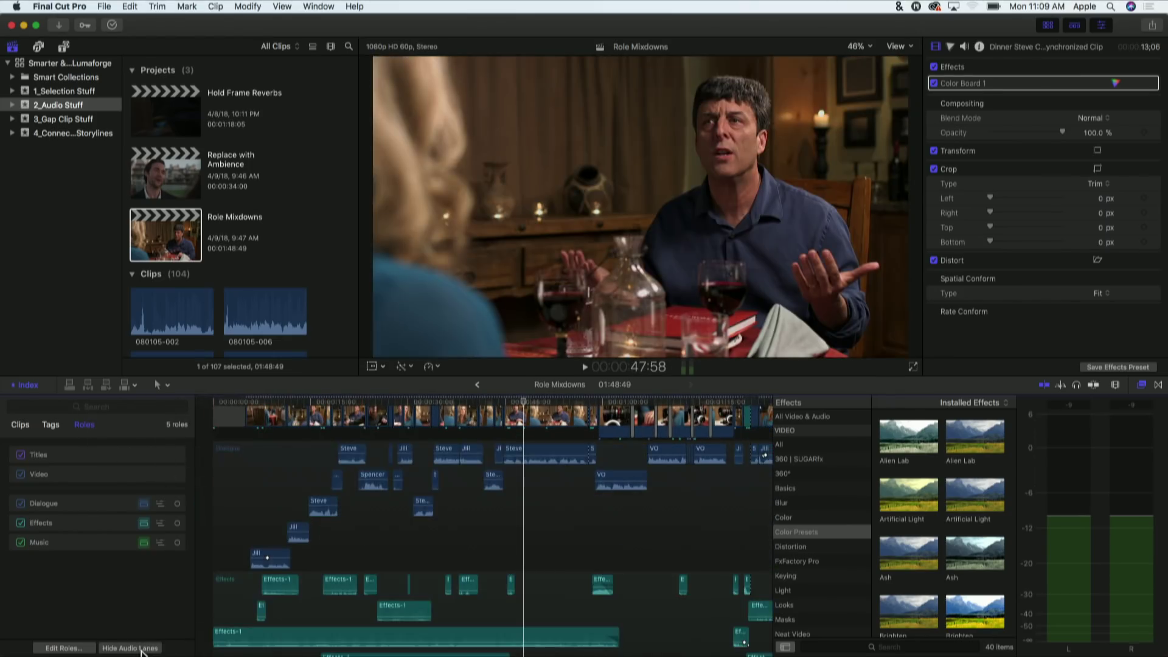
pyautogui.click(141, 649)
pyautogui.click(146, 648)
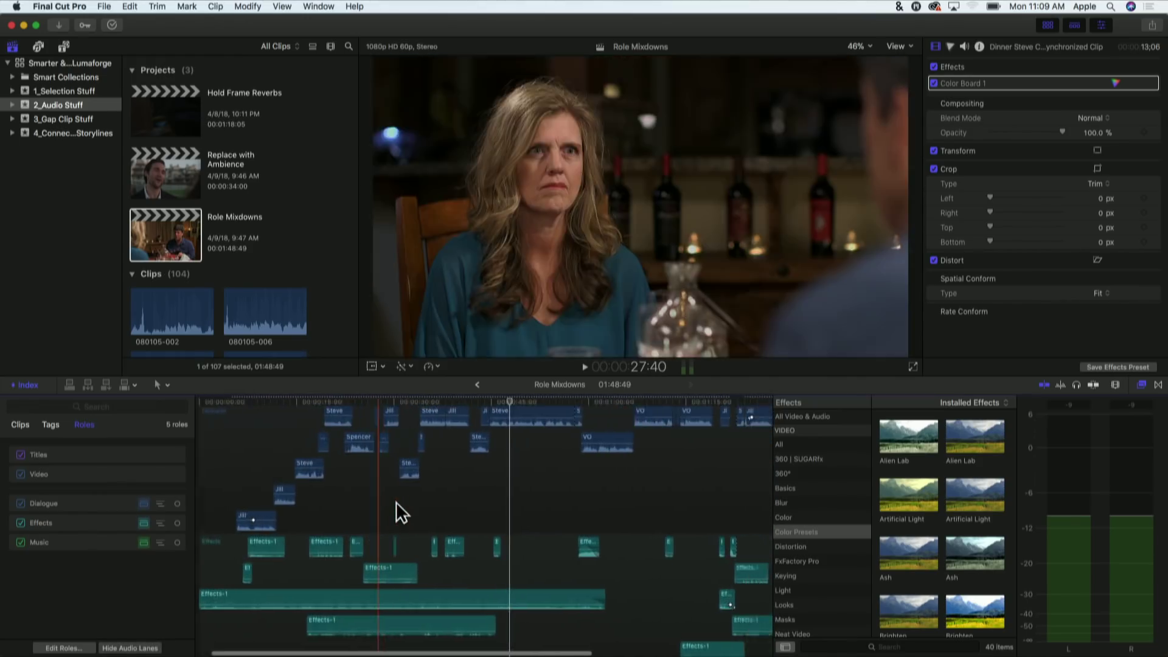
pyautogui.scroll(-5, 397, 502)
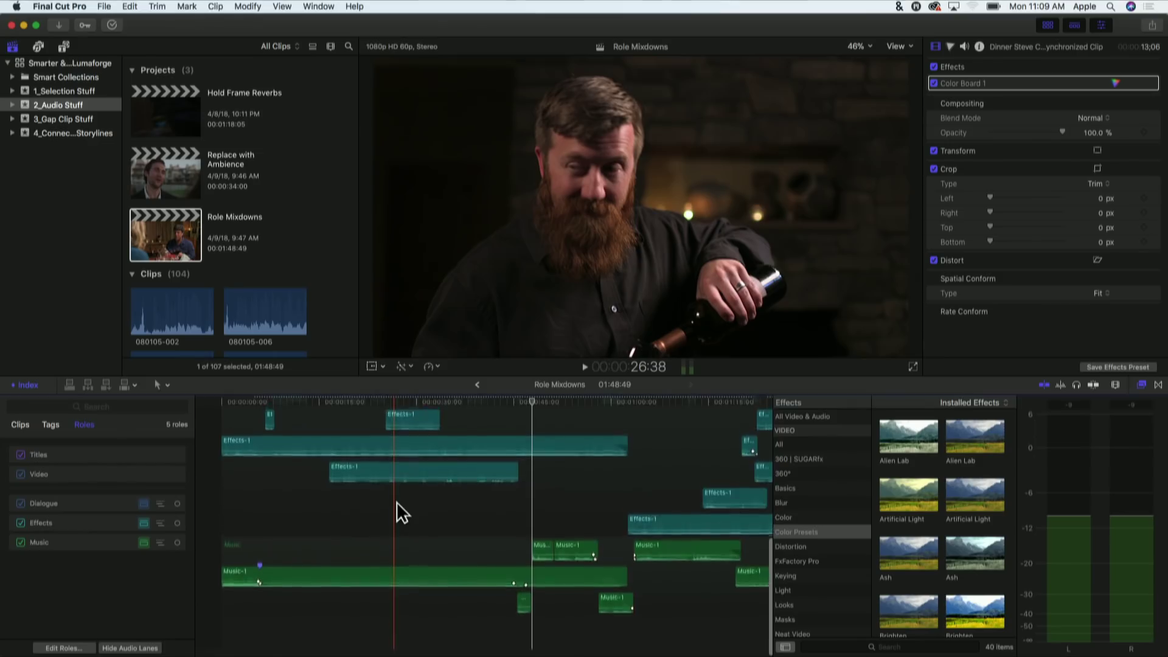
pyautogui.scroll(5, 396, 502)
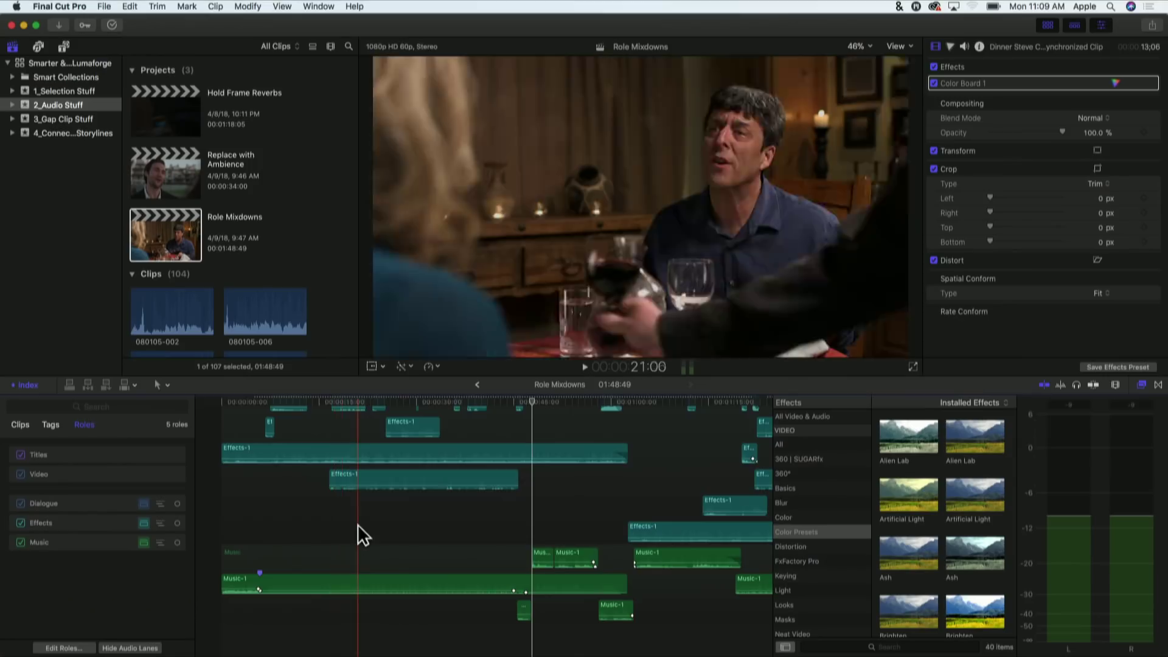
pyautogui.scroll(10, 365, 523)
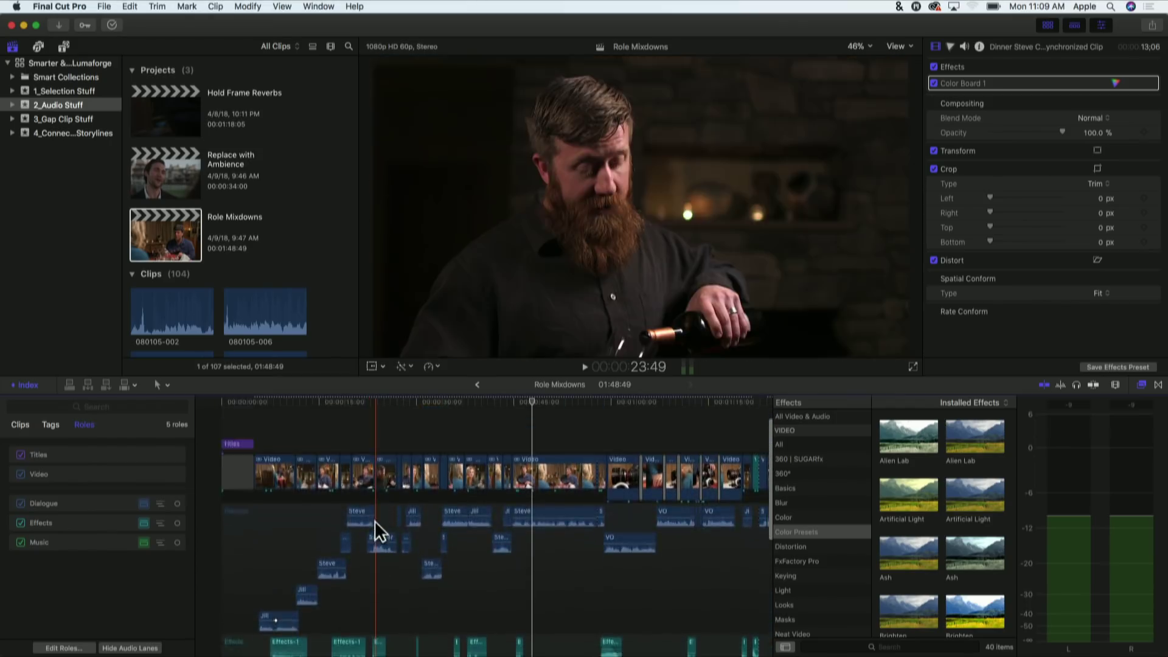
pyautogui.scroll(-2, 375, 520)
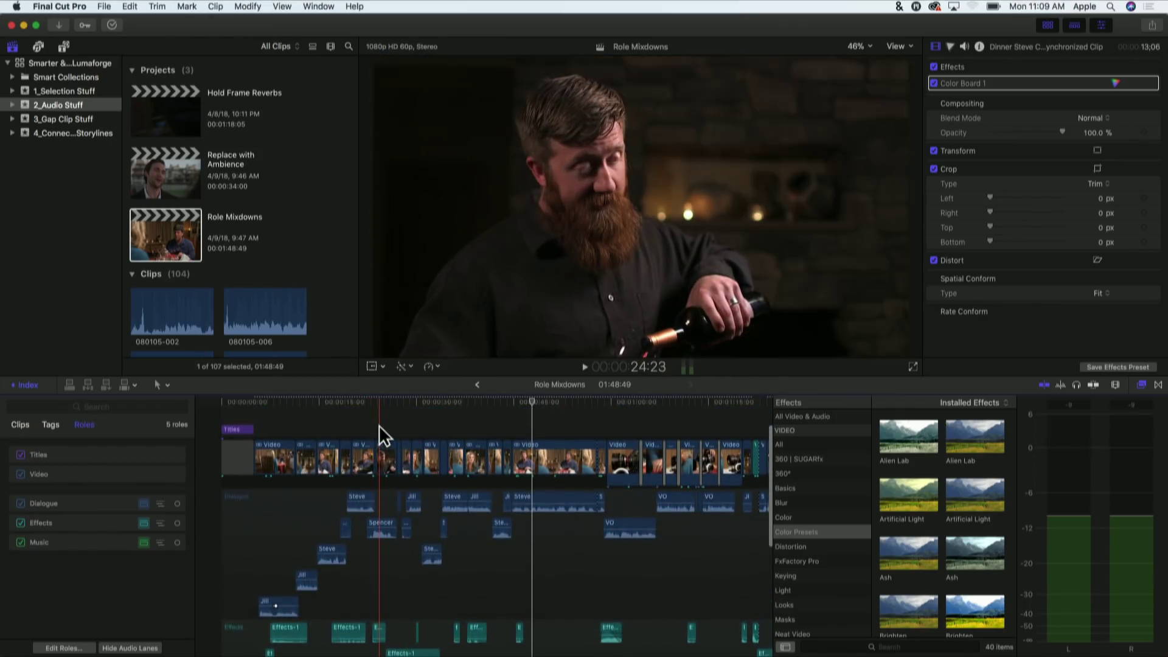
pyautogui.click(378, 425)
# Nest all timeline clips into a compound clip named 'Role Mixdowns Clip' and select the Dialogue lane
pyautogui.press('super+a')
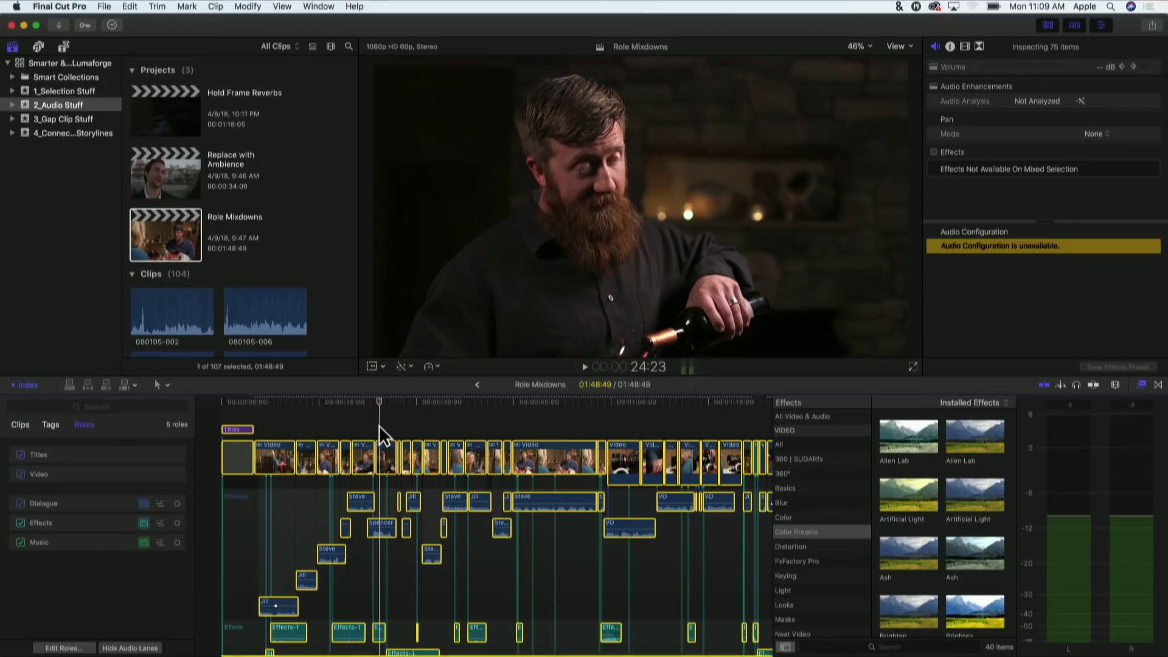
pyautogui.hotkey('alt', 'g')
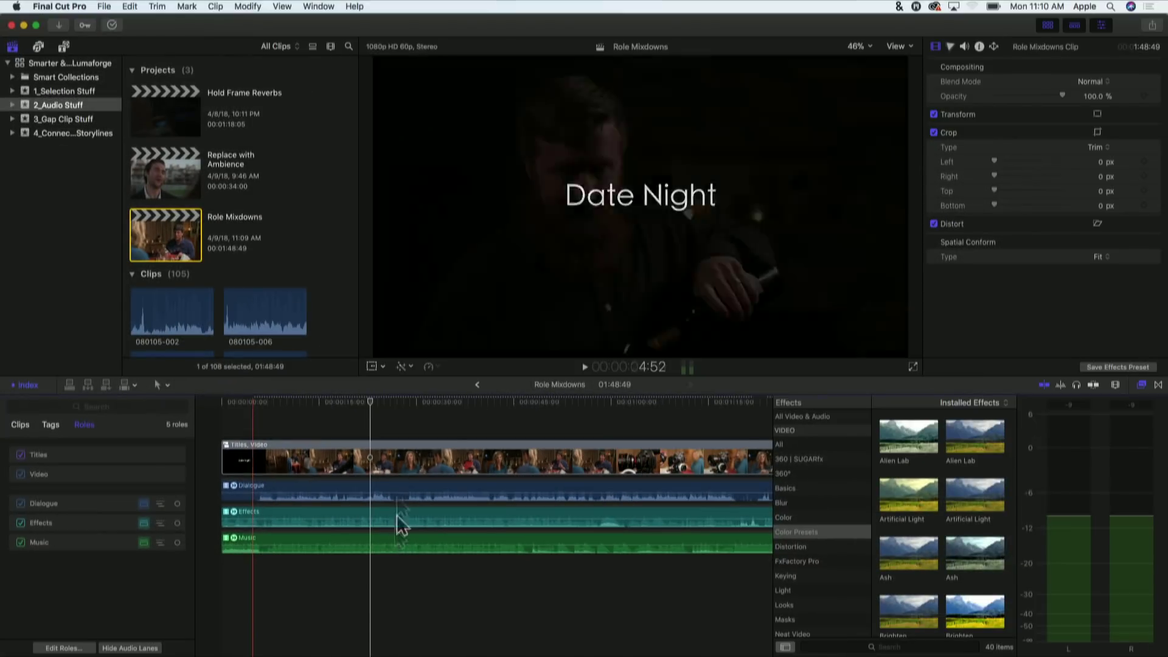
pyautogui.click(367, 482)
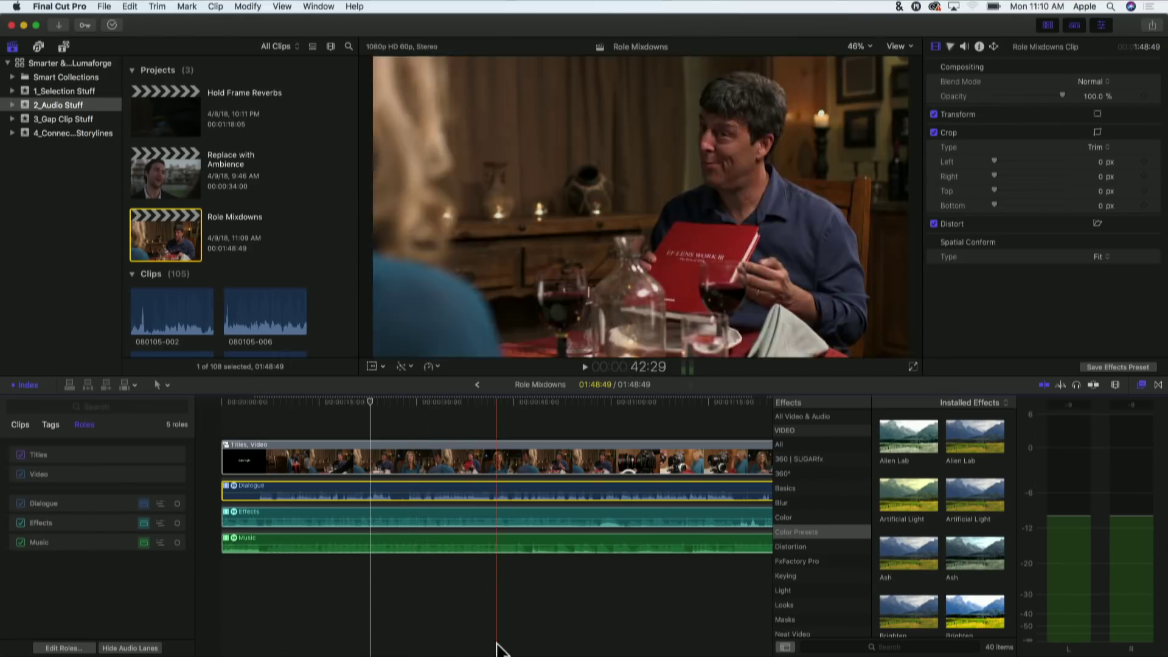
pyautogui.scroll(-5, 821, 502)
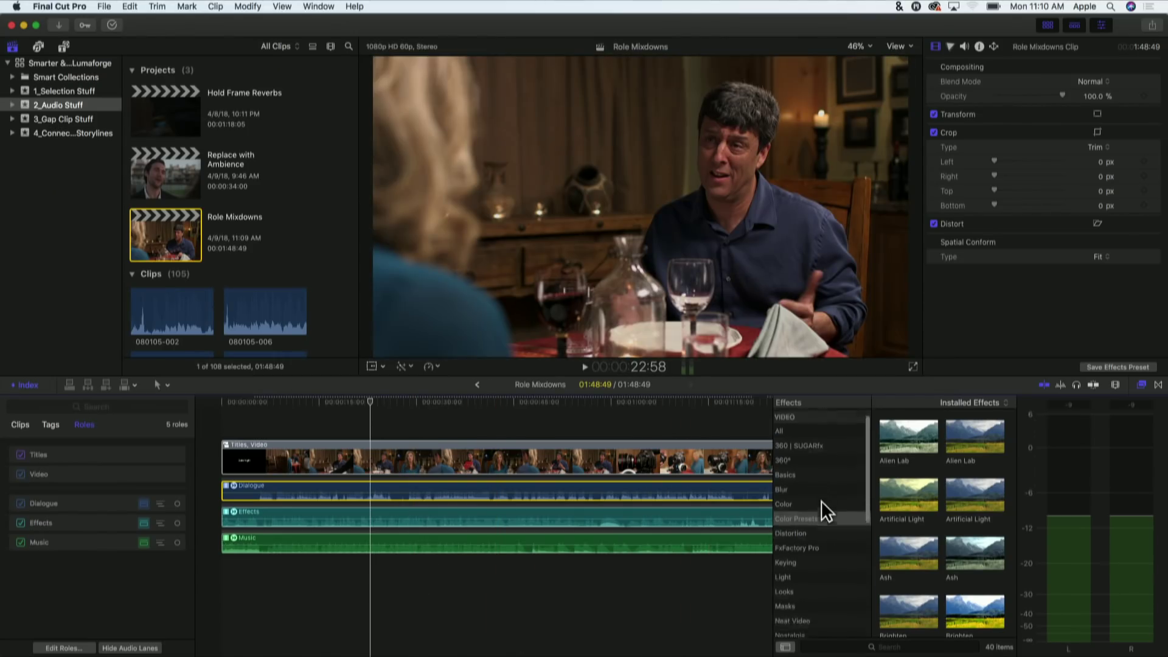
pyautogui.scroll(-4, 821, 502)
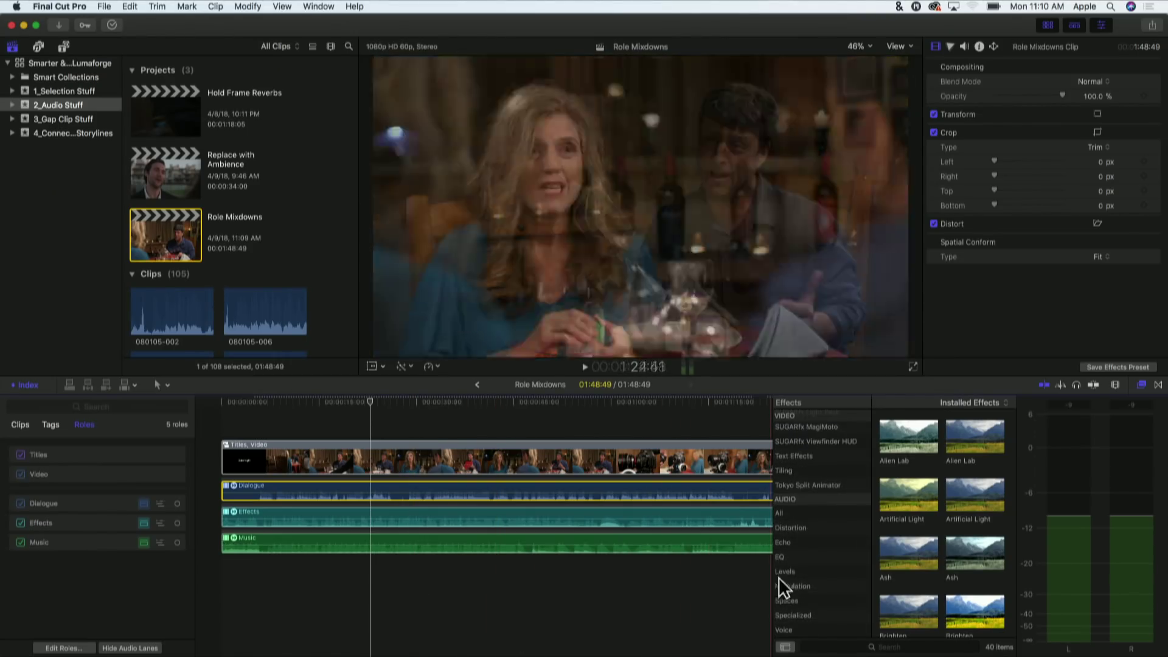
# Drag the Limiter effect from the Audio > Levels category onto the Dialogue lane
pyautogui.click(784, 557)
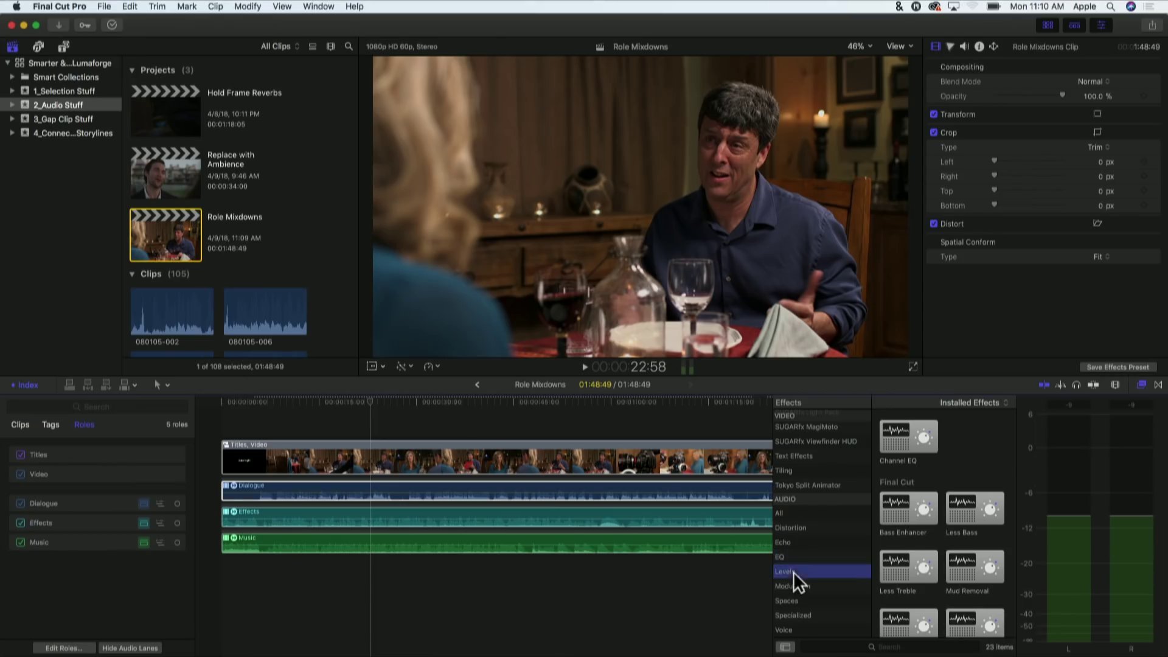
pyautogui.moveTo(896, 448)
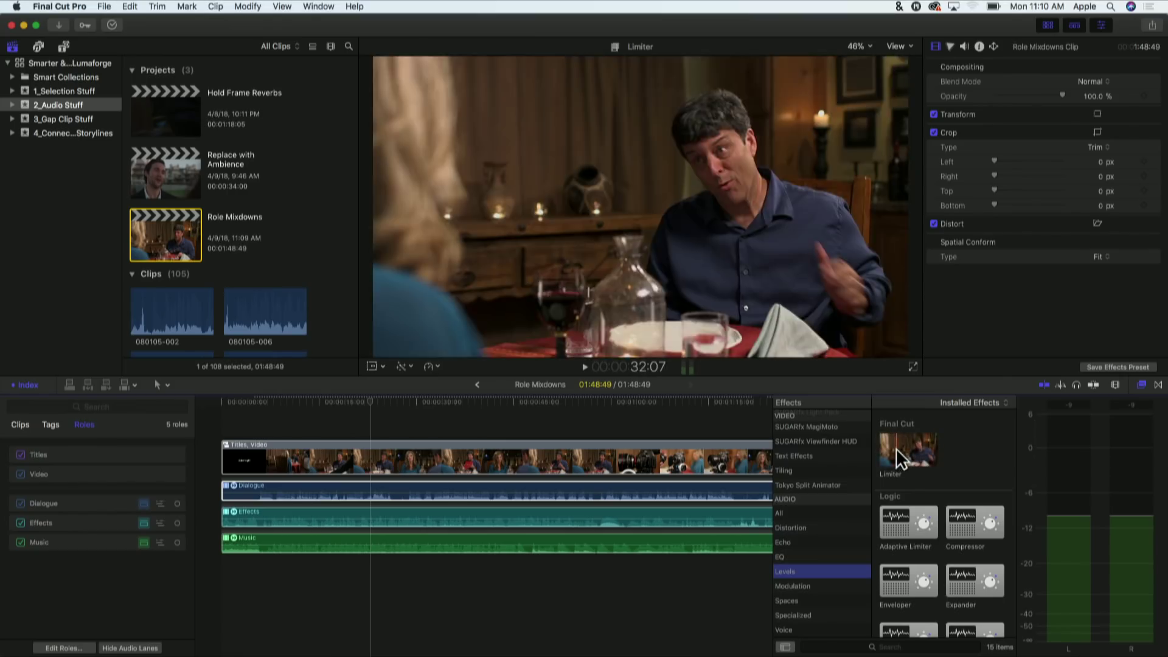
pyautogui.click(899, 444)
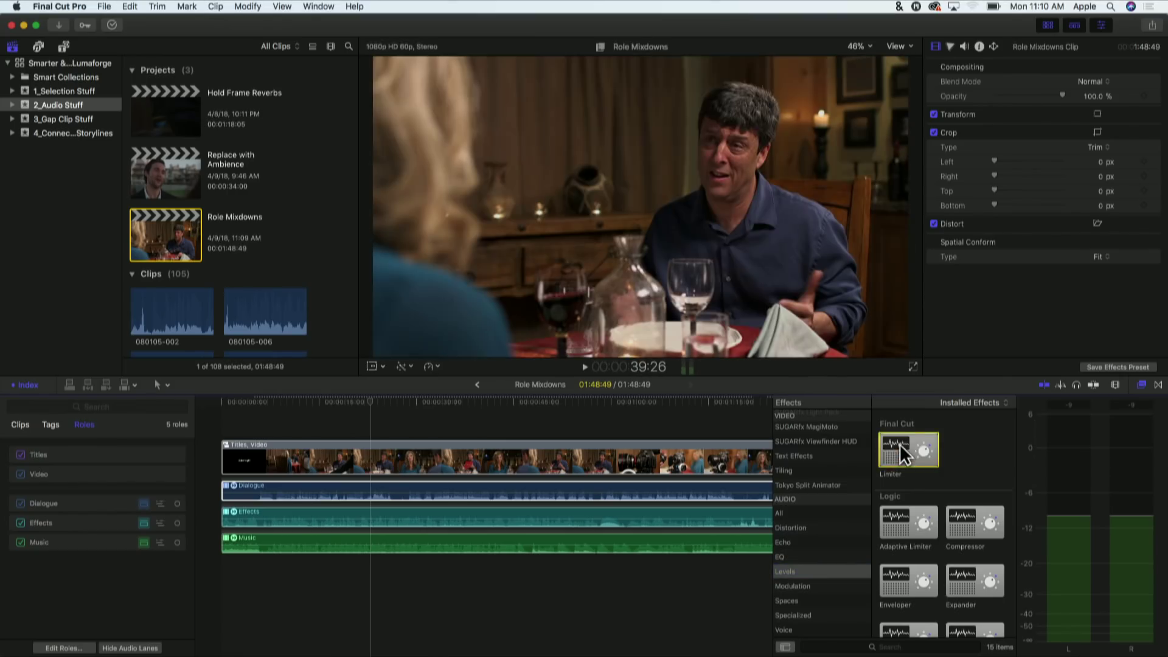
pyautogui.moveTo(900, 444); pyautogui.dragTo(603, 485)
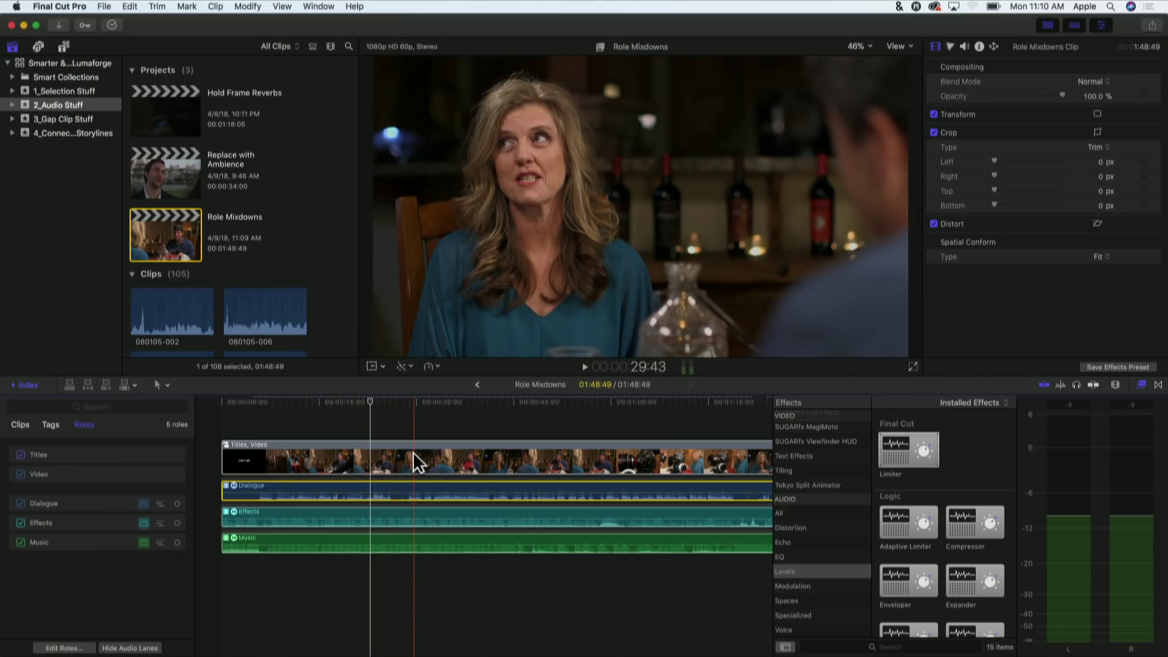
pyautogui.doubleClick(409, 452)
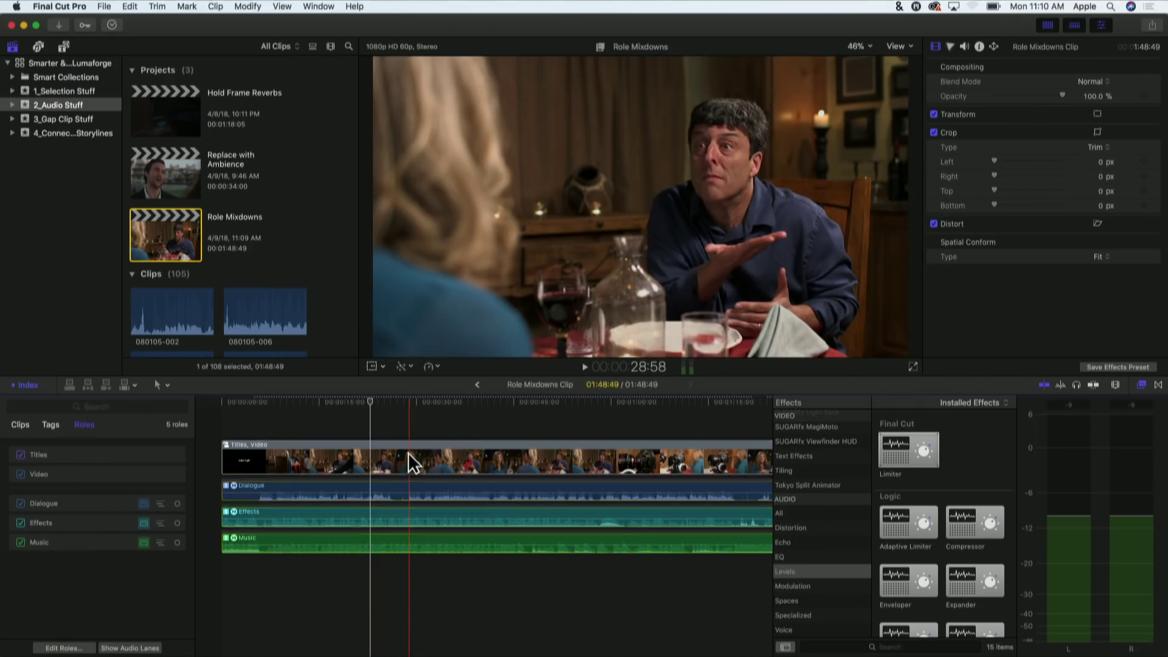
pyautogui.scroll(-2, 435, 529)
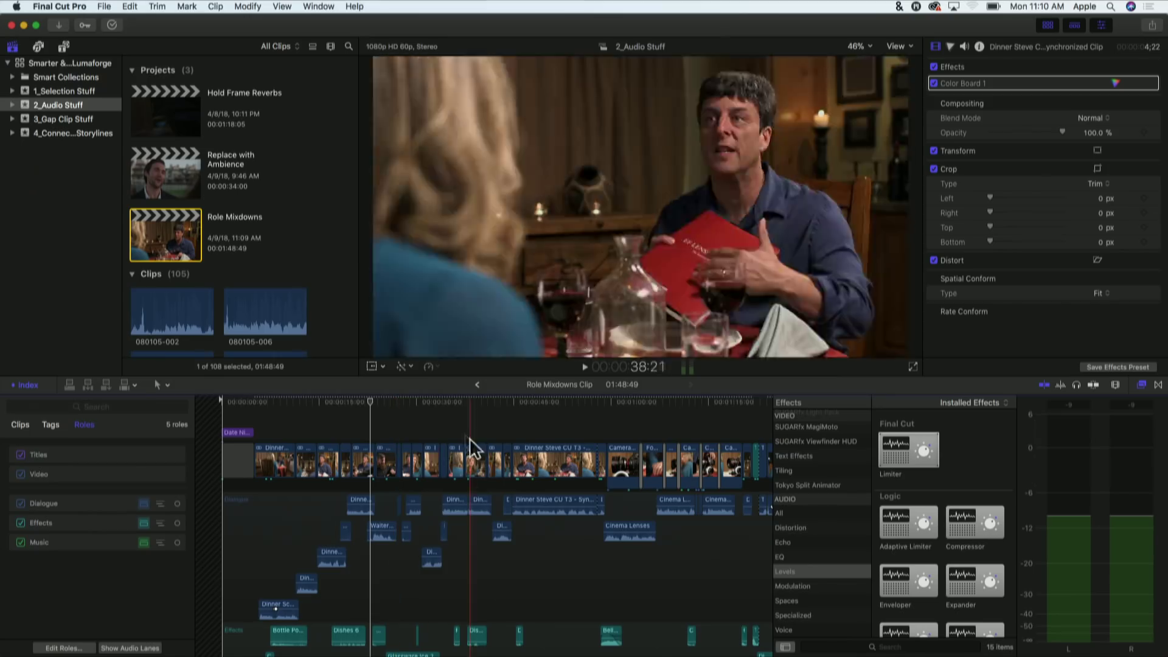
pyautogui.click(477, 385)
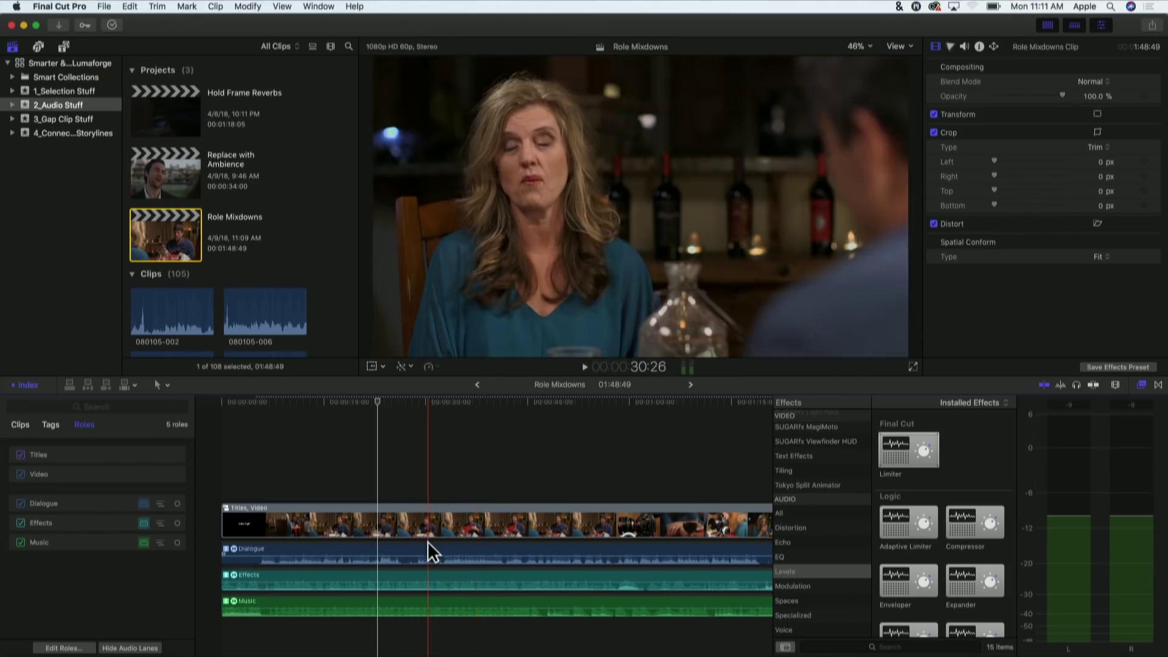
pyautogui.click(426, 542)
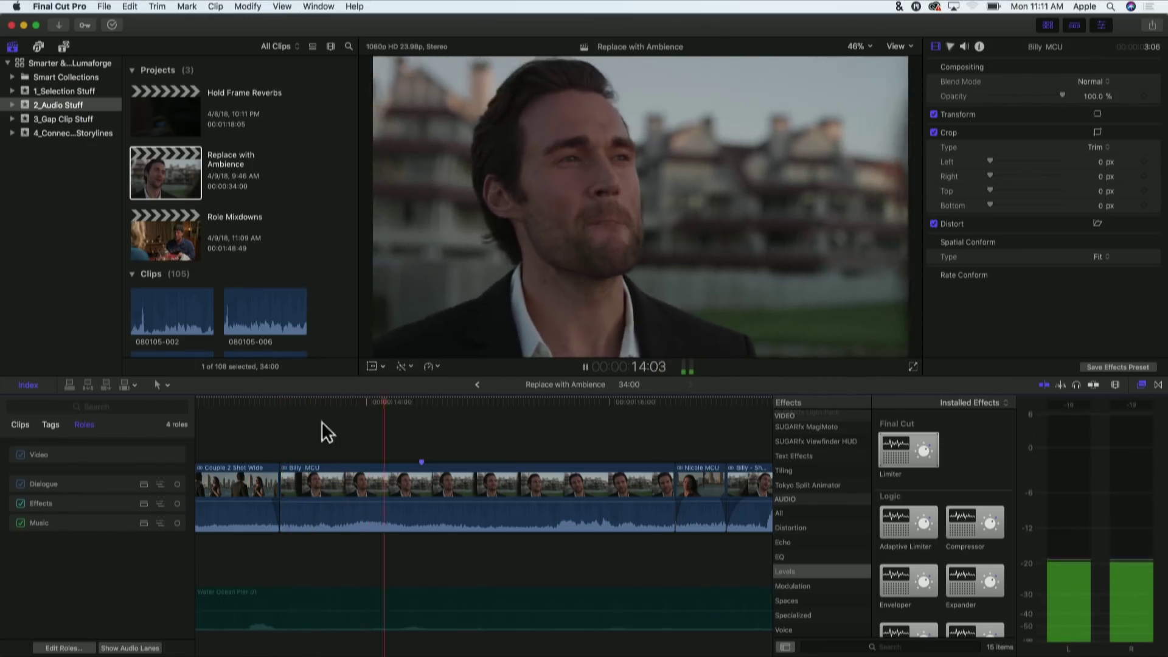
# Play a short stretch of Replace with Ambience, then park the playhead on the Billy MCU clip
pyautogui.click(404, 404)
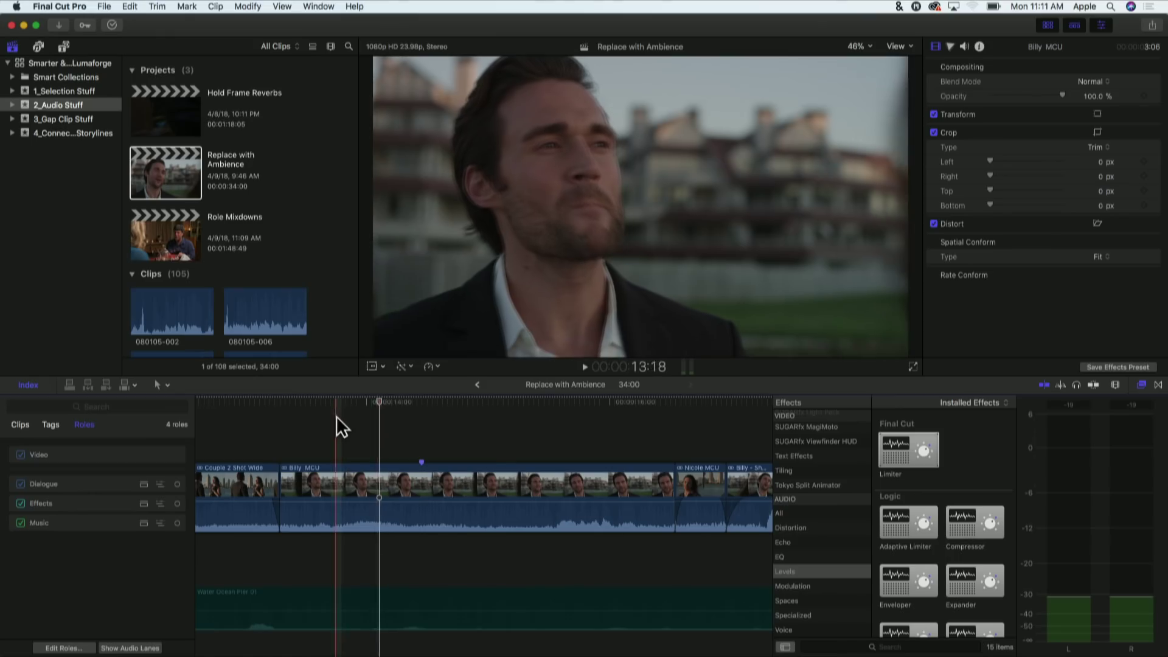
pyautogui.press('space')
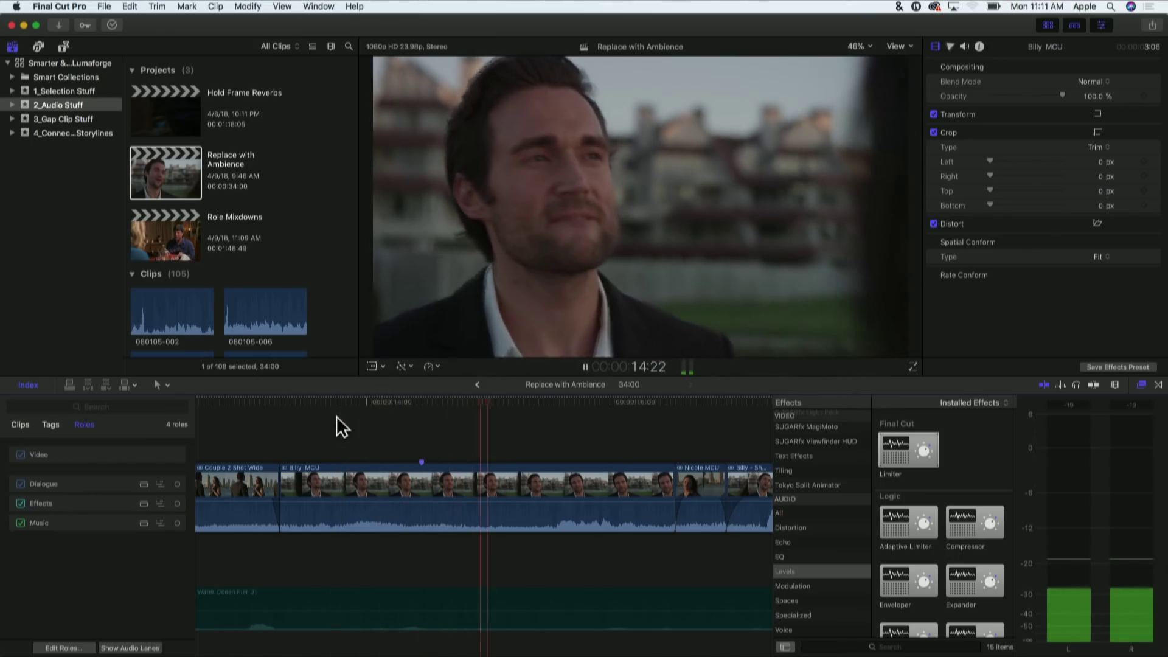
pyautogui.press('space')
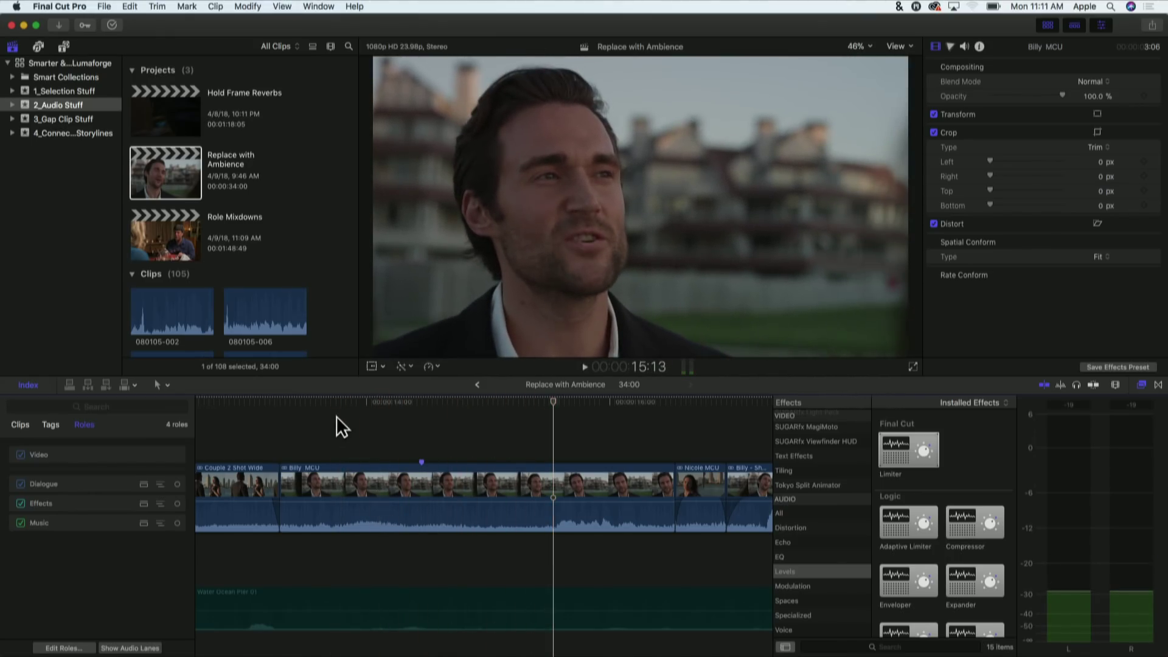
pyautogui.click(465, 425)
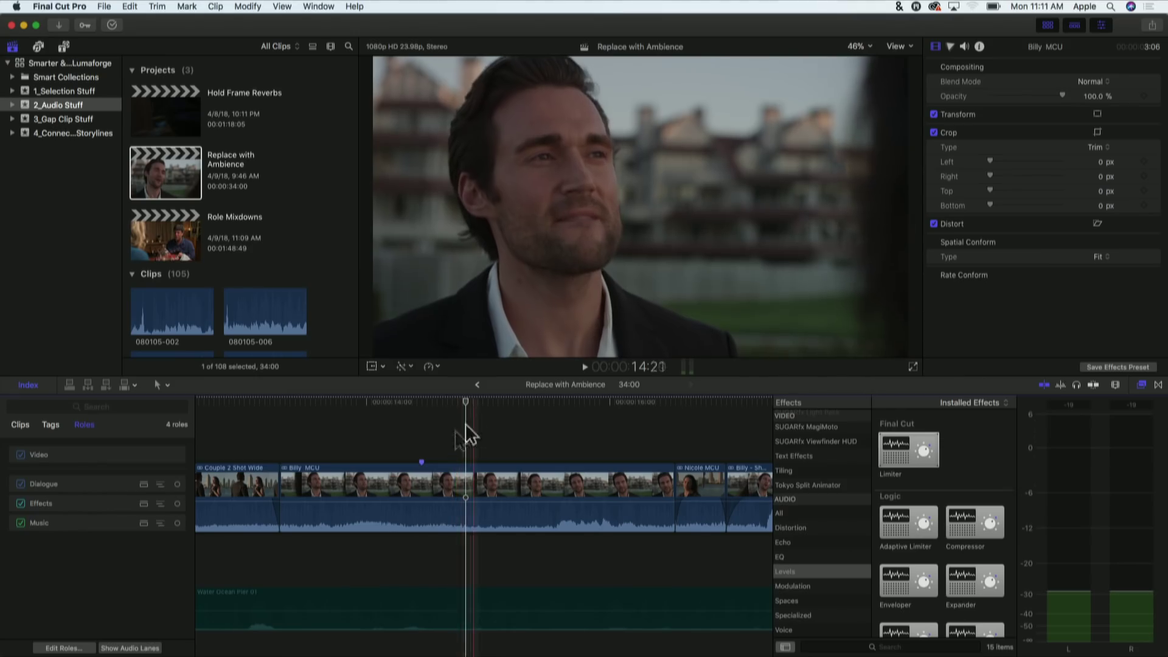
# Expand Billy MCU's audio components, mark a short range on its audio, and play it back
pyautogui.rightClick(461, 505)
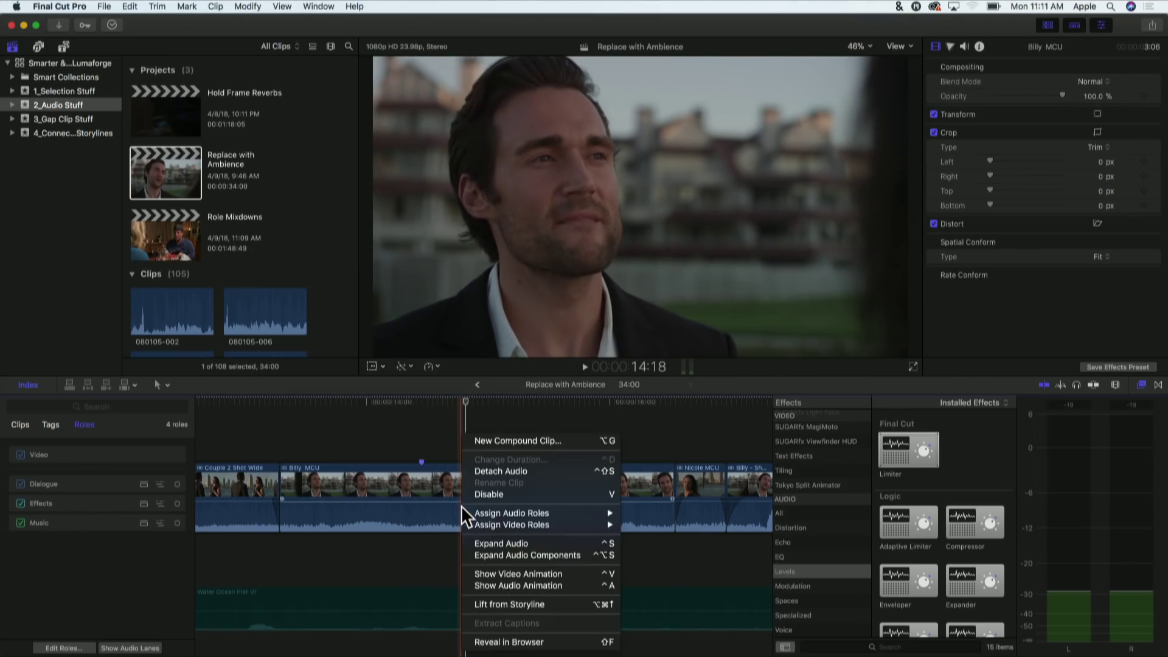
pyautogui.click(489, 555)
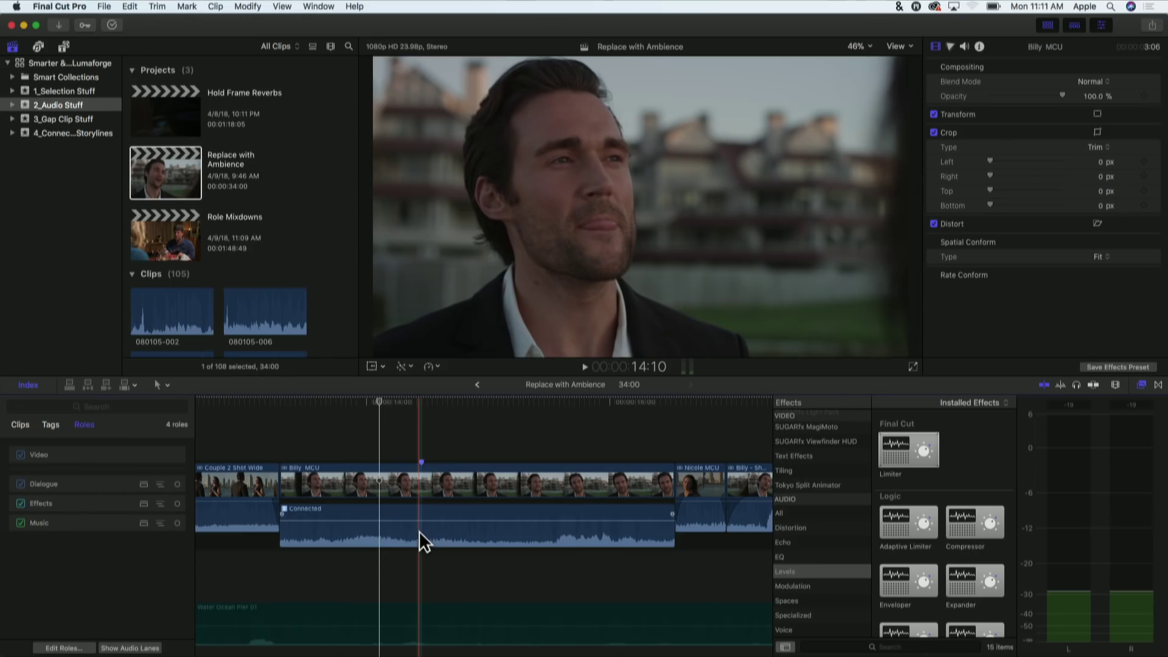
pyautogui.press('alt+super+s')
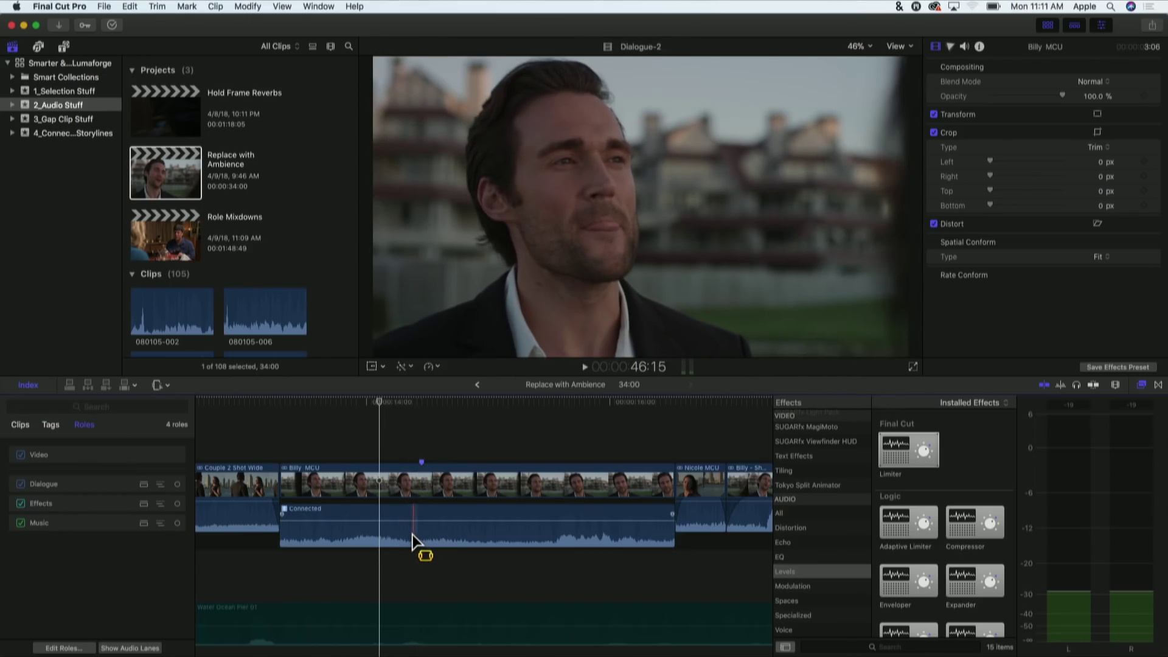
pyautogui.moveTo(413, 538); pyautogui.dragTo(469, 537)
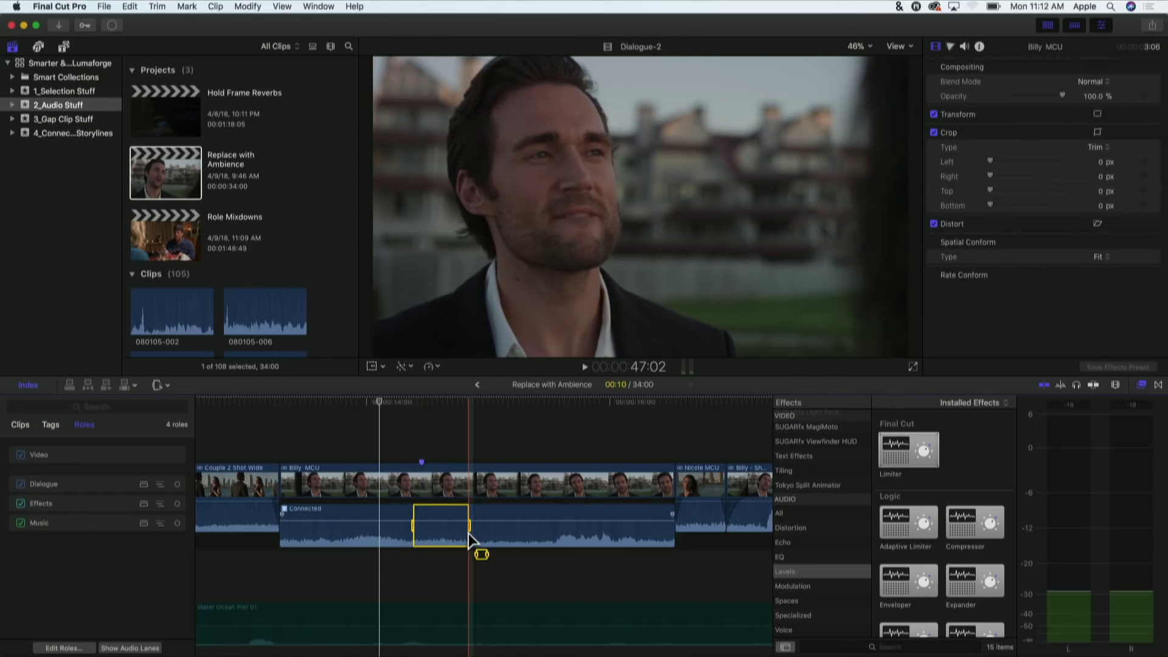
pyautogui.press('/')
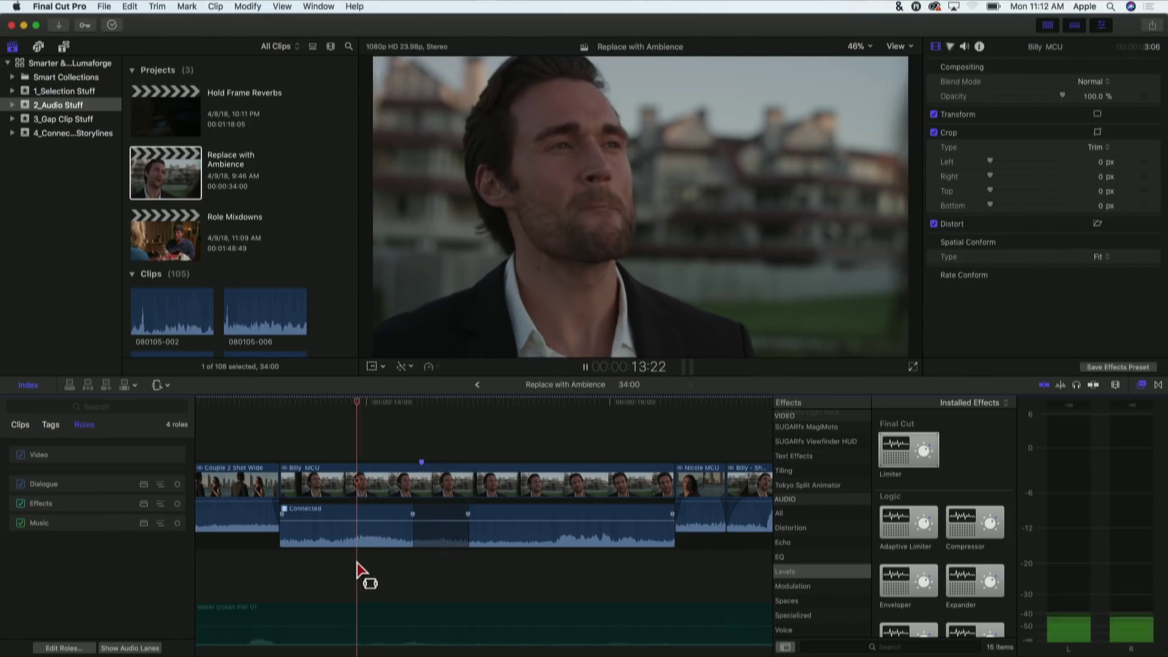
pyautogui.press('space')
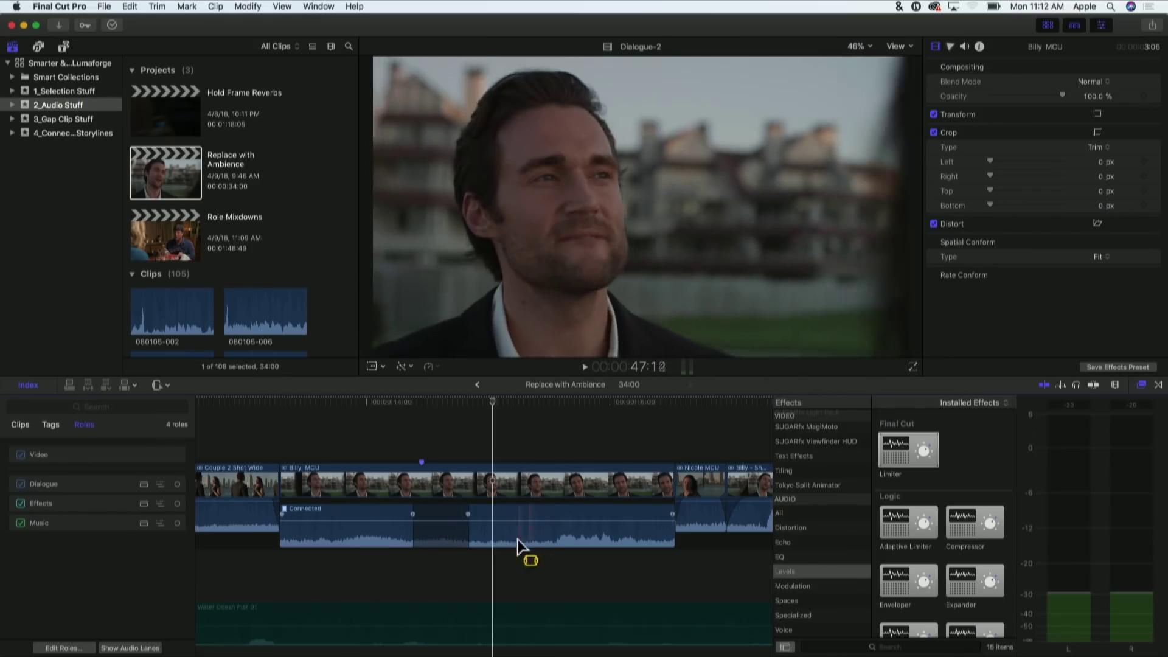
# Mark another audio range and paste the copied Billy MCU clip there as a connected clip
pyautogui.moveTo(487, 538); pyautogui.dragTo(543, 535)
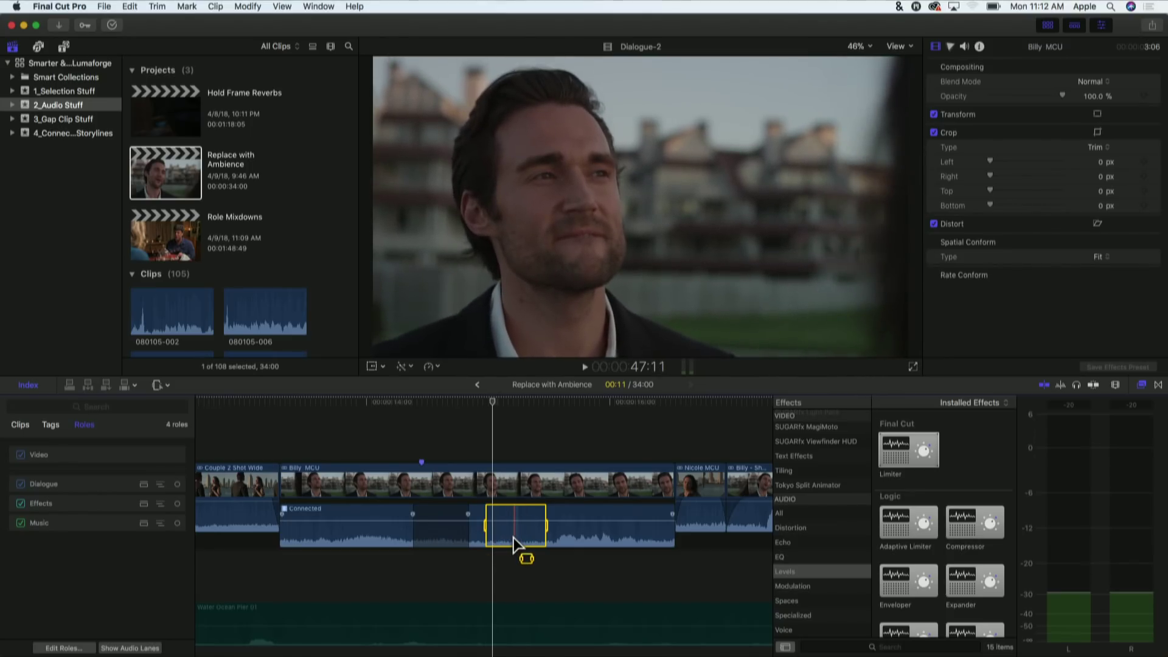
pyautogui.click(524, 447)
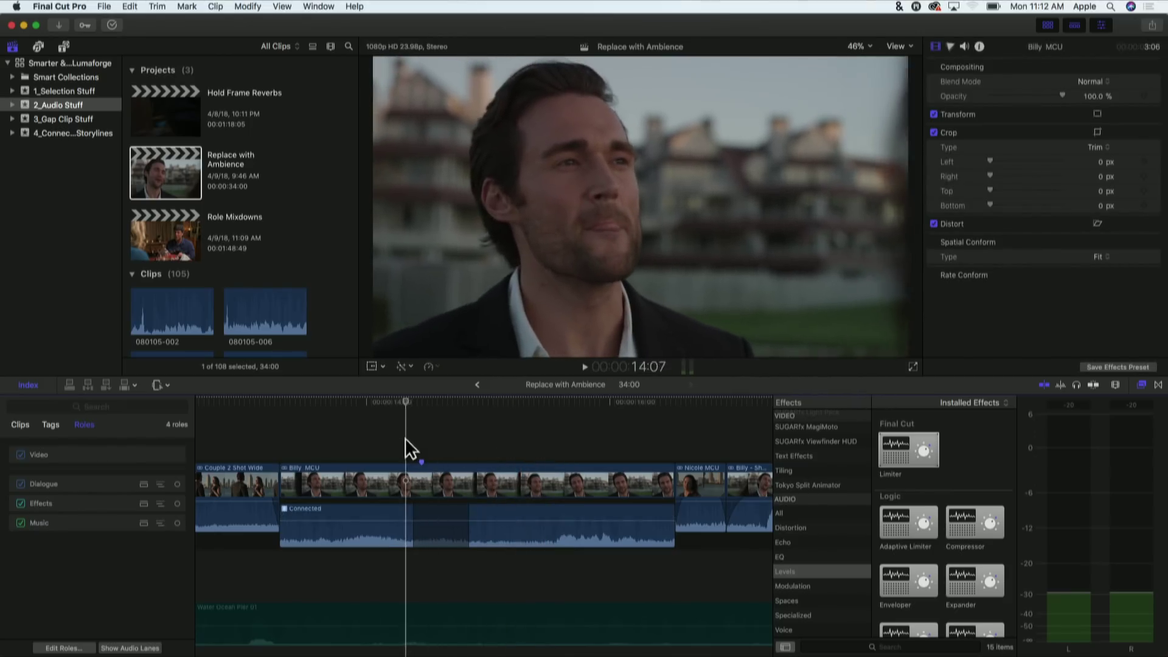
pyautogui.press('r')
pyautogui.click(131, 5)
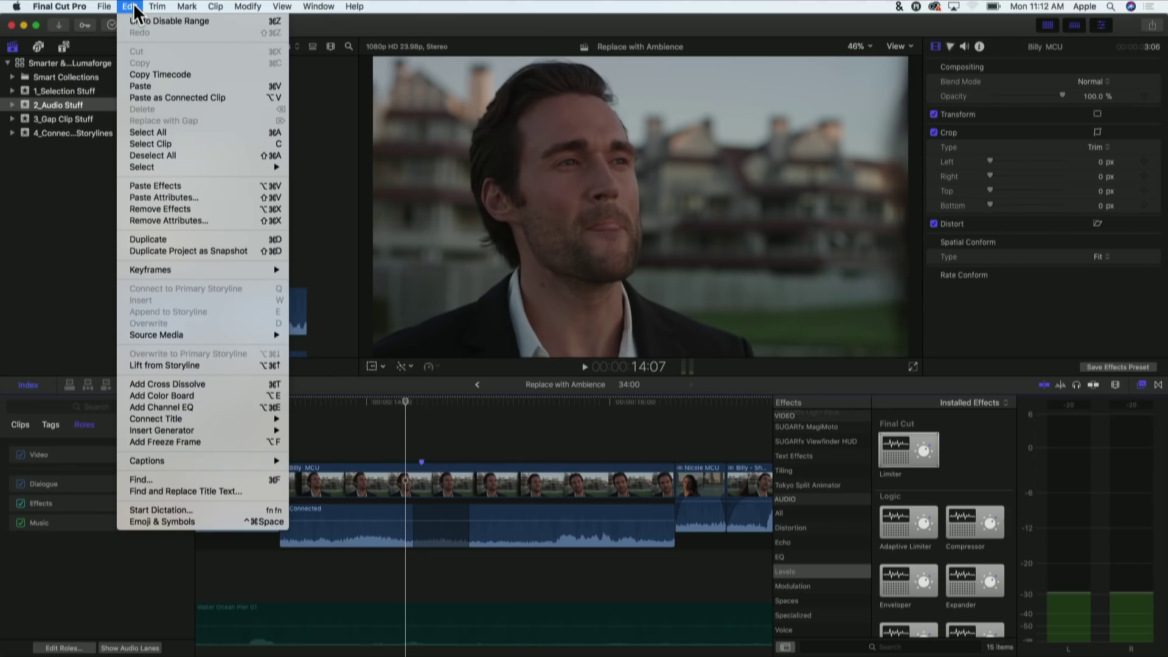
pyautogui.click(153, 100)
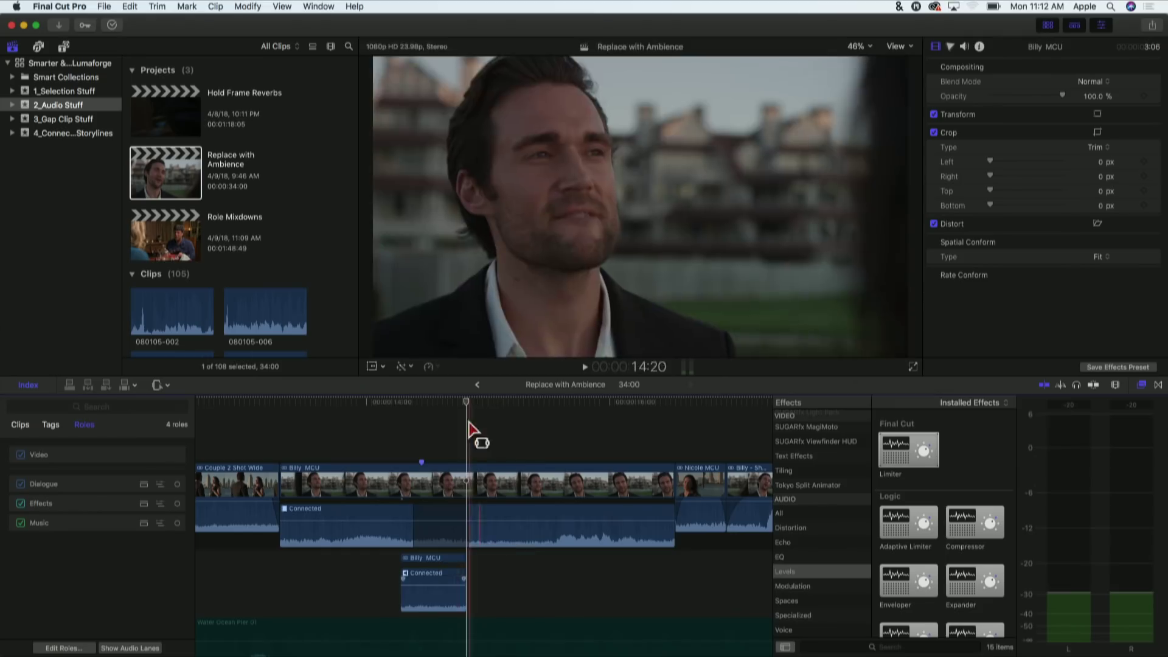
pyautogui.click(423, 424)
pyautogui.click(443, 571)
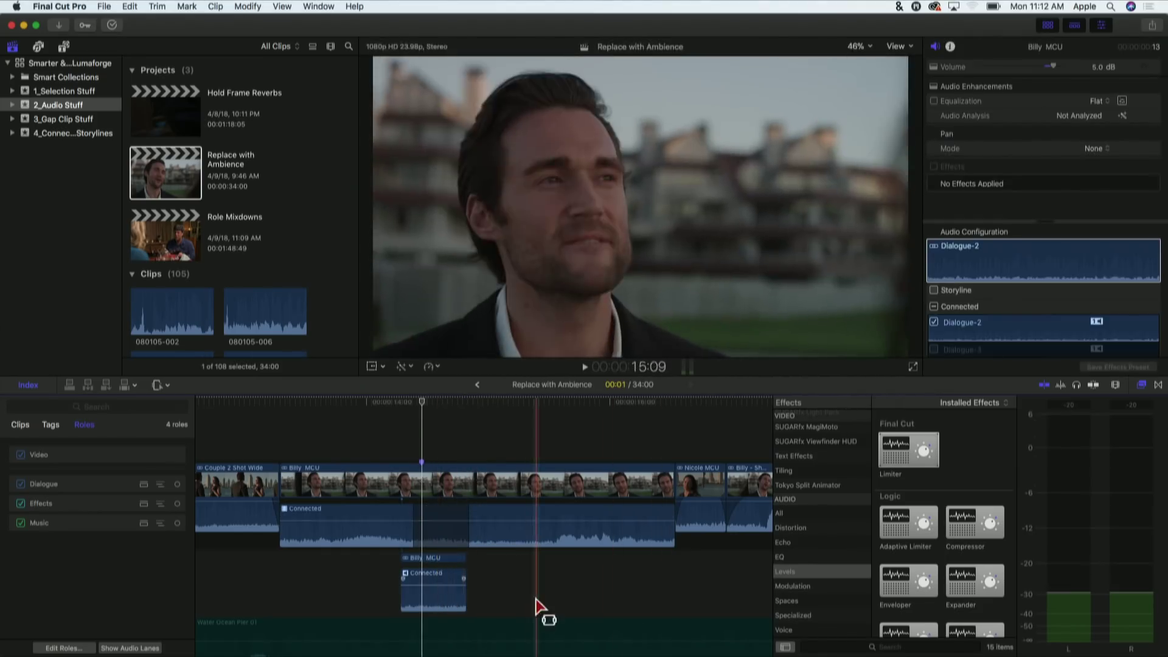
# Zoom in and slide the connected Billy MCU clip slightly later
pyautogui.click(536, 612)
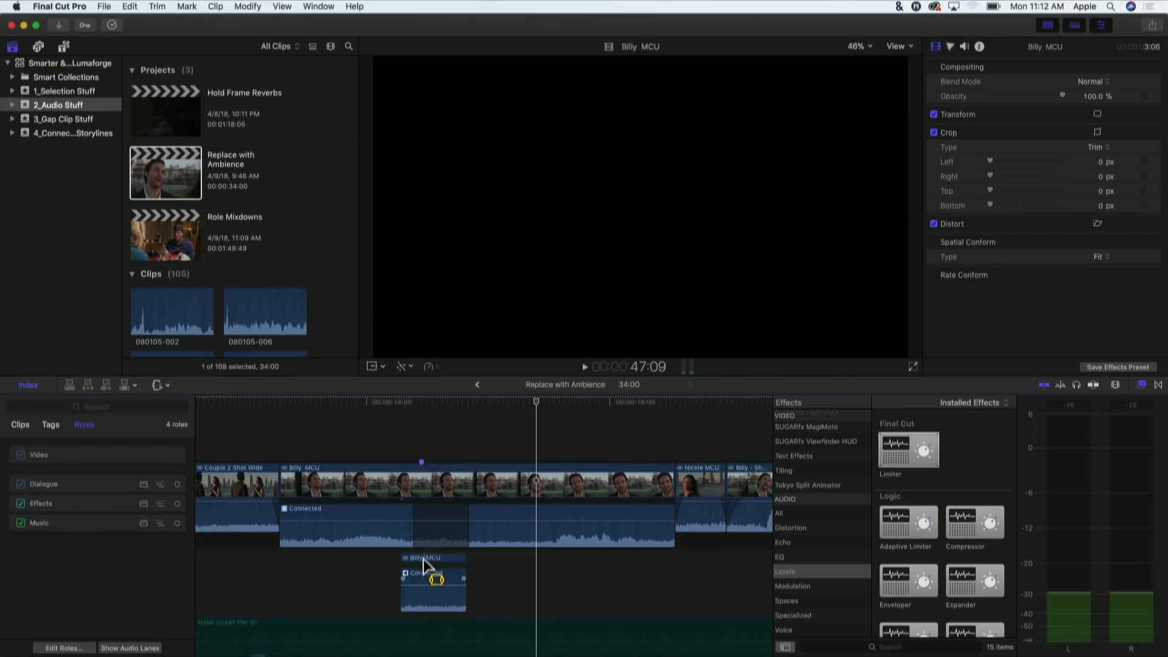
pyautogui.click(423, 560)
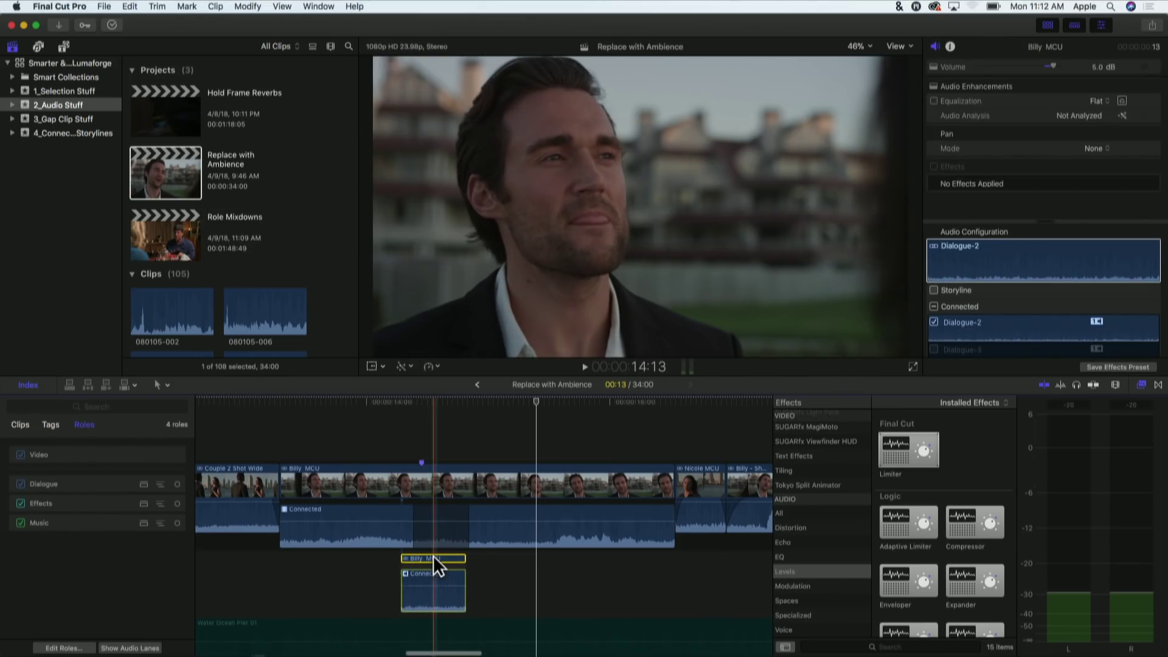
pyautogui.press('super+equal')
pyautogui.press('super+equal')
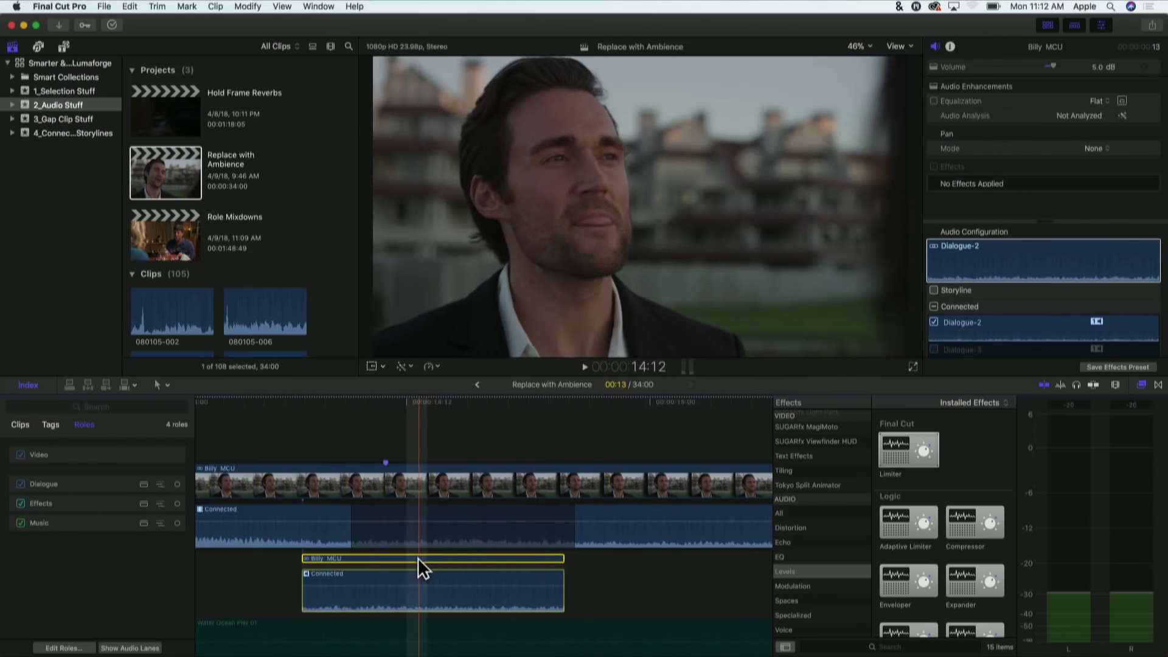
pyautogui.moveTo(418, 557); pyautogui.dragTo(450, 558)
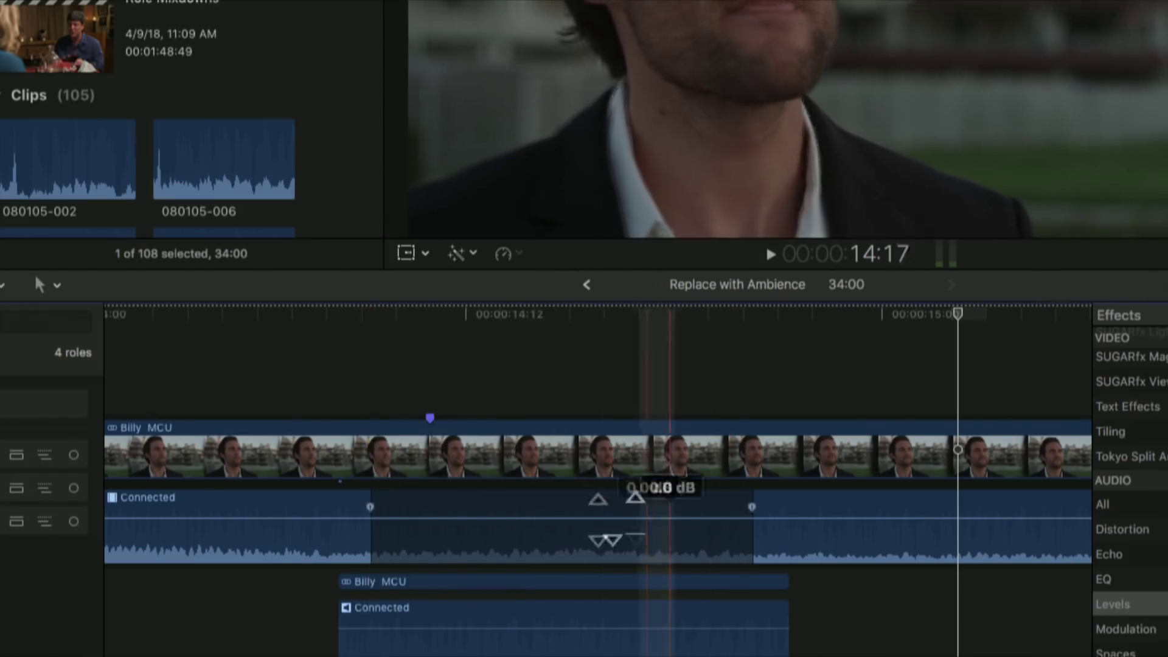
# Drag the audio dip's volume keyframes outward for longer fades and play the section back
pyautogui.click(377, 516)
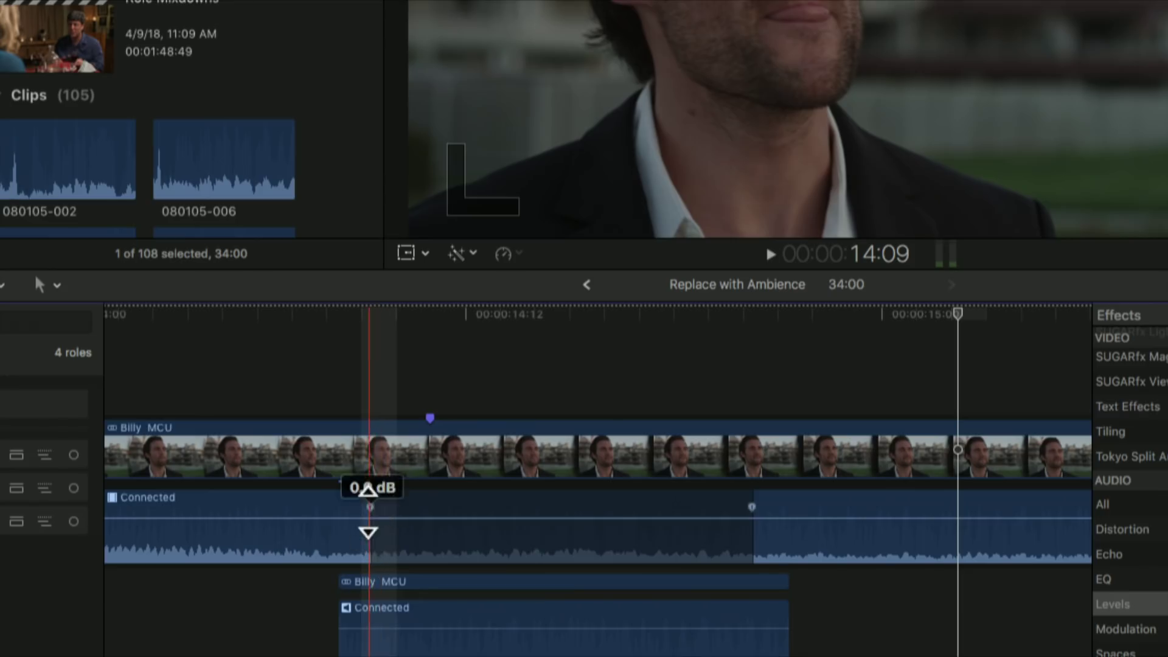
pyautogui.moveTo(370, 510); pyautogui.dragTo(337, 511)
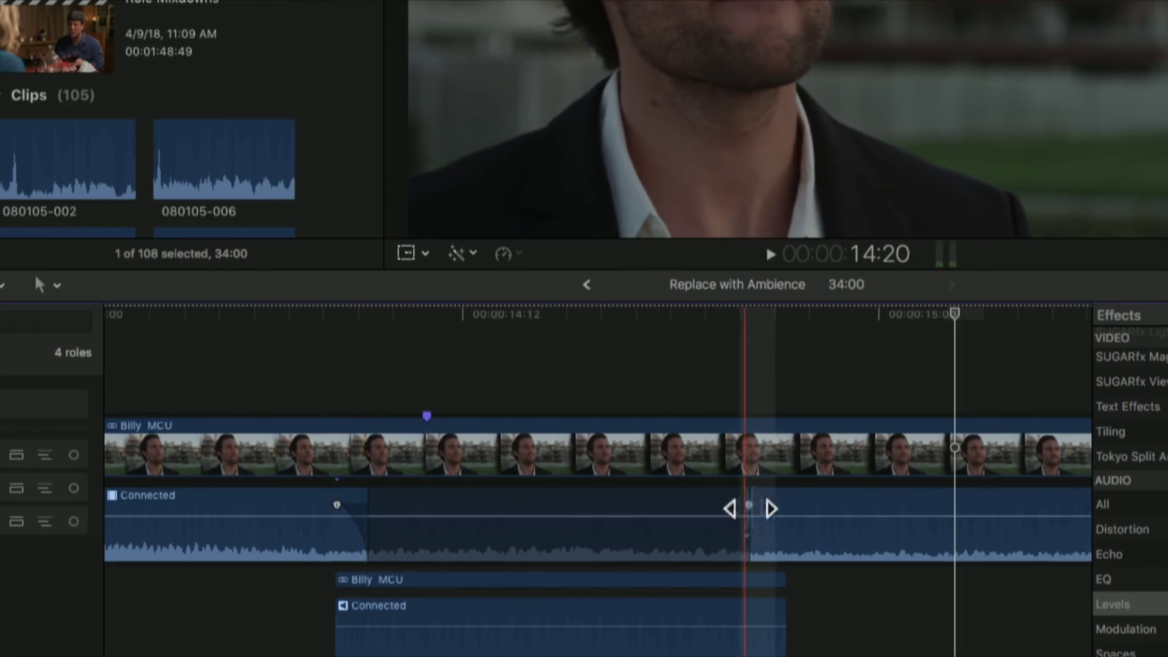
pyautogui.moveTo(752, 508); pyautogui.dragTo(758, 507)
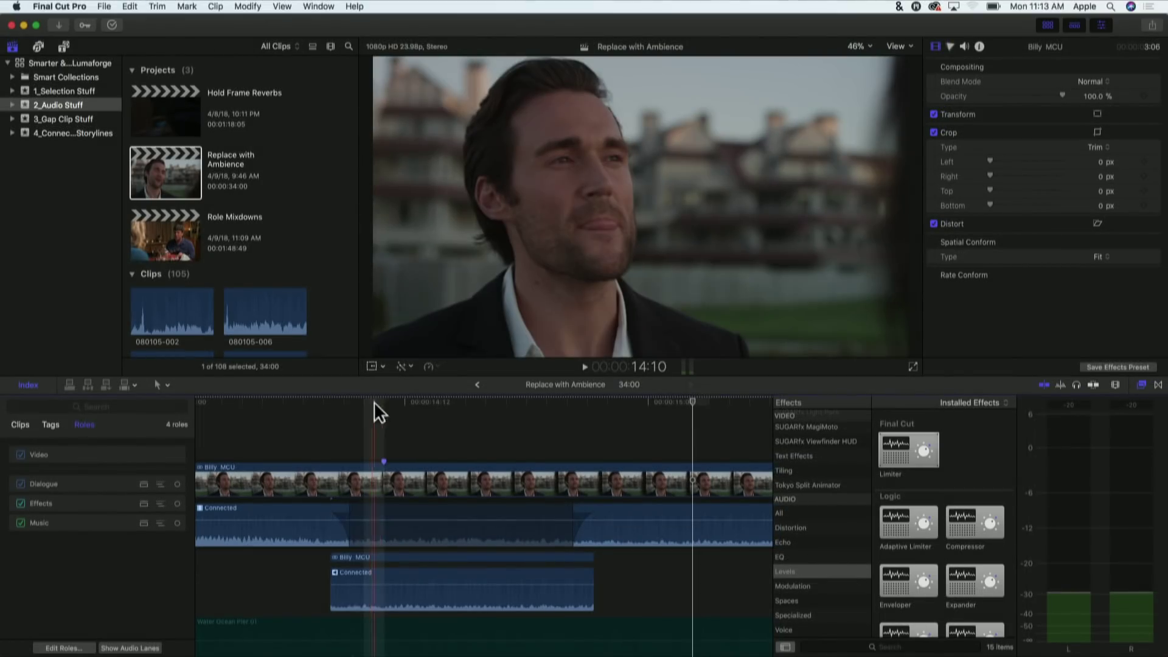
pyautogui.press('space')
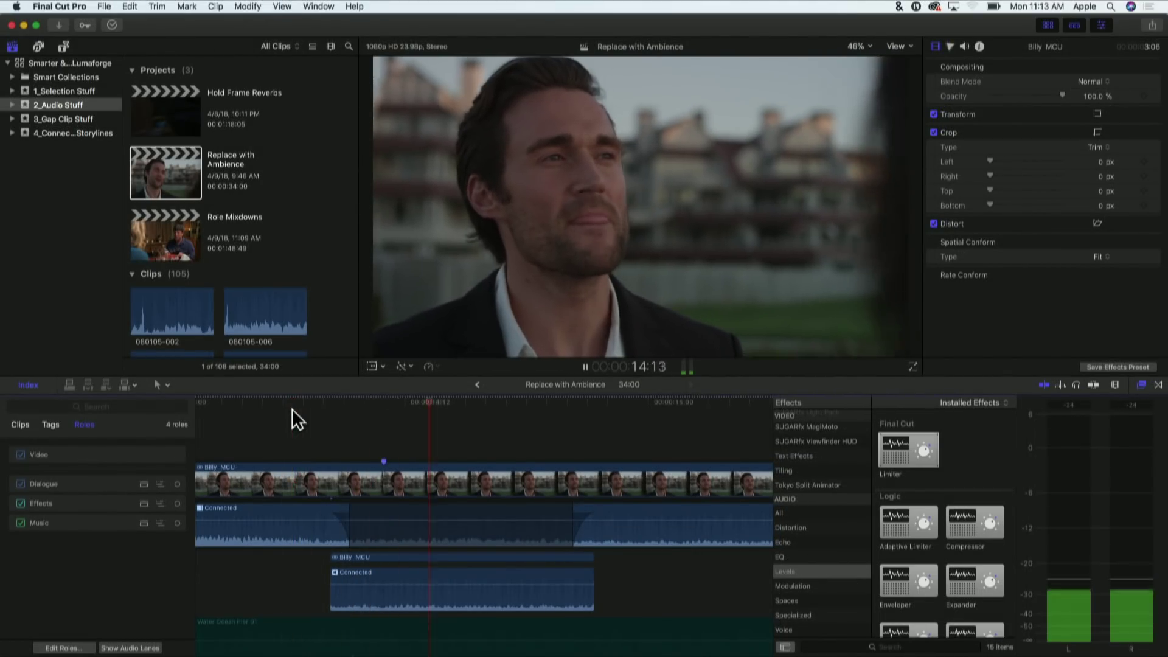
pyautogui.press('space')
pyautogui.press('space')
pyautogui.press('space')
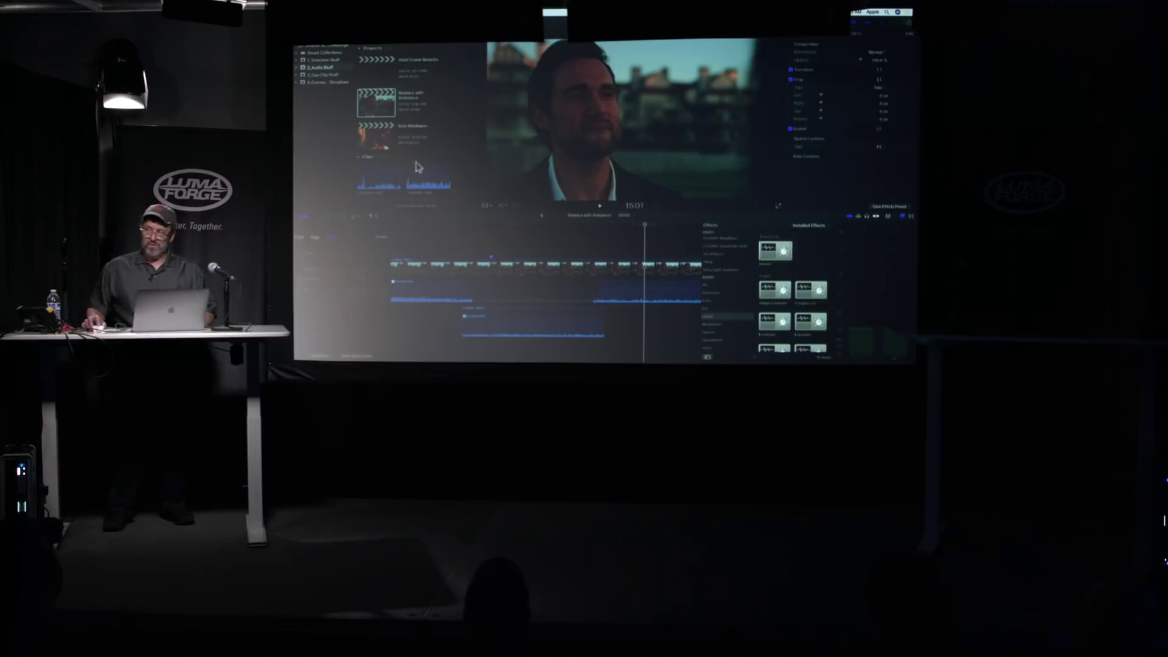
# Open Timing with Gaps in the 3_Gap Clip Stuff event and connect Sabercat-Lake above the existing clips
pyautogui.click(311, 75)
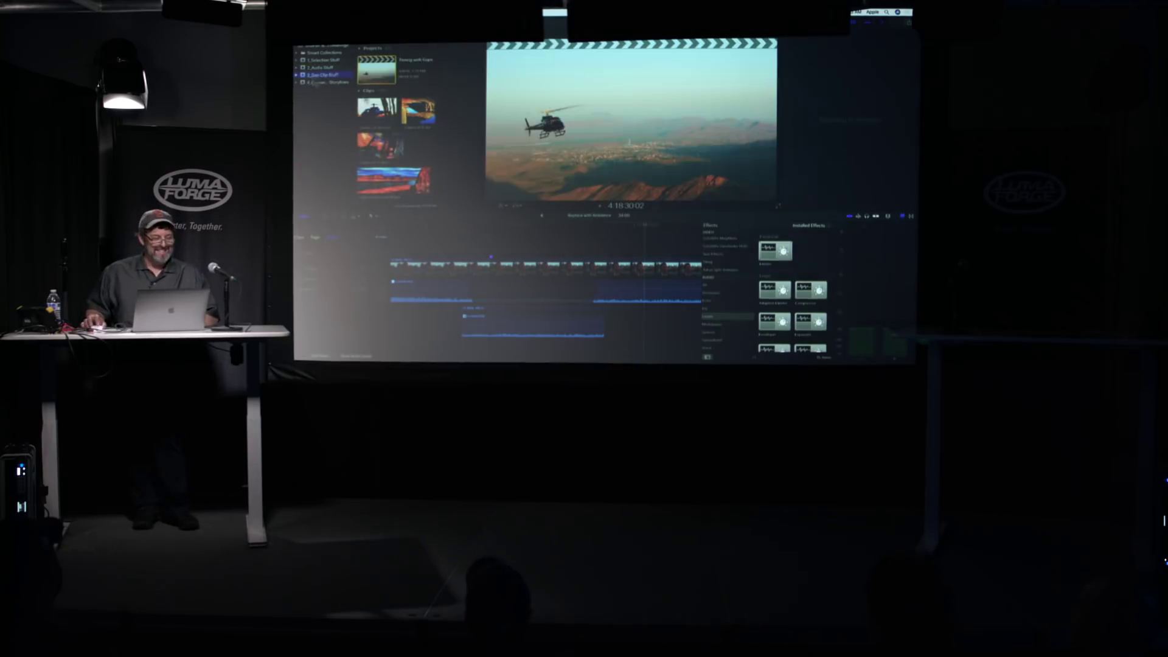
pyautogui.click(470, 257)
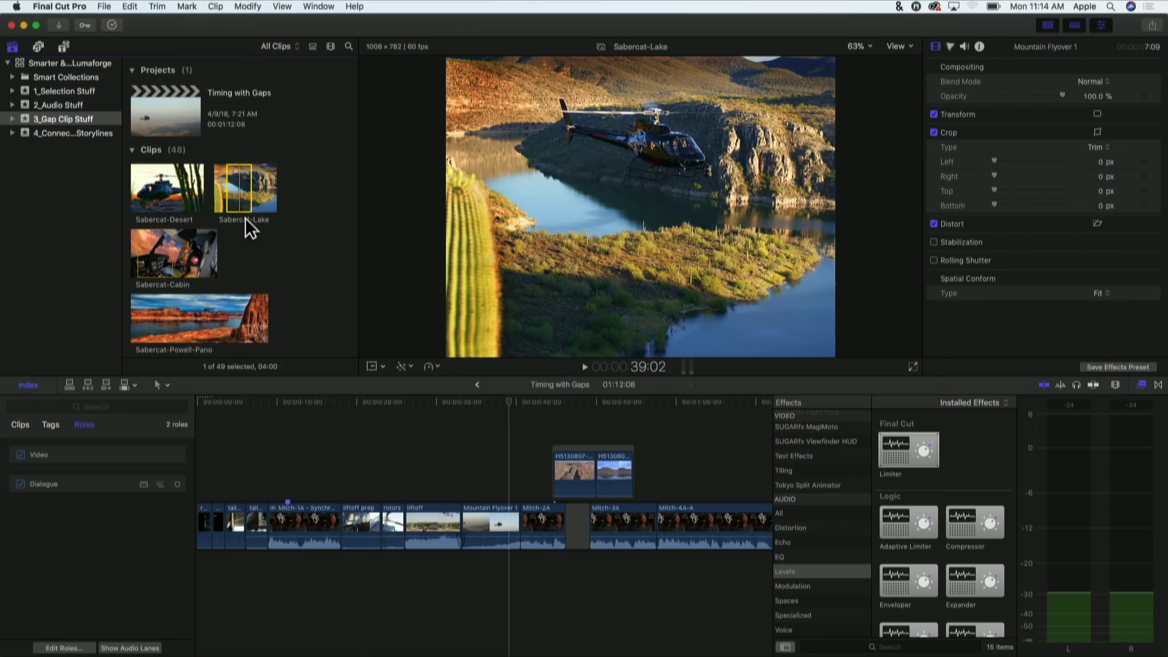
pyautogui.moveTo(246, 222); pyautogui.dragTo(604, 419)
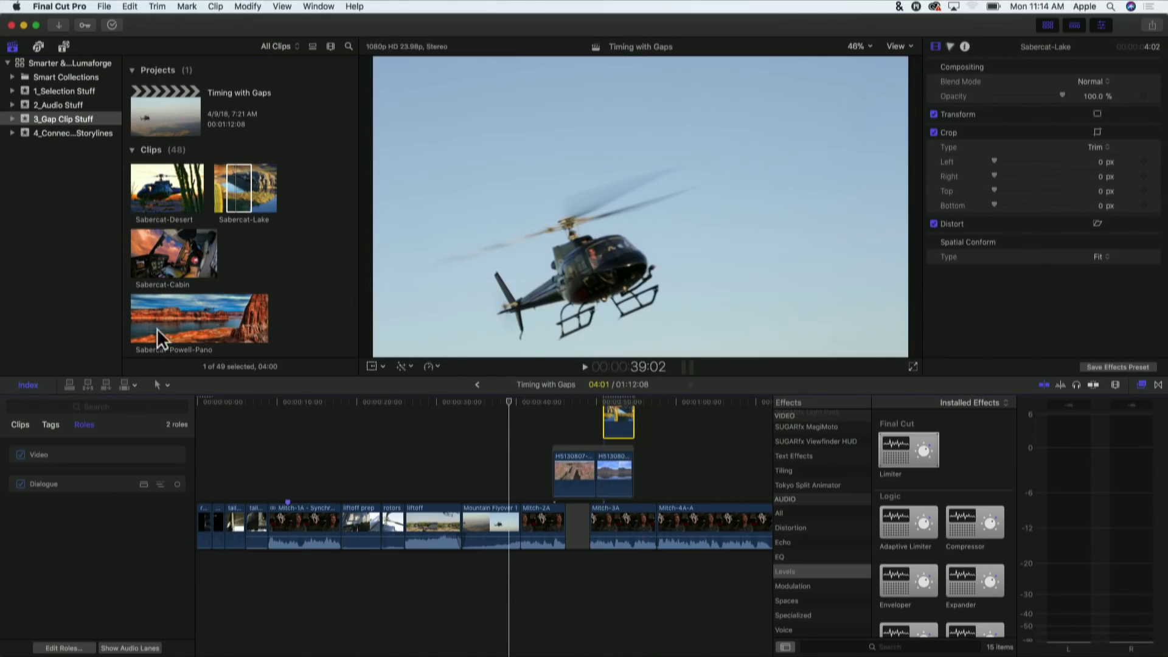
# Connect Sabercat-Cabin above the storyline and insert a 3-second gap right before the liftoff clip
pyautogui.moveTo(139, 256); pyautogui.dragTo(688, 472)
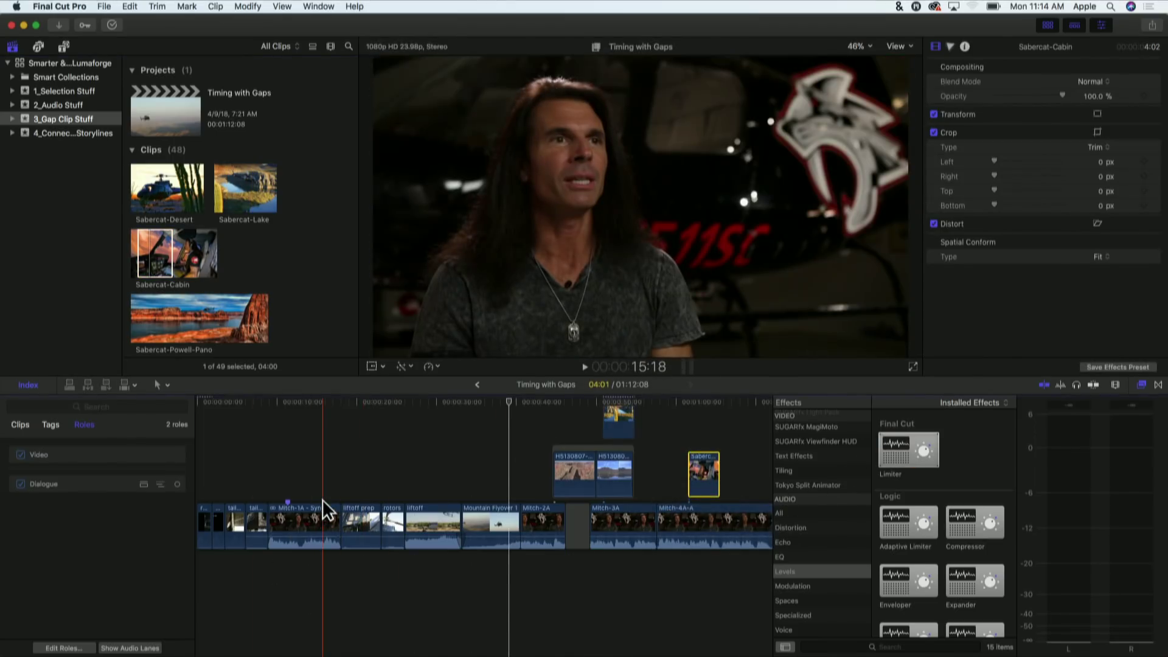
pyautogui.press('super+equal')
pyautogui.press('super+equal')
pyautogui.hscroll(5, 322, 499)
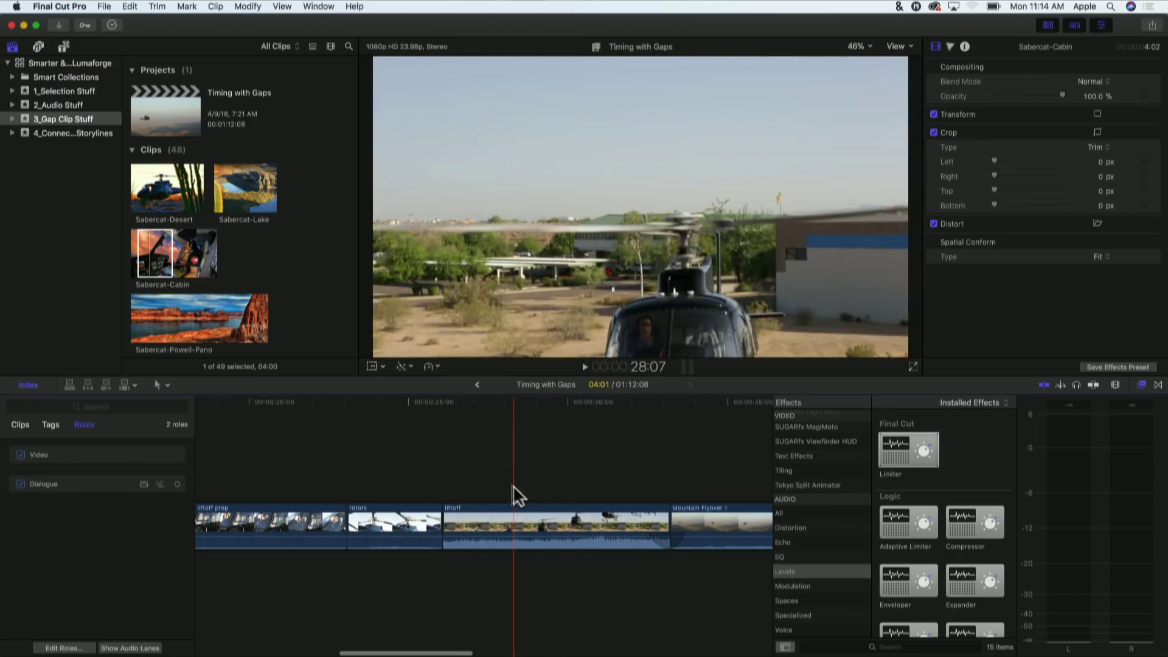
pyautogui.click(466, 450)
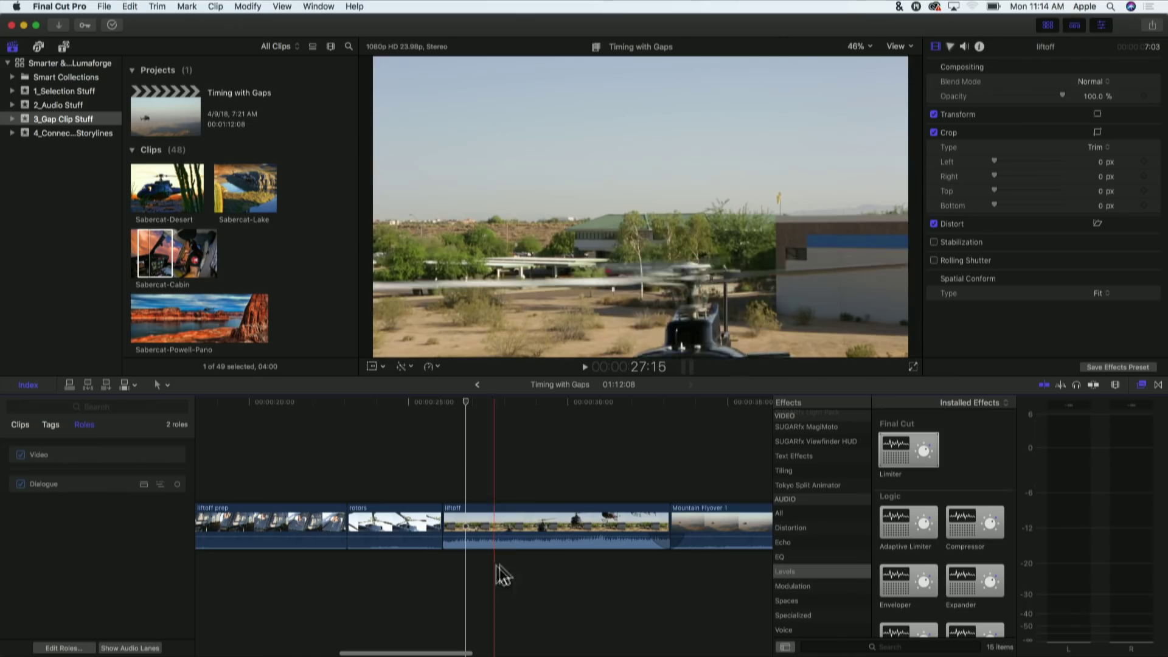
pyautogui.press('Down')
pyautogui.press('Up')
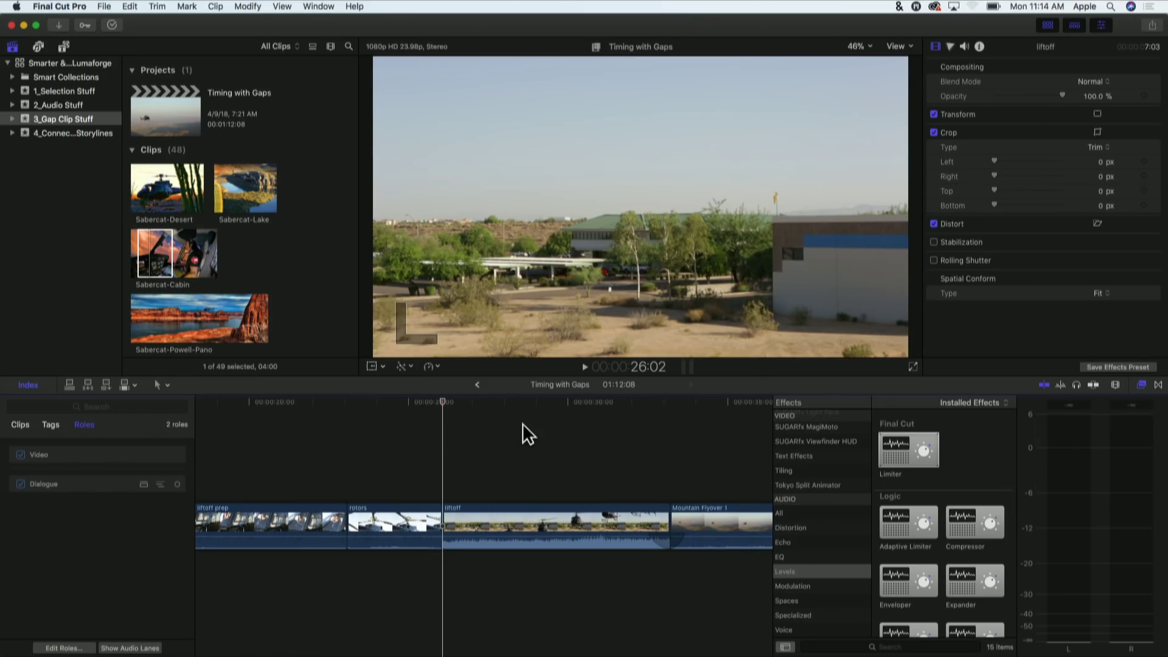
pyautogui.hotkey('alt', 'w')
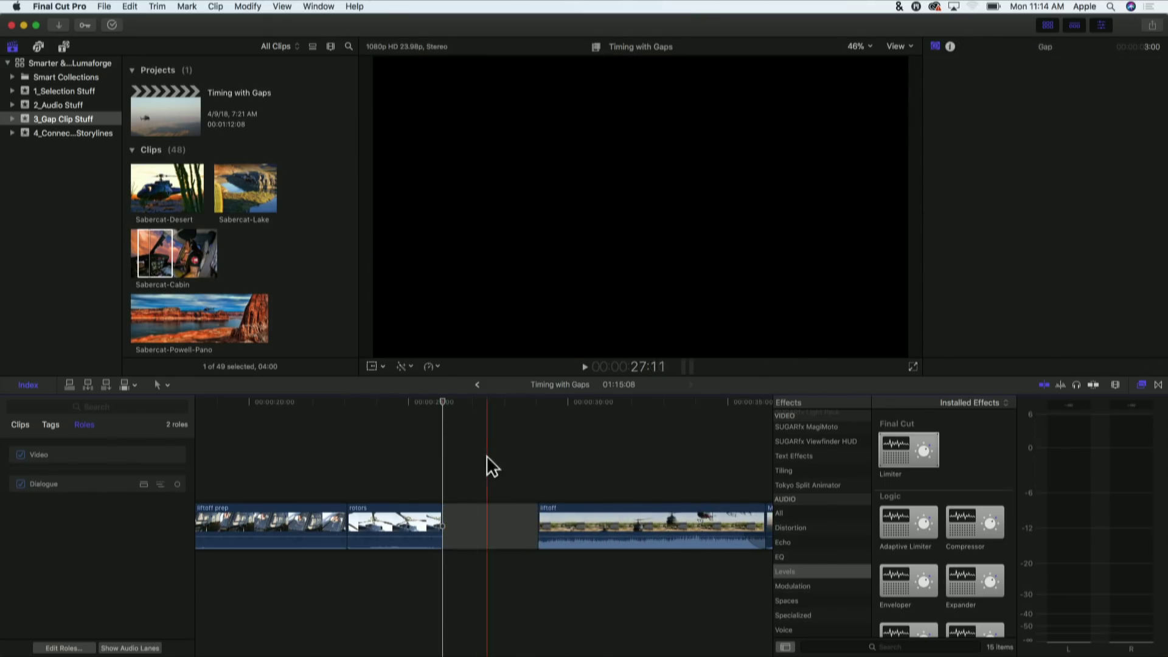
# Lengthen the gap before liftoff, then delete it so liftoff follows rotors again, and play back
pyautogui.moveTo(533, 524); pyautogui.dragTo(573, 523)
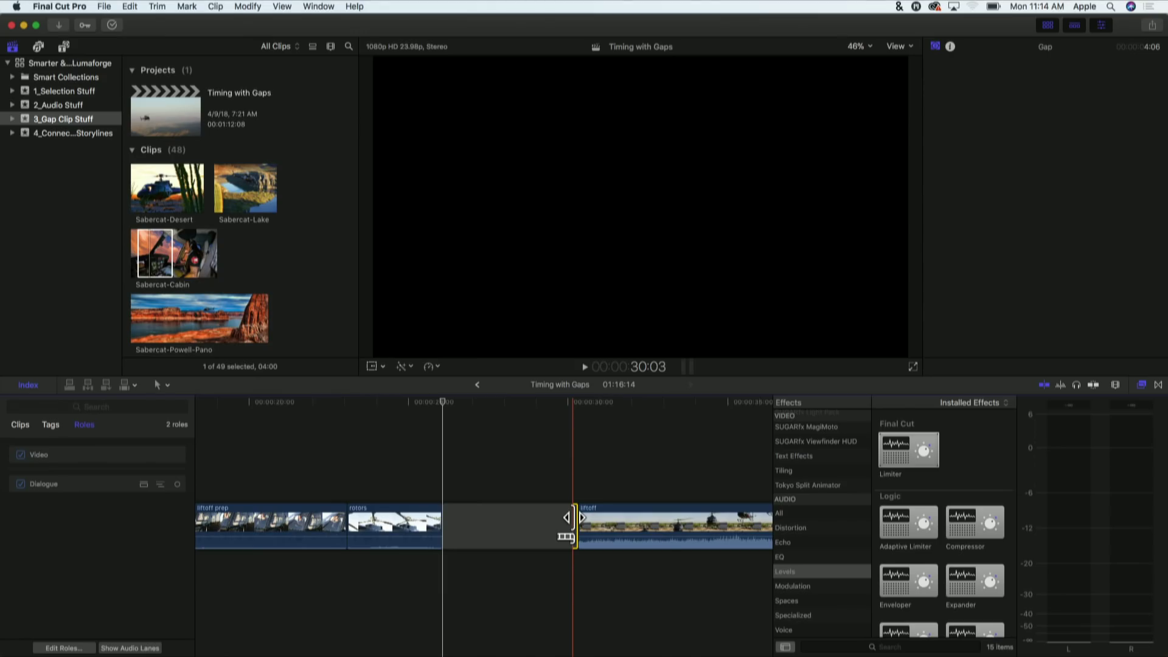
pyautogui.press('super+minus')
pyautogui.press('super+minus')
pyautogui.moveTo(412, 521)
pyautogui.mouseDown()
pyautogui.moveTo(512, 526)
pyautogui.moveTo(418, 529)
pyautogui.moveTo(469, 524)
pyautogui.moveTo(464, 514)
pyautogui.moveTo(453, 521)
pyautogui.moveTo(495, 522)
pyautogui.moveTo(421, 523)
pyautogui.moveTo(480, 517)
pyautogui.moveTo(433, 517)
pyautogui.moveTo(457, 509)
pyautogui.moveTo(430, 513)
pyautogui.moveTo(482, 513)
pyautogui.moveTo(421, 518)
pyautogui.mouseUp()
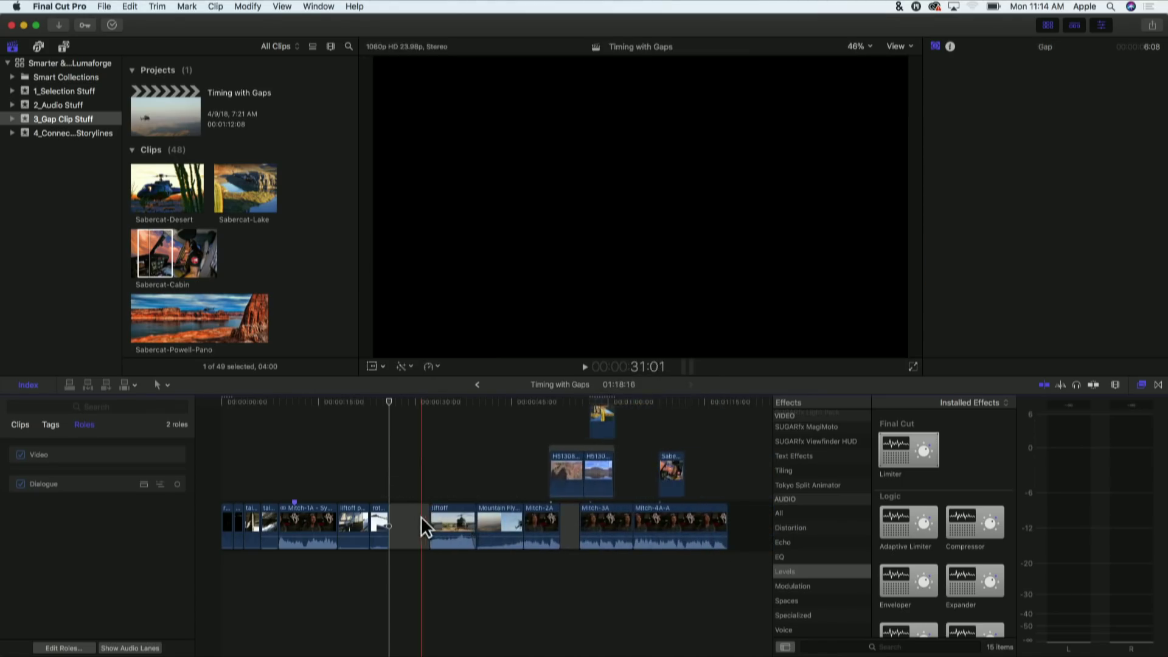
pyautogui.press('BackSpace')
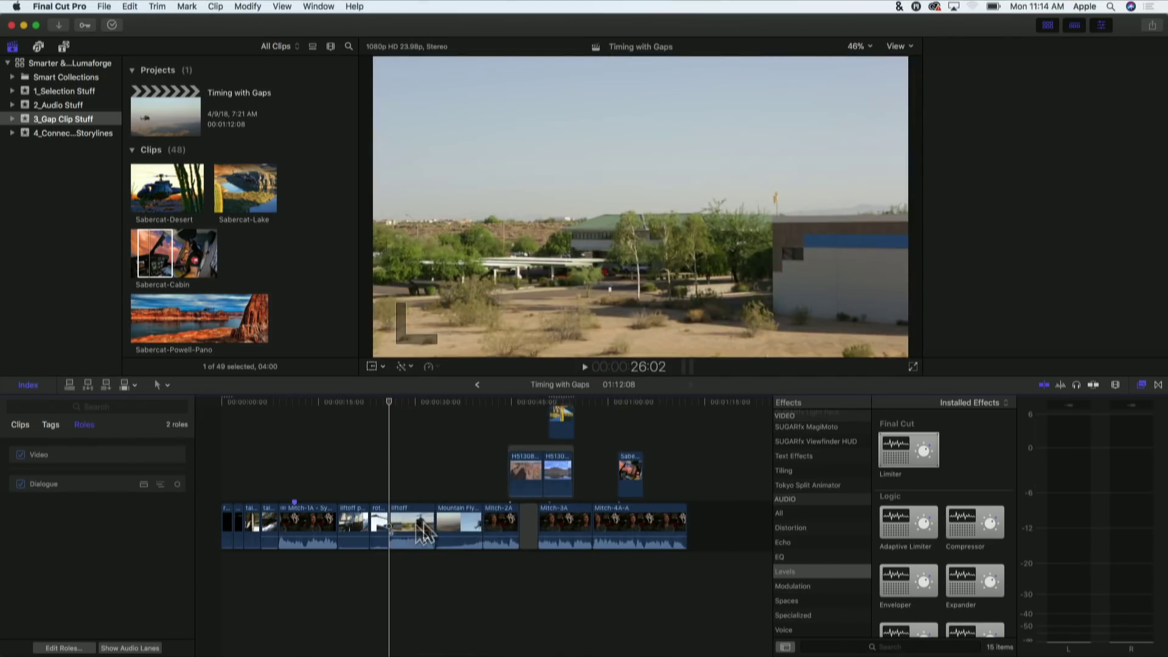
pyautogui.press('space')
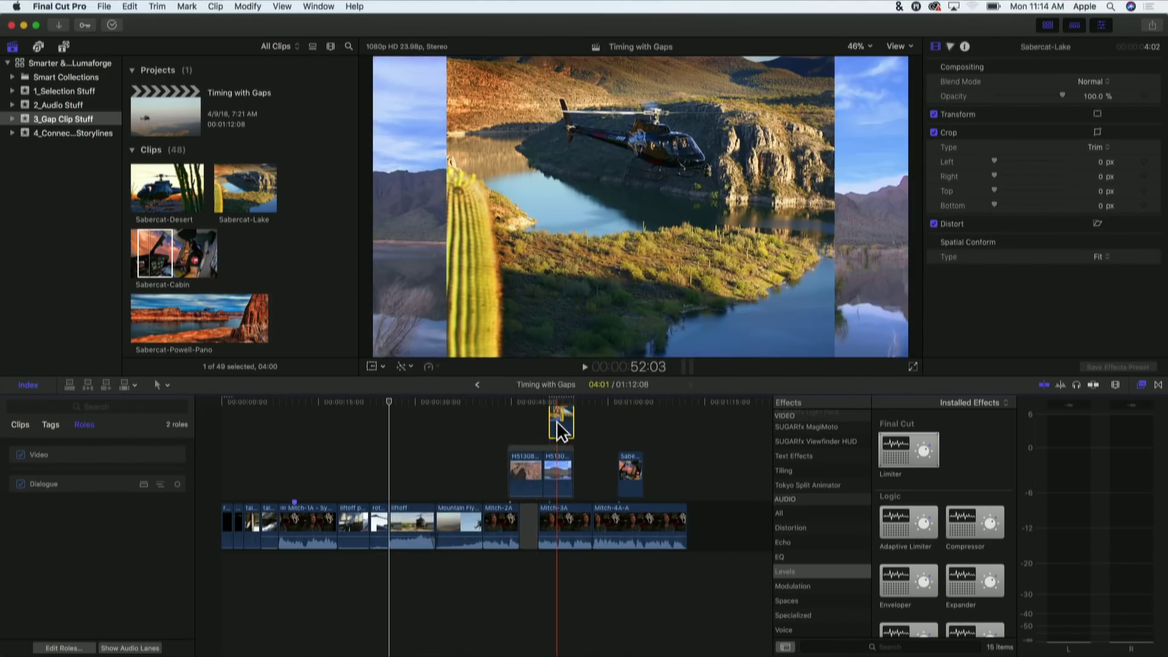
# Delete the connected Sabercat clip above Mitch-4A-A, then replace liftoff with a gap and undo it
pyautogui.click(626, 474)
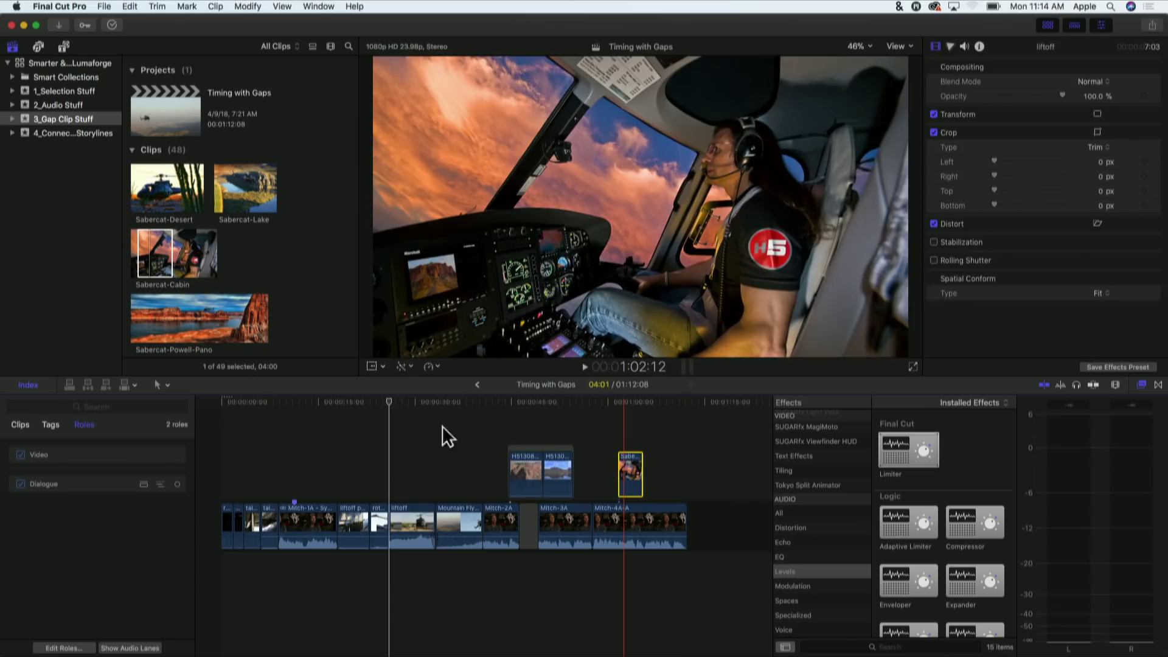
pyautogui.press('BackSpace')
pyautogui.press('super+equal')
pyautogui.press('super+equal')
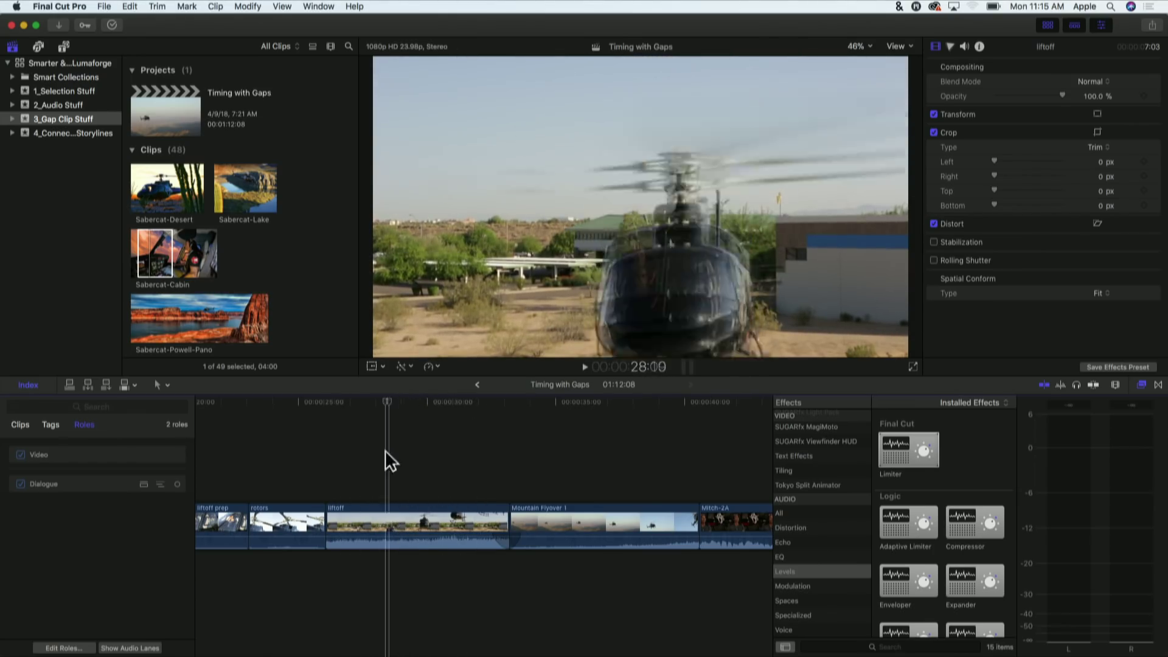
pyautogui.click(420, 512)
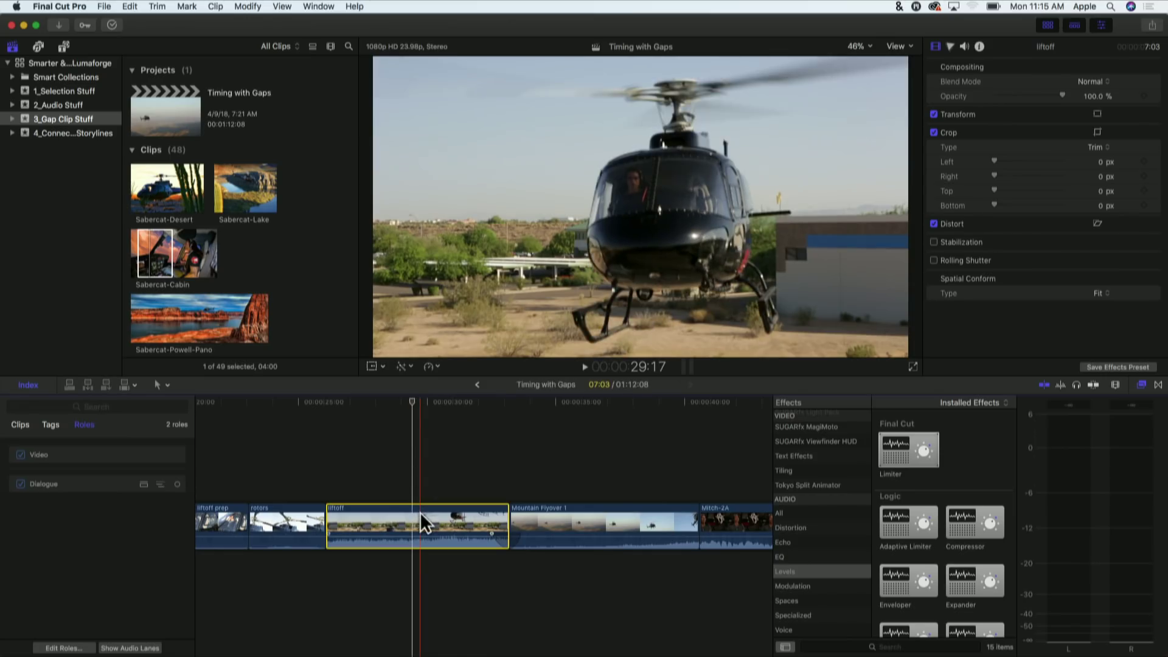
pyautogui.hotkey('shift', 'BackSpace')
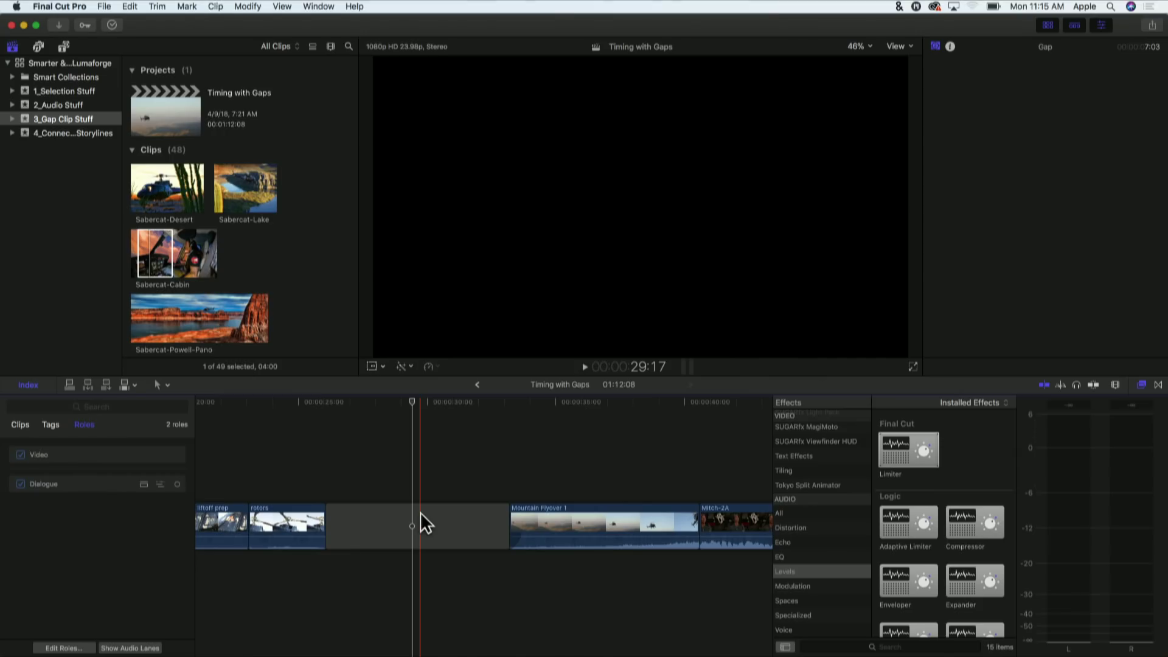
pyautogui.press('super+z')
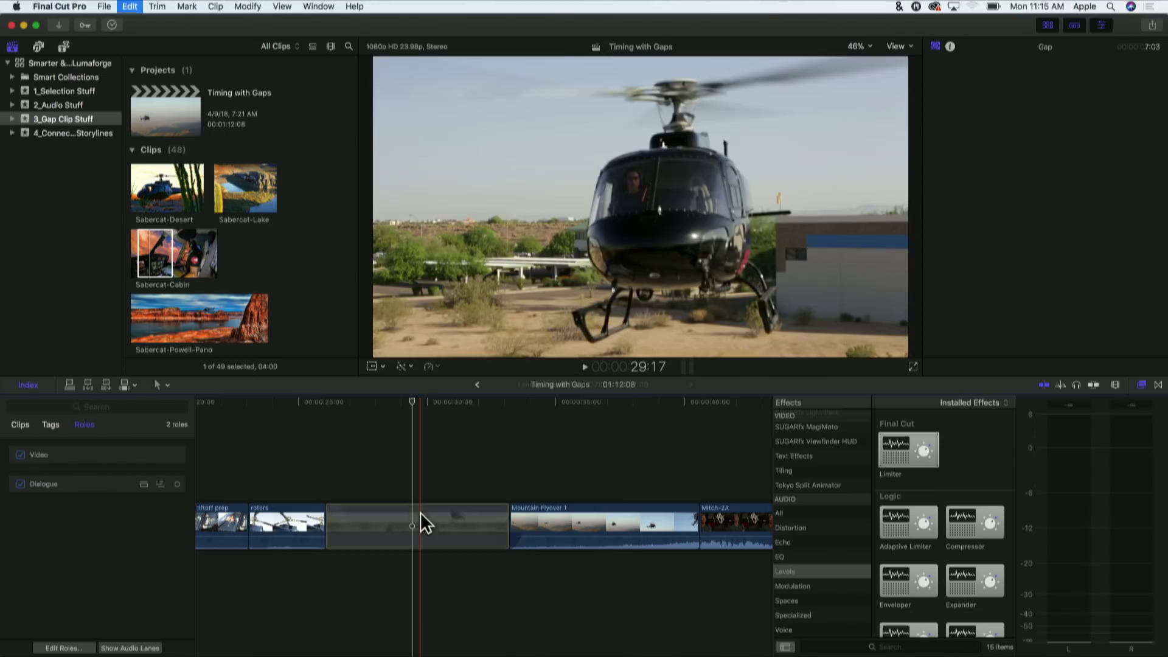
pyautogui.press('space')
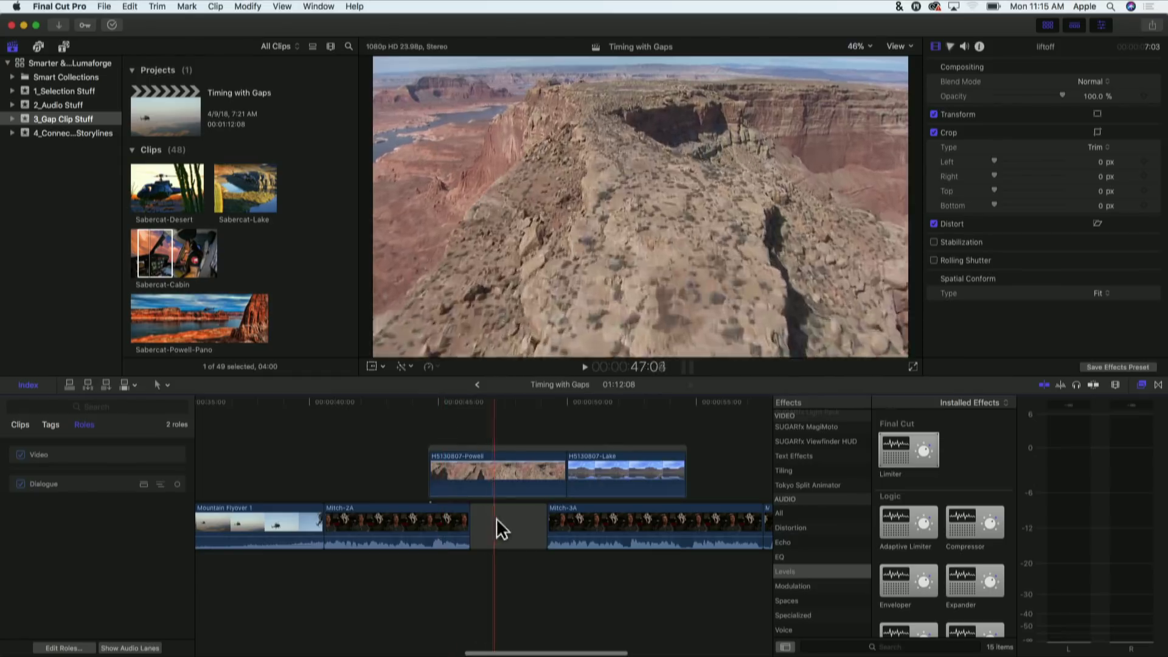
pyautogui.click(497, 517)
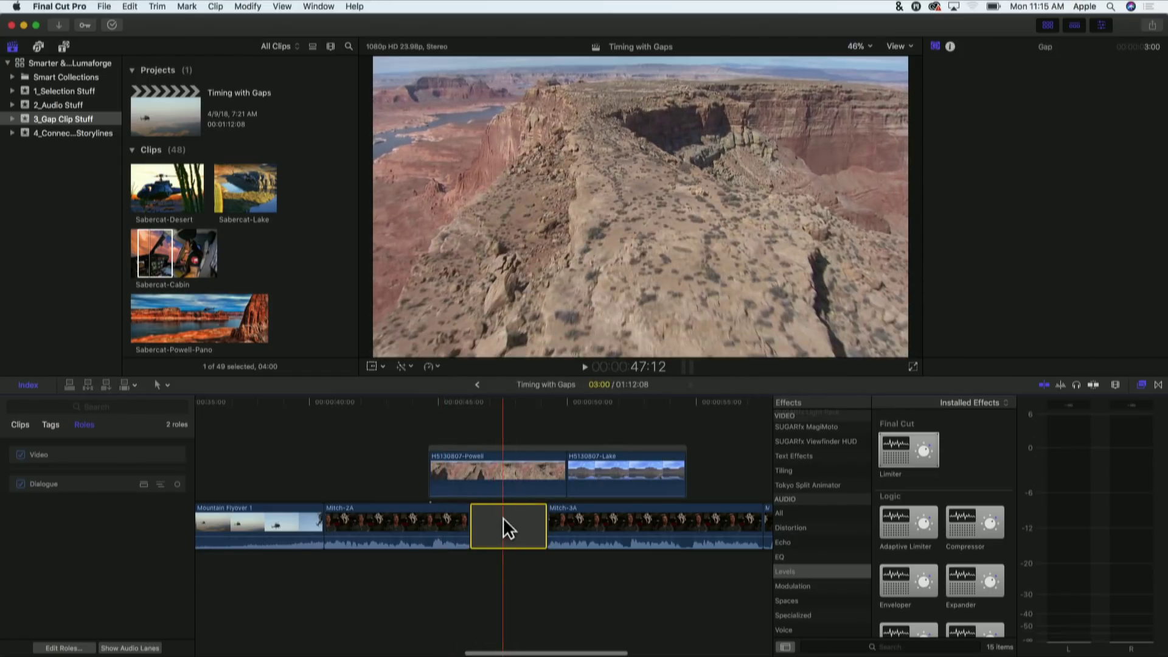
pyautogui.press('Delete')
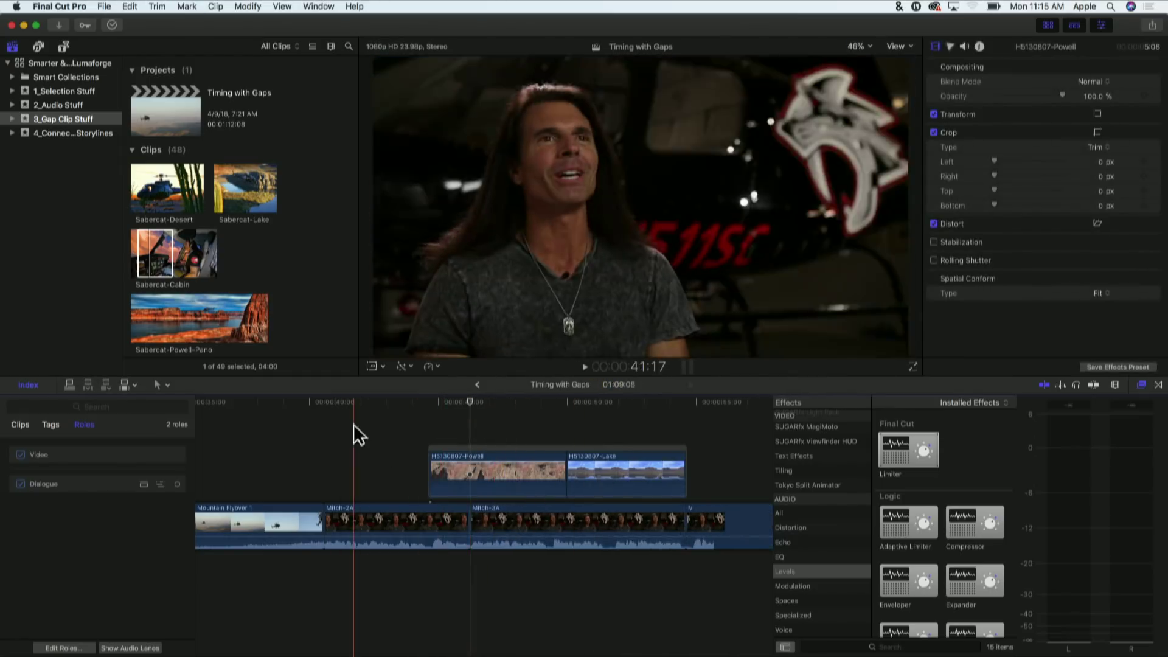
pyautogui.click(348, 426)
pyautogui.press('space')
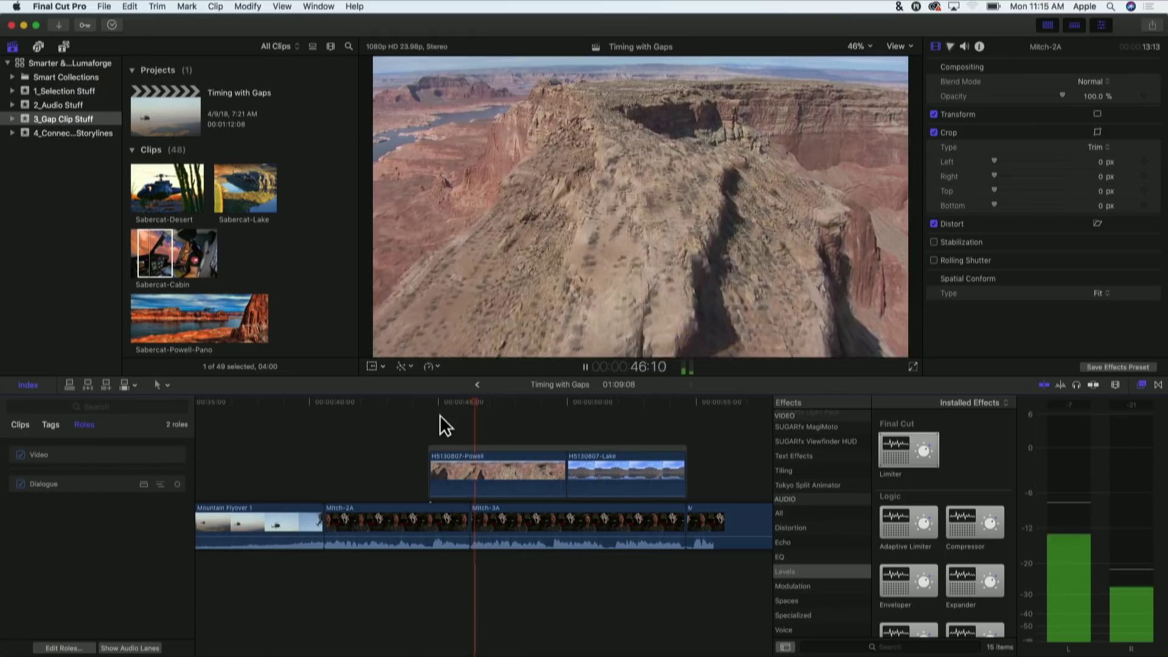
pyautogui.press('space')
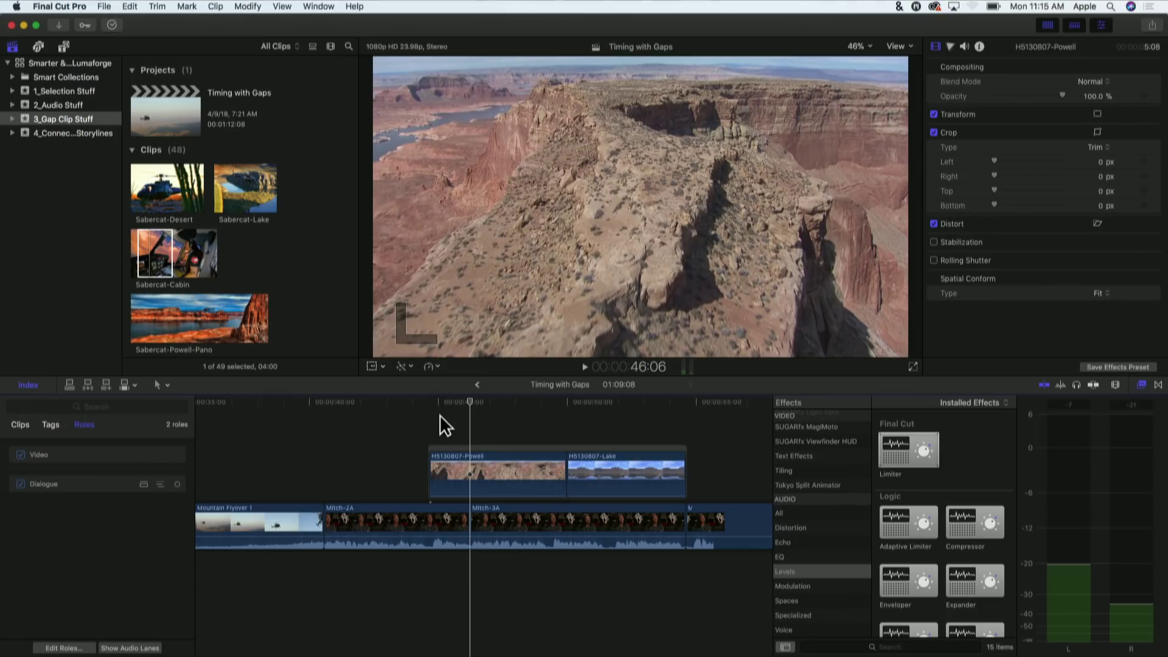
pyautogui.hotkey('alt', 'w')
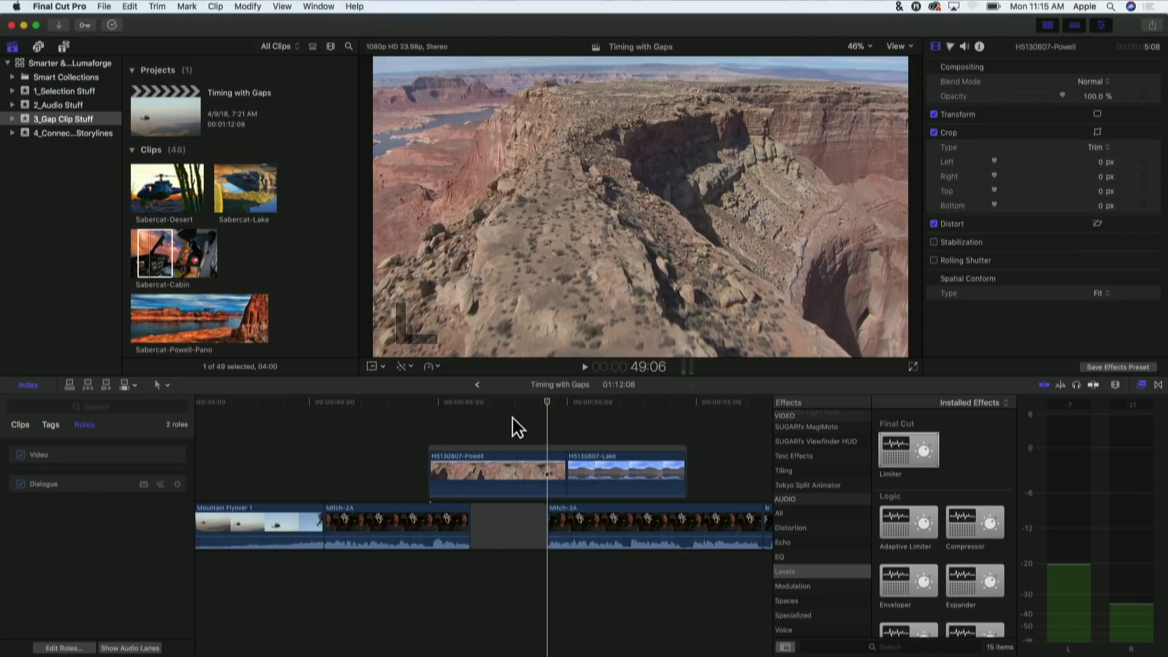
# Extend the gap between Mitch-2A and Mitch-3A to the playhead, bringing the project to 01:17:17
pyautogui.press(']')
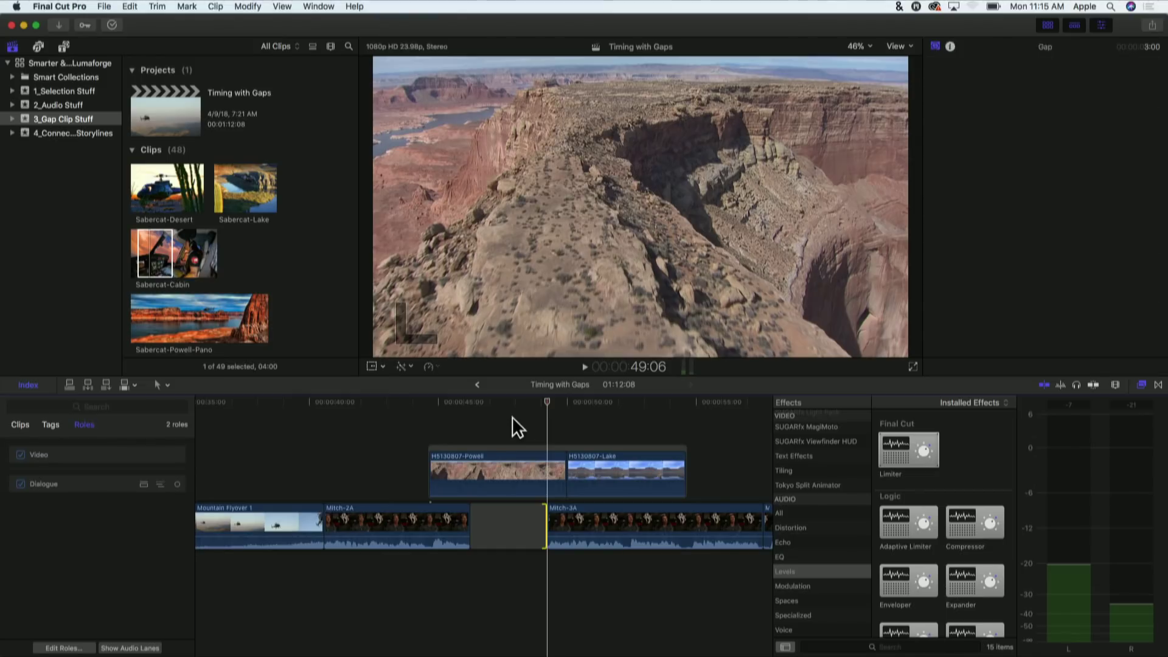
pyautogui.press('l')
pyautogui.press('l')
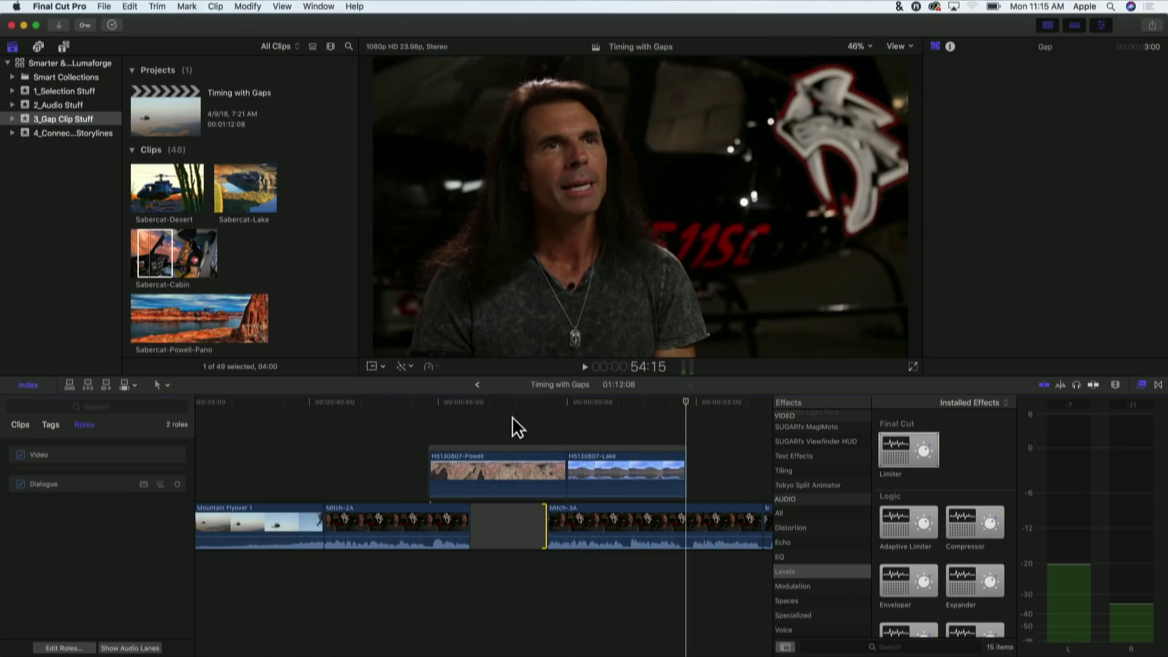
pyautogui.hotkey('shift', 'x')
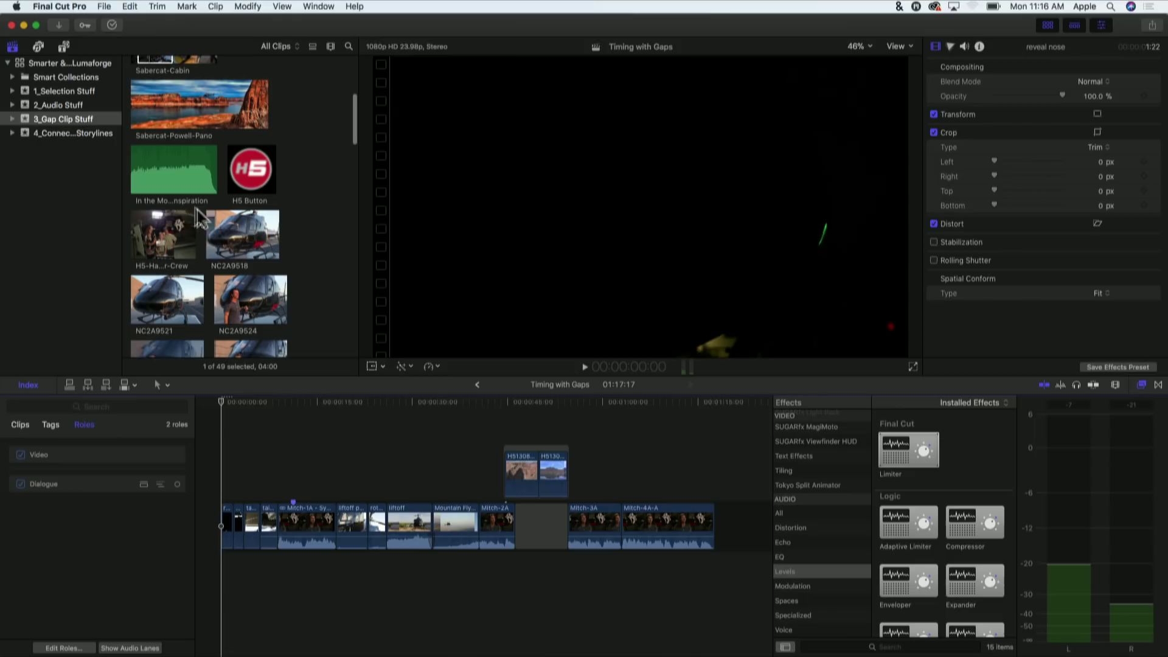
pyautogui.click(163, 176)
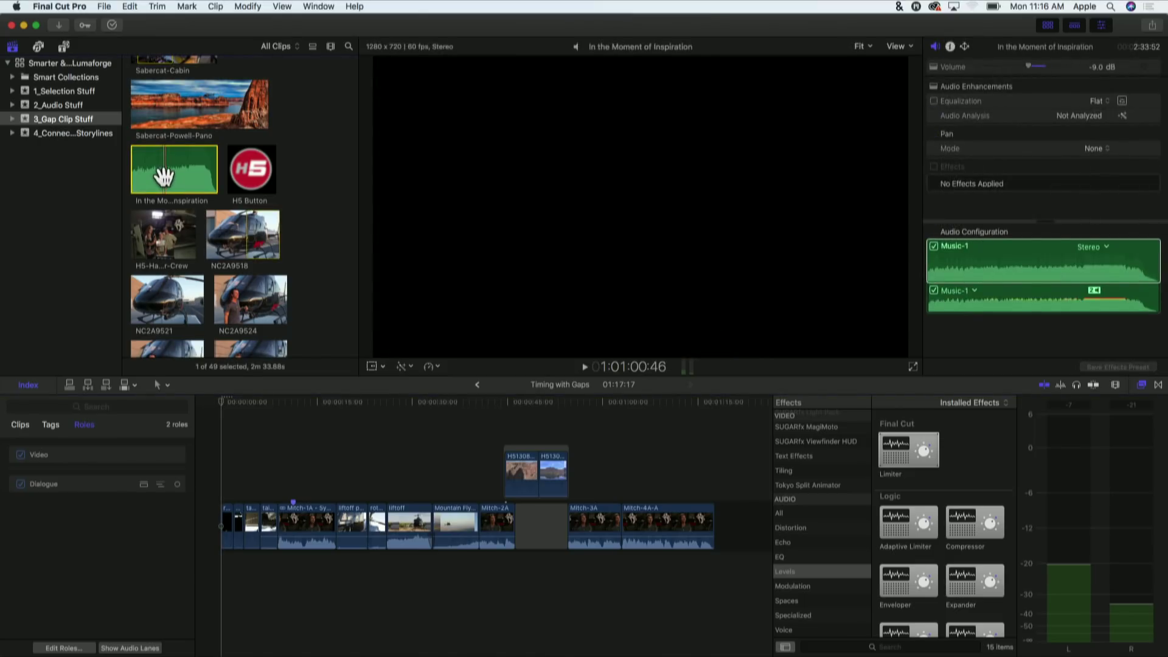
pyautogui.moveTo(162, 176); pyautogui.dragTo(226, 556)
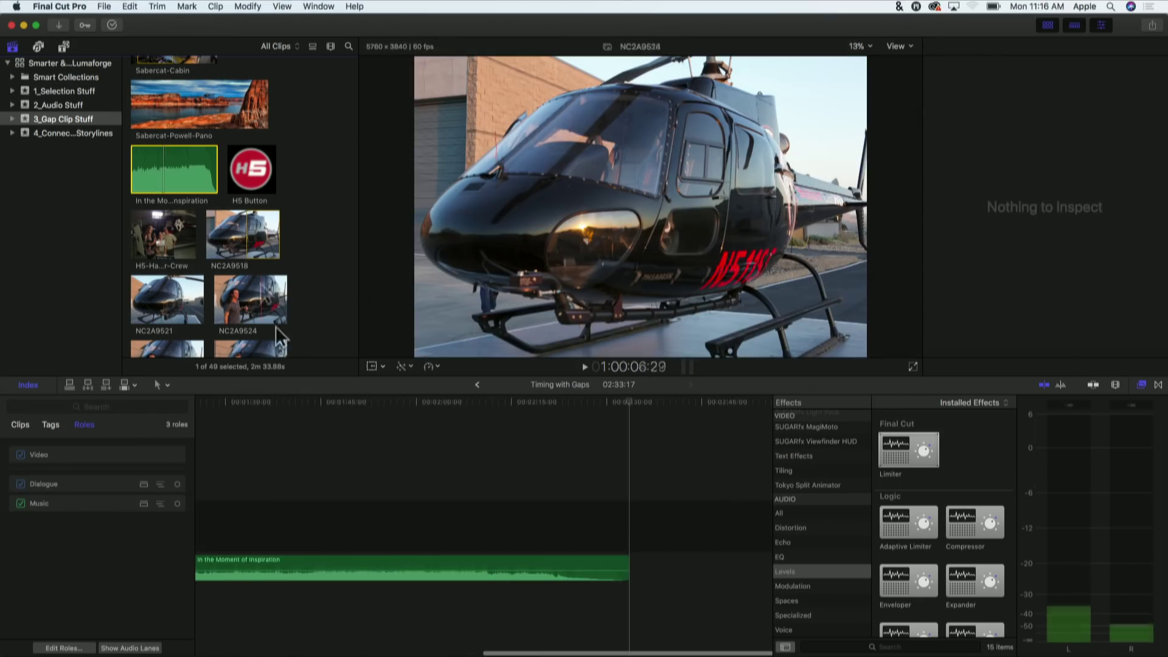
pyautogui.press('Home')
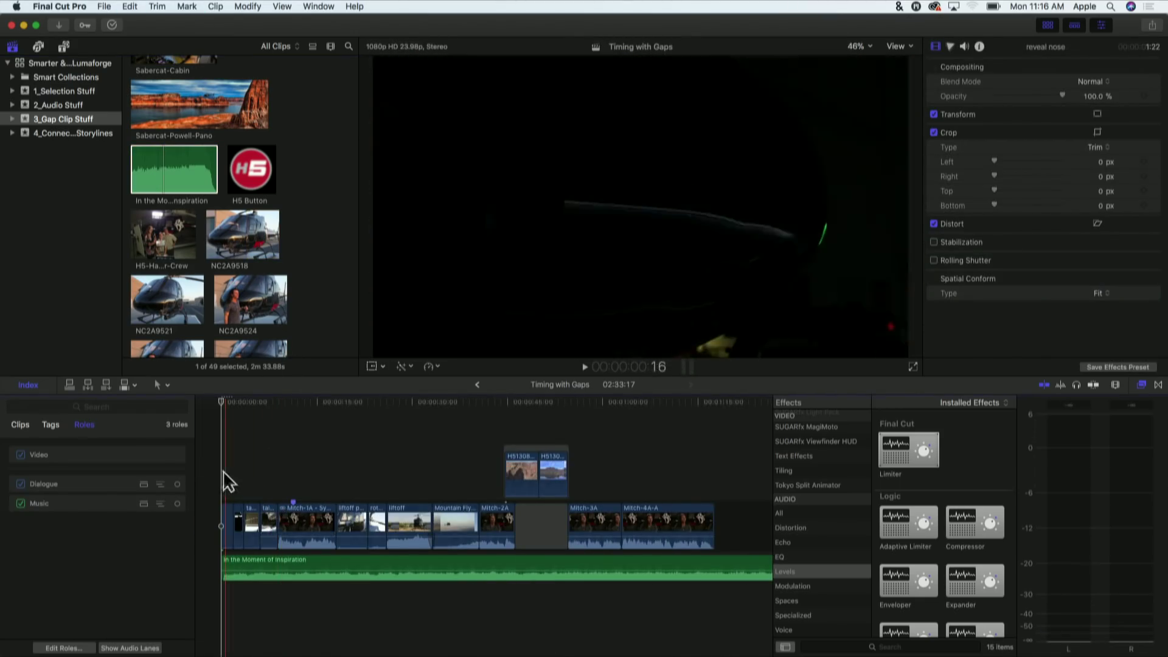
pyautogui.press('super+equal')
pyautogui.press('super+equal')
pyautogui.press('super+equal')
pyautogui.press('super+equal')
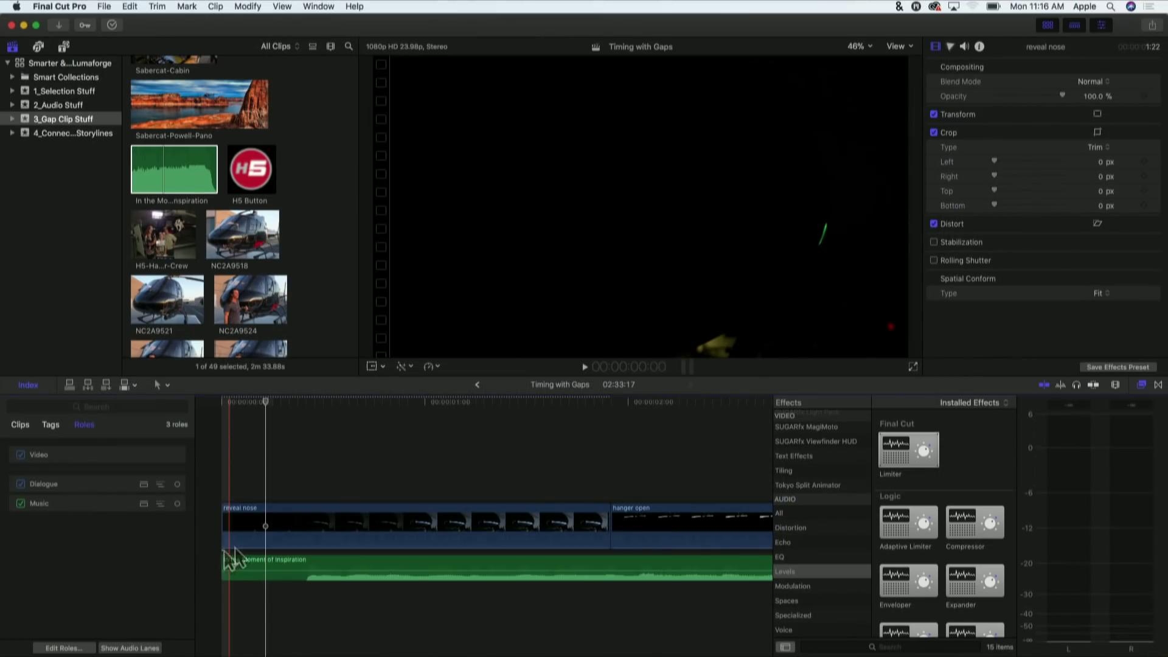
pyautogui.click(389, 535)
pyautogui.moveTo(376, 532)
pyautogui.mouseDown()
pyautogui.moveTo(425, 531)
pyautogui.moveTo(361, 535)
pyautogui.mouseUp()
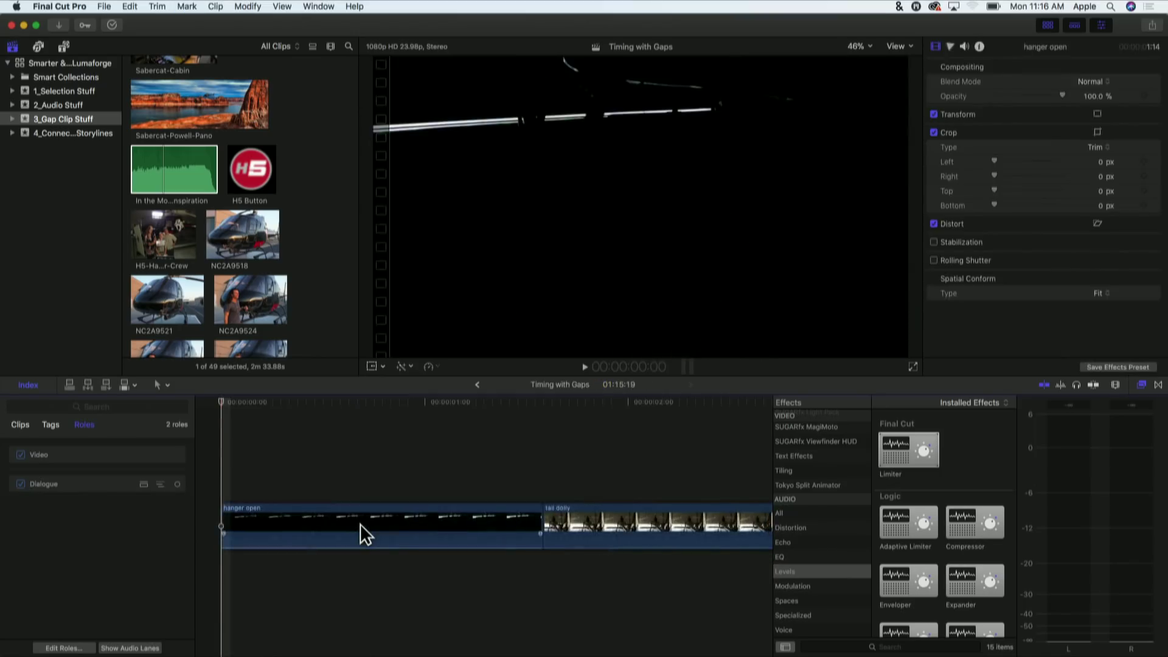
pyautogui.click(364, 557)
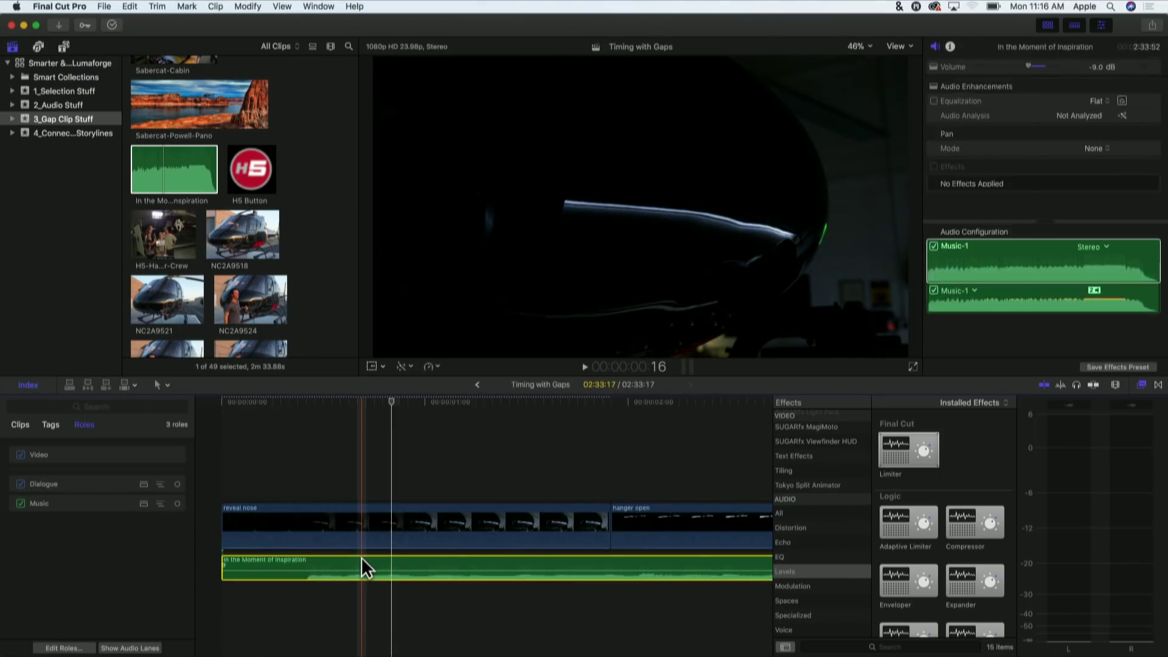
pyautogui.press('Delete')
pyautogui.press('Home')
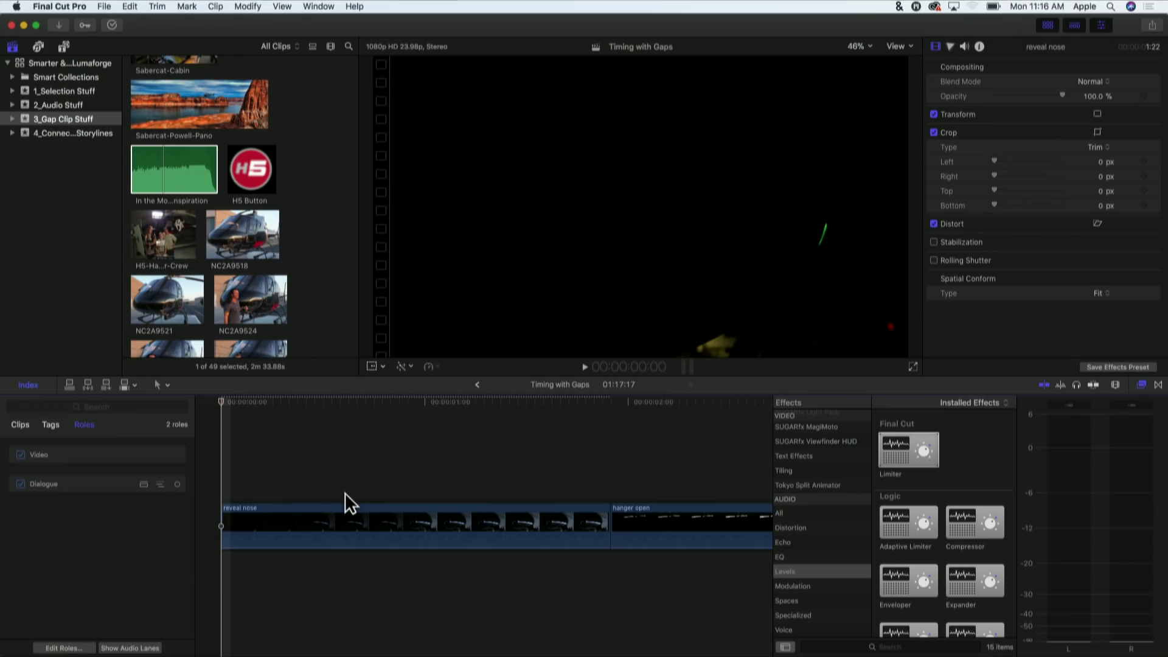
pyautogui.hotkey('shift', 'Delete')
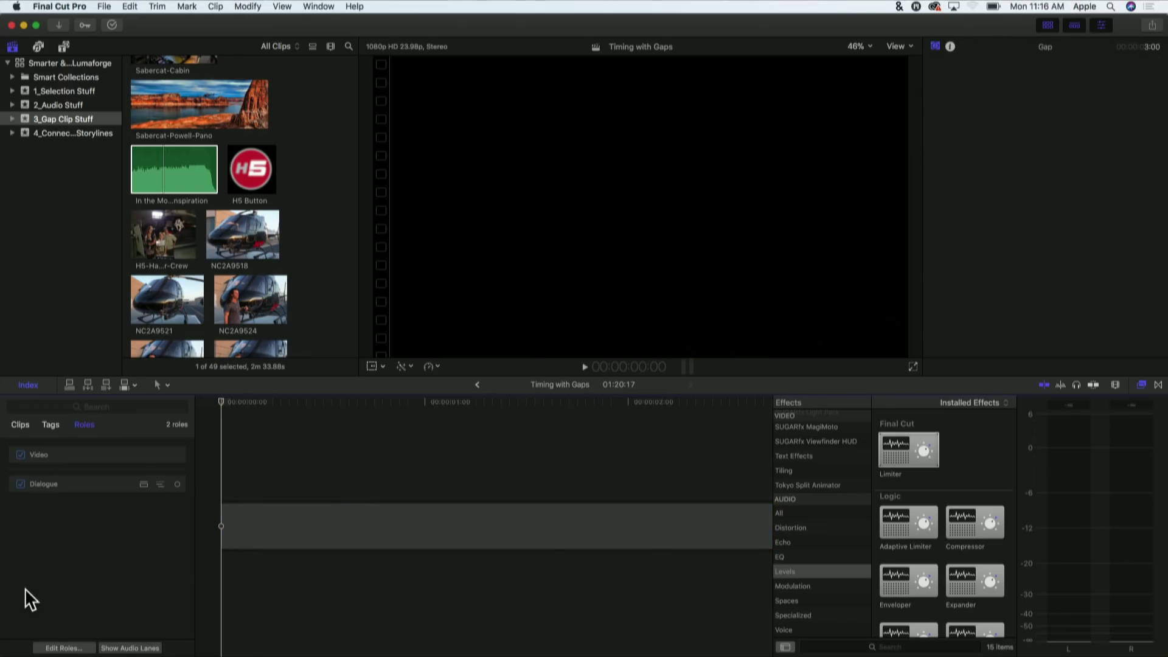
# Set the opening gap clip's duration to 1 frame, just ahead of reveal nose
pyautogui.press('super+minus')
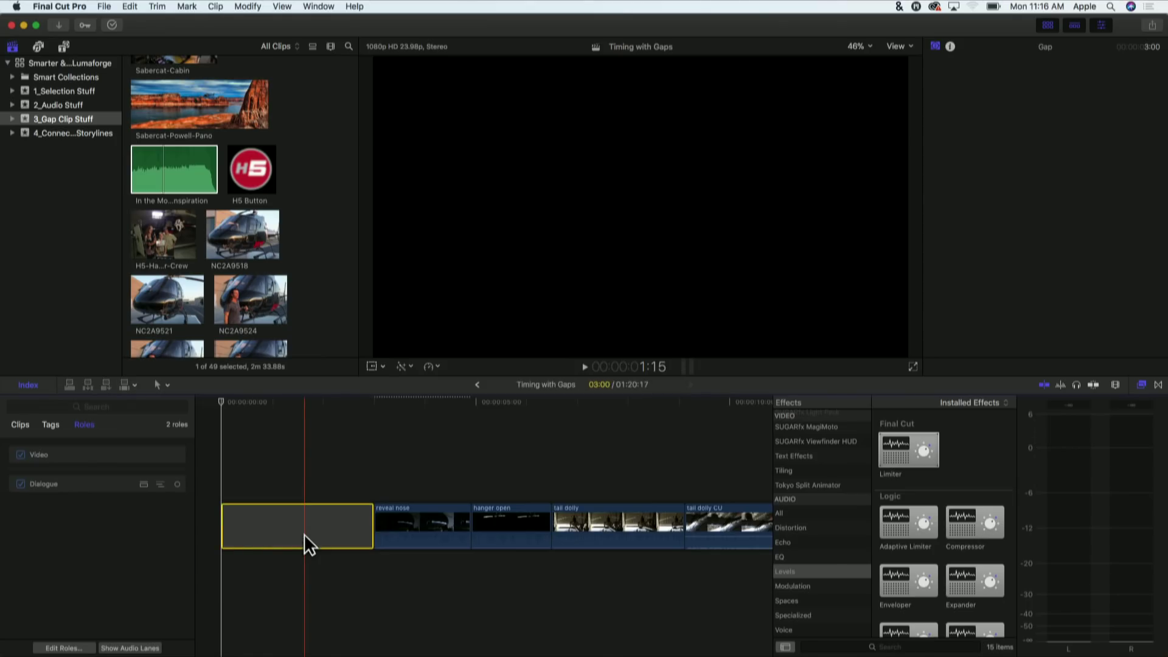
pyautogui.hotkey('ctrl', 'd')
pyautogui.write('1')
pyautogui.press('Return')
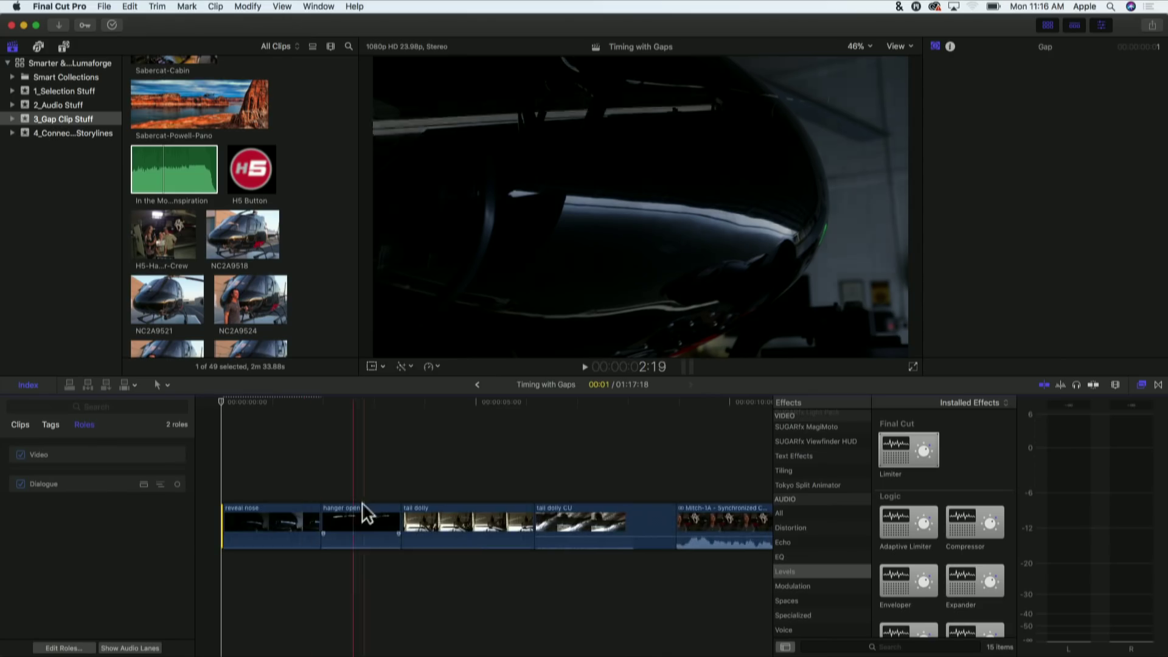
pyautogui.click(367, 410)
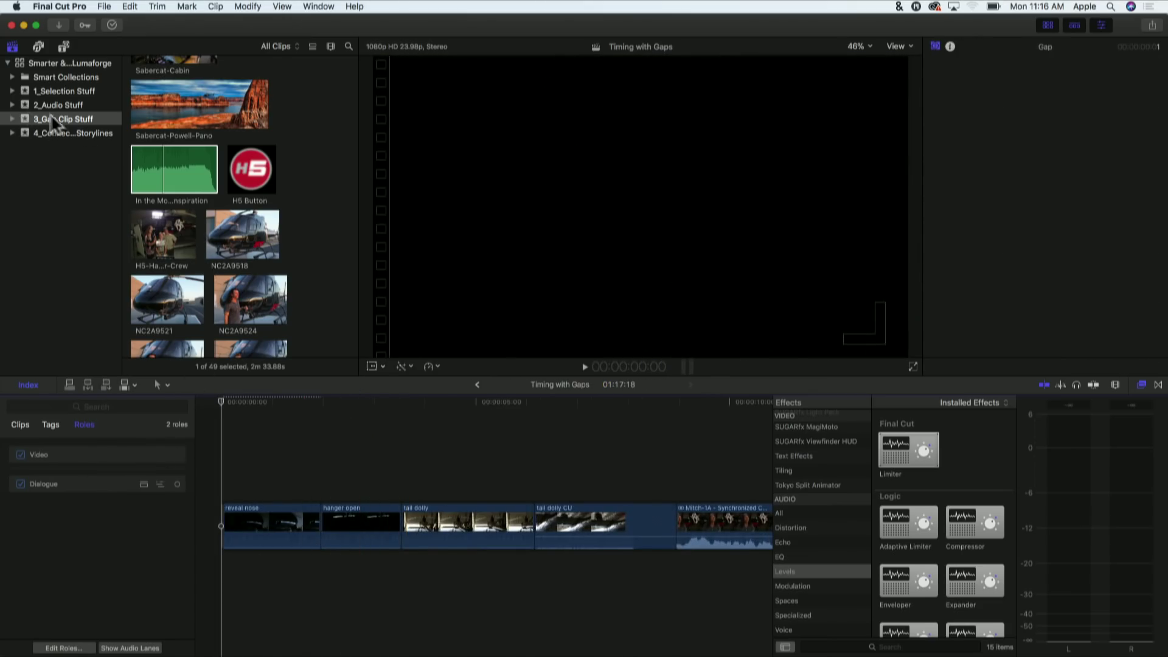
# Connect the In the Moment of Inspiration music at the start of the project
pyautogui.click(161, 182)
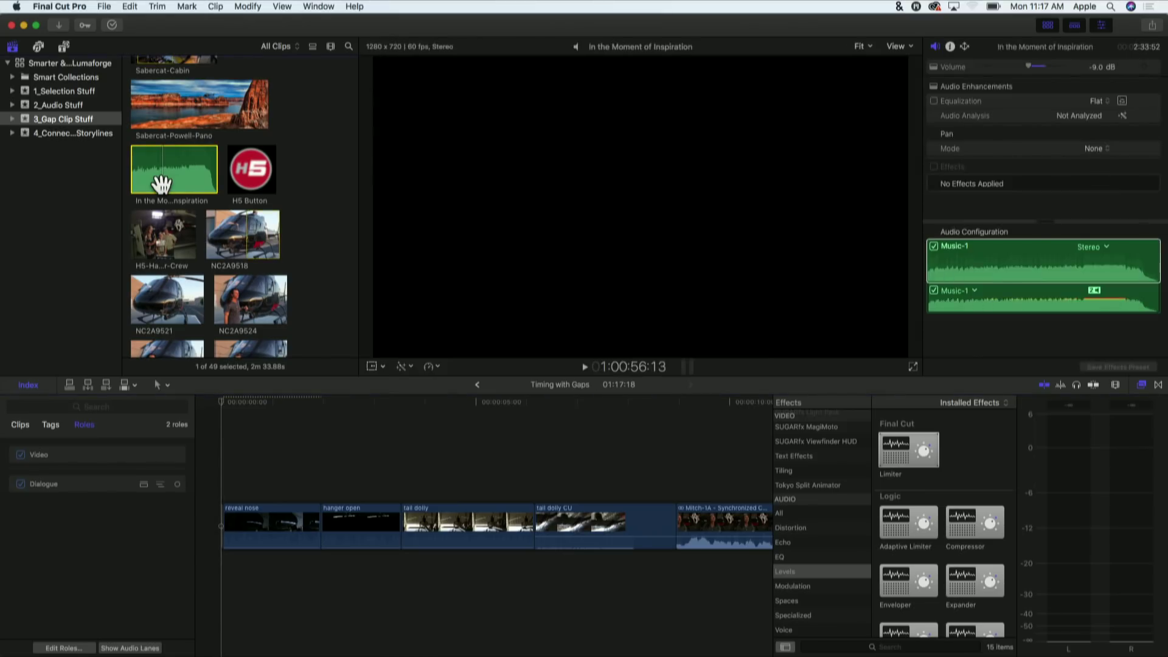
pyautogui.press('q')
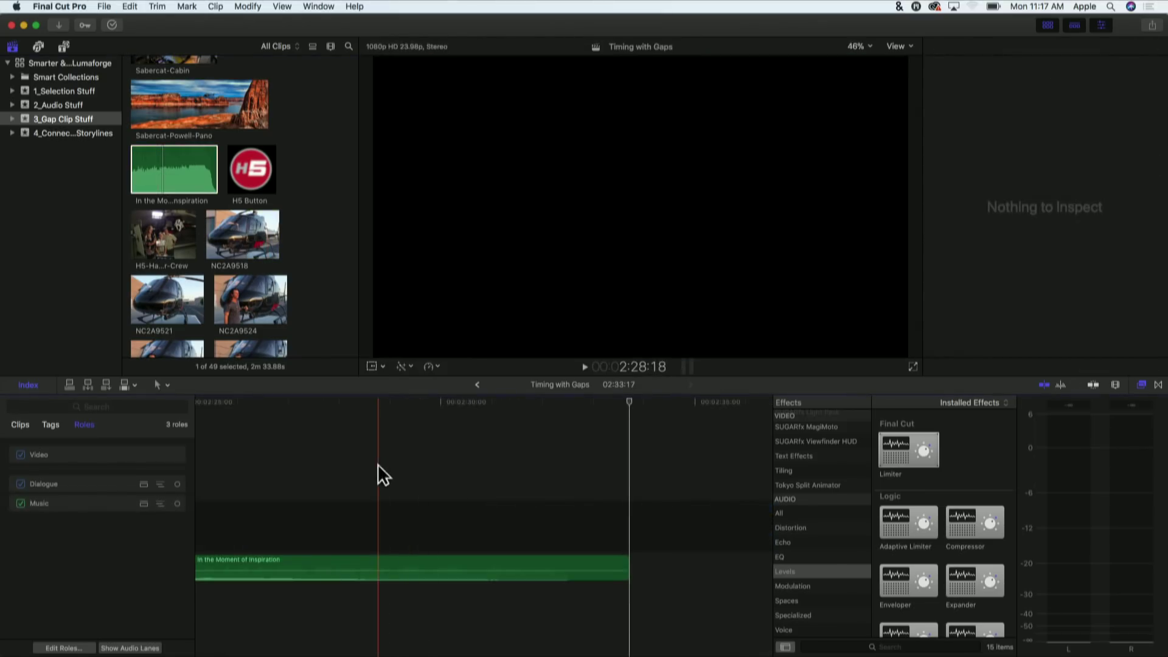
pyautogui.click(376, 462)
pyautogui.hotkey('shift', 'z')
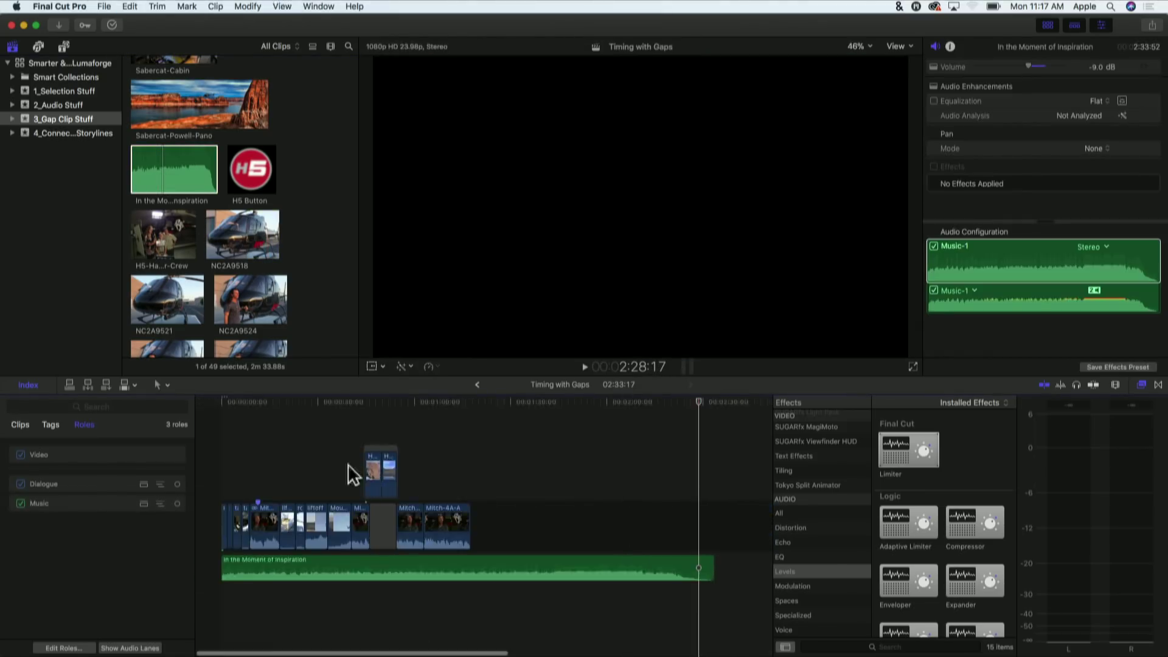
pyautogui.click(294, 421)
pyautogui.click(298, 402)
pyautogui.press('Home')
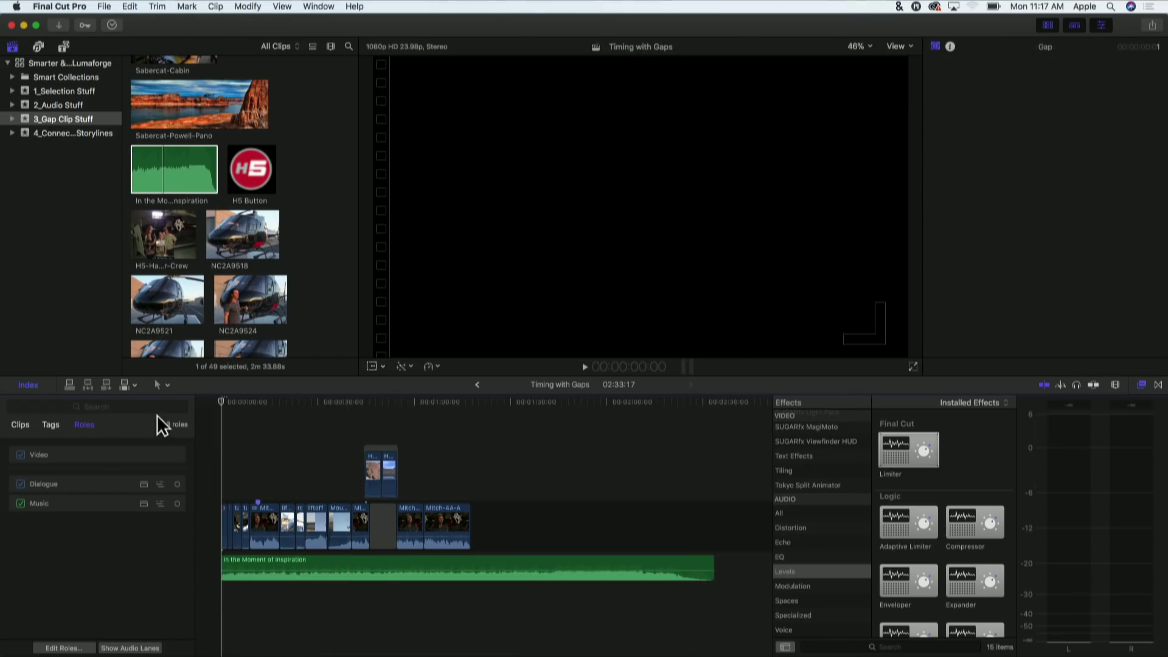
pyautogui.press('super+equal')
pyautogui.press('super+equal')
pyautogui.press('super+equal')
pyautogui.press('super+equal')
pyautogui.press('super+equal')
pyautogui.press('super+equal')
pyautogui.press('super+equal')
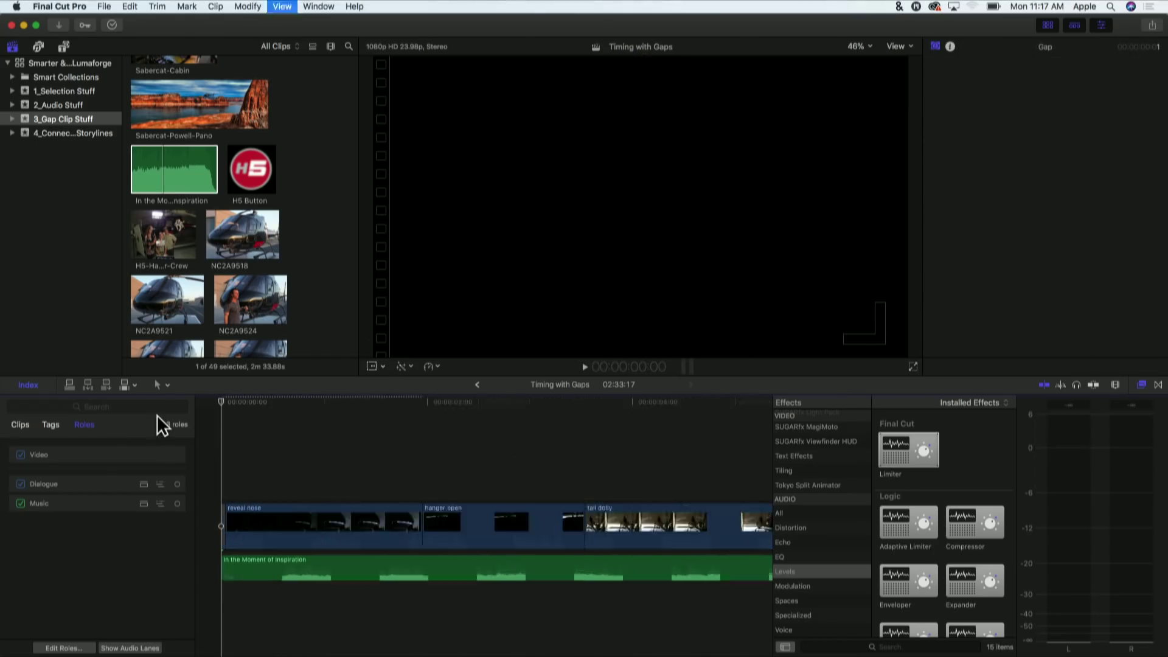
pyautogui.press('super+minus')
pyautogui.press('super+minus')
pyautogui.press('super+minus')
pyautogui.press('super+minus')
pyautogui.press('super+minus')
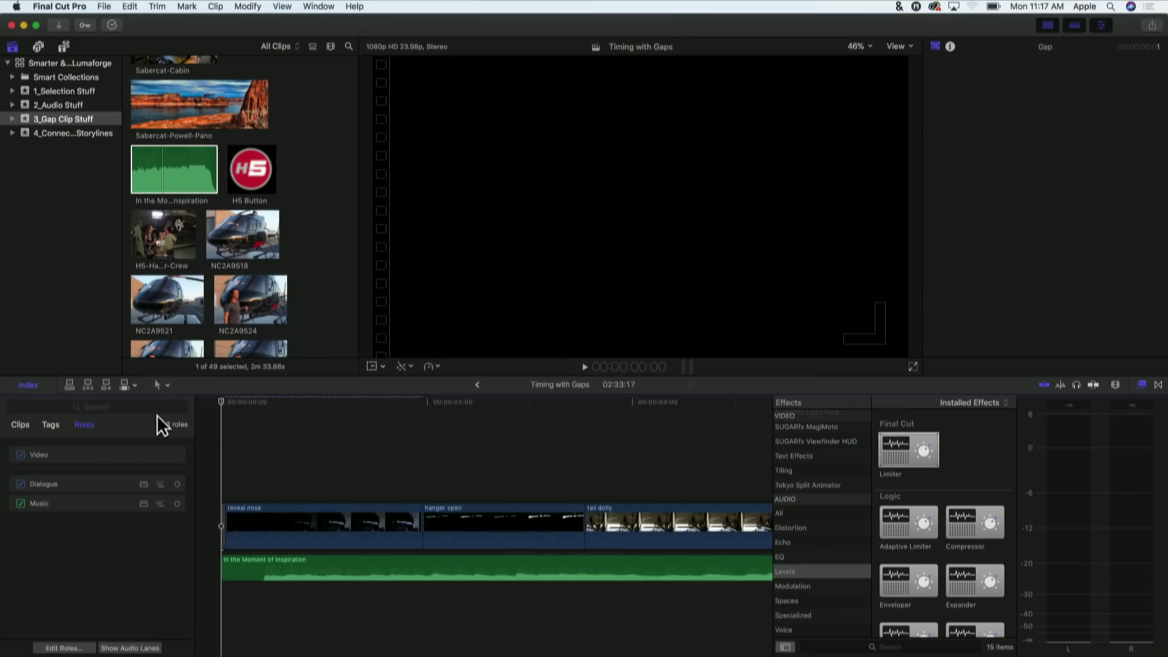
# Move reveal nose to after tail dolly and delete the hanger open clip
pyautogui.click(331, 422)
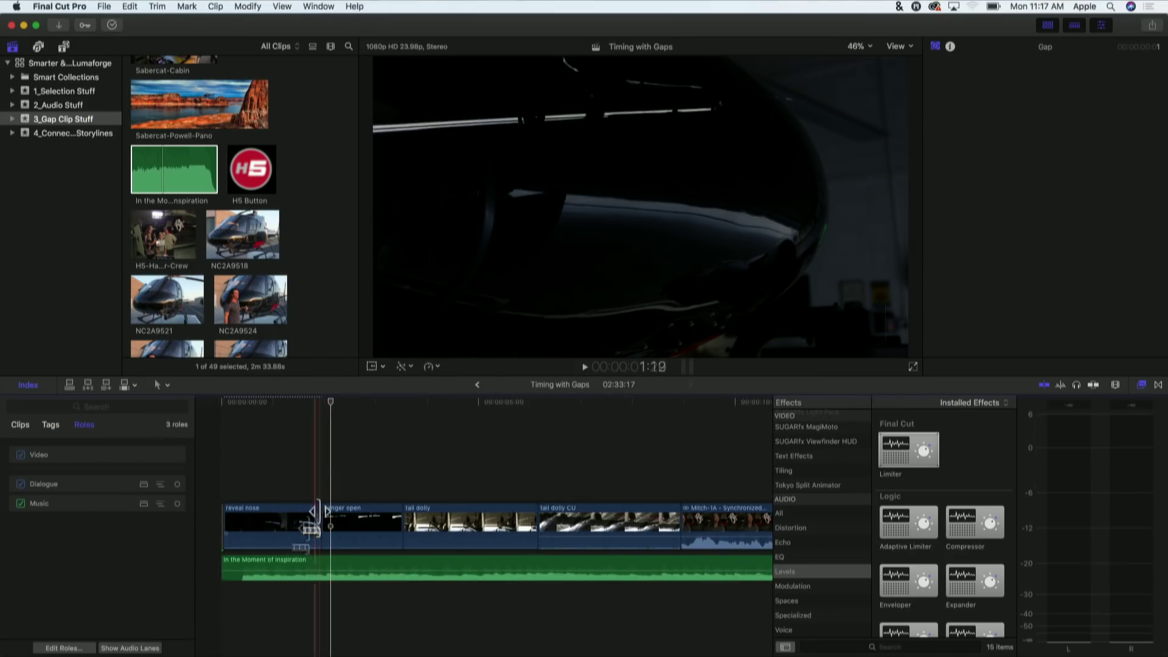
pyautogui.click(301, 539)
pyautogui.moveTo(239, 531); pyautogui.dragTo(484, 529)
pyautogui.click(241, 524)
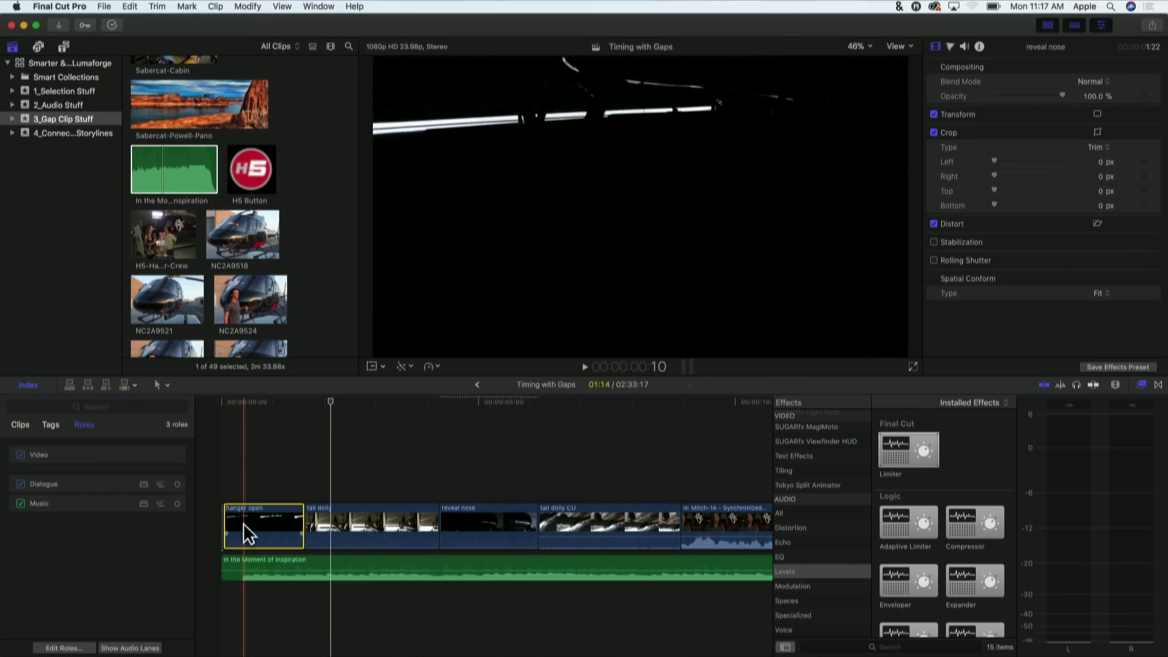
pyautogui.press('Delete')
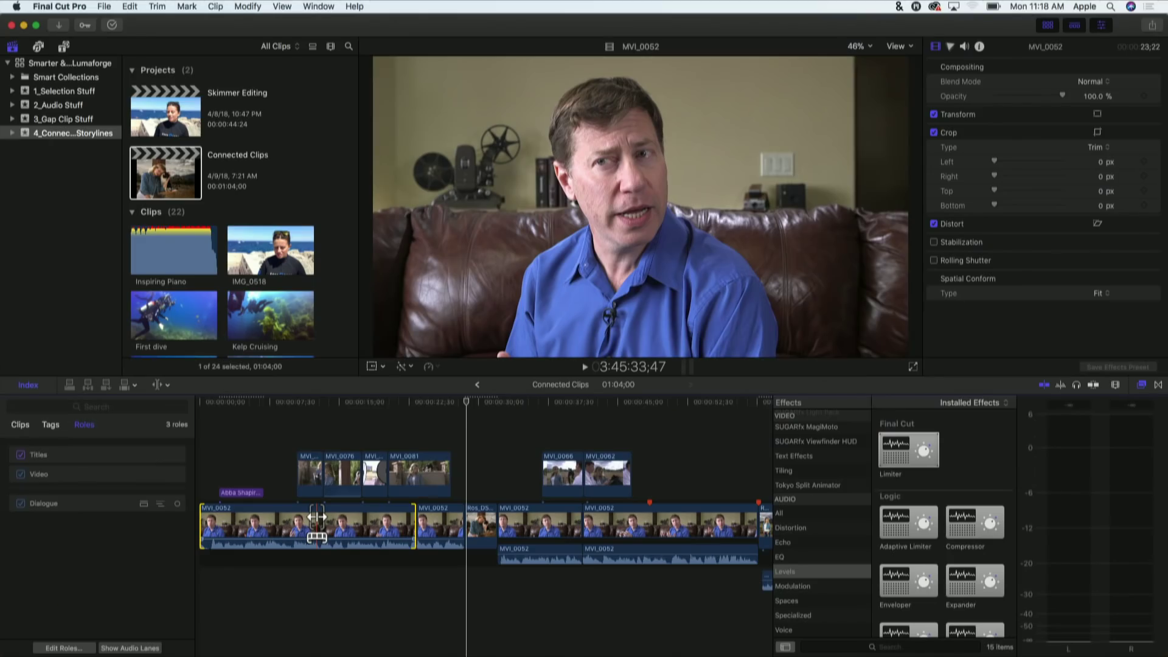
# Select the lower-third name title over the interview clip in Connected Clips
pyautogui.click(234, 409)
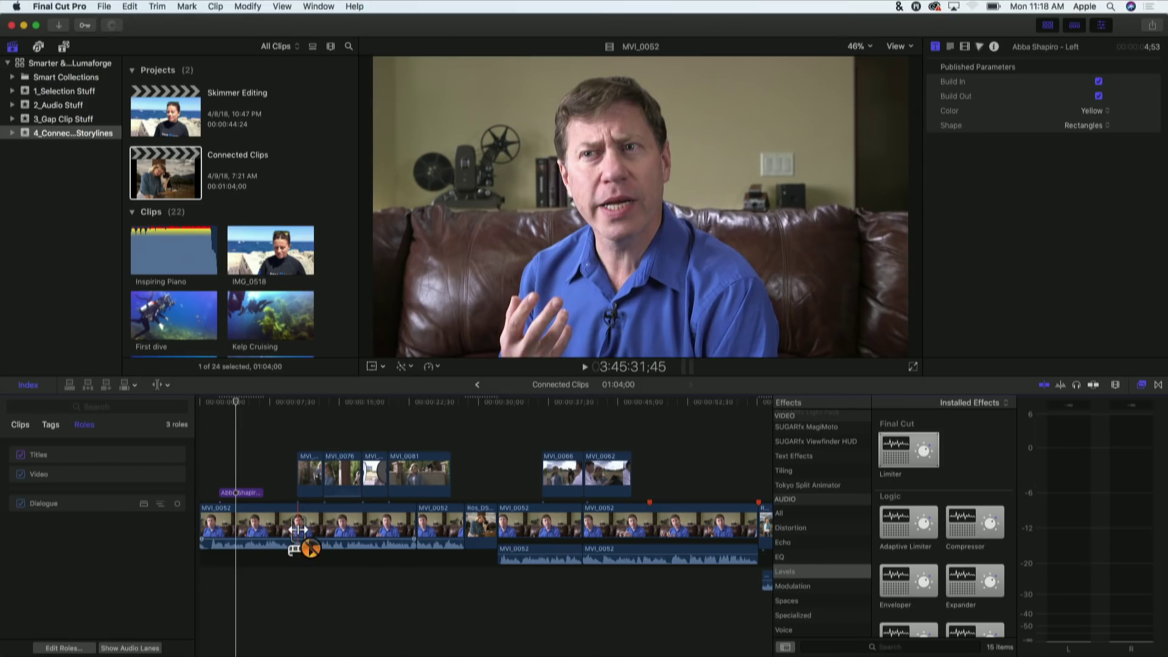
pyautogui.moveTo(298, 530)
pyautogui.mouseDown()
pyautogui.moveTo(312, 530)
pyautogui.moveTo(297, 531)
pyautogui.mouseUp()
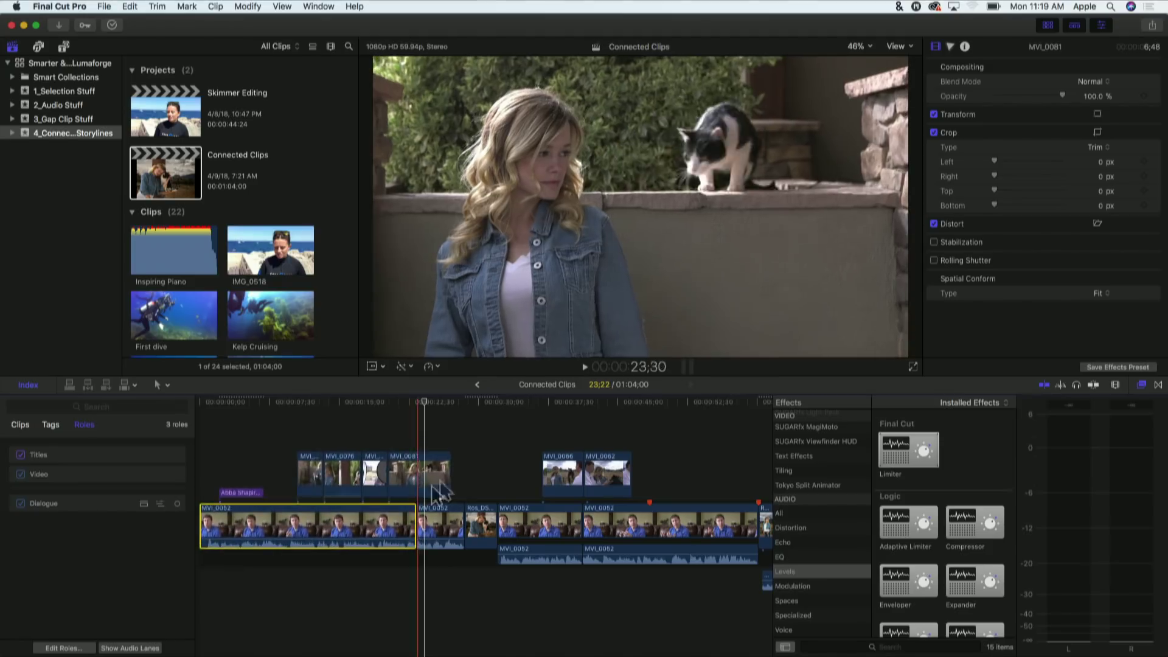
pyautogui.click(438, 425)
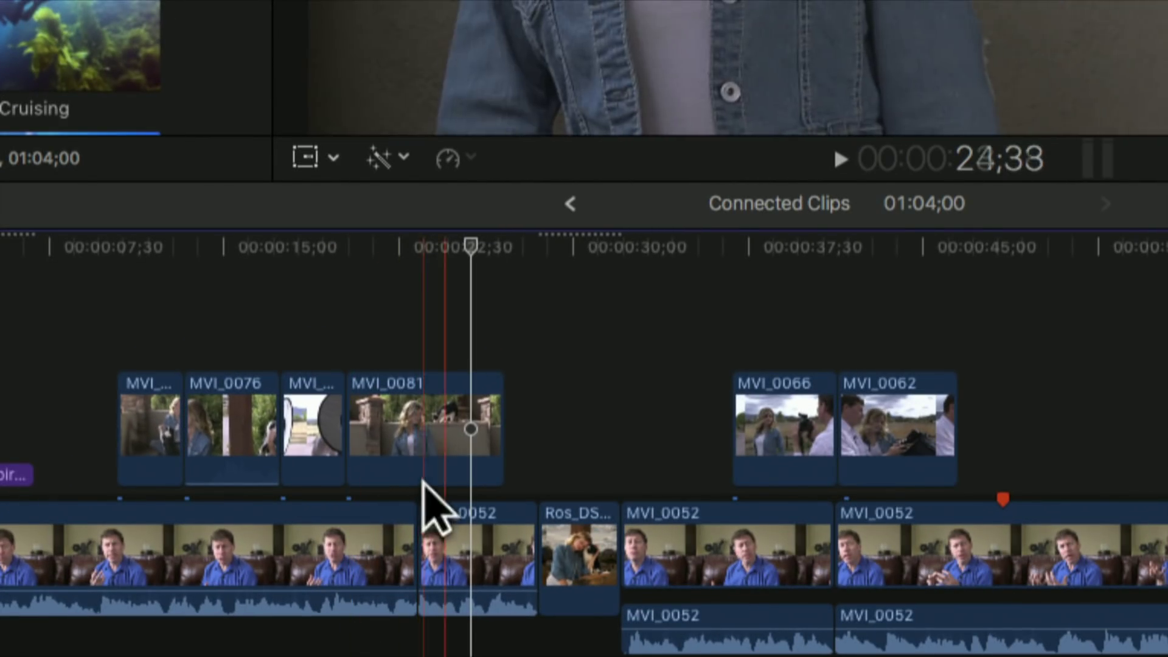
pyautogui.click(489, 243)
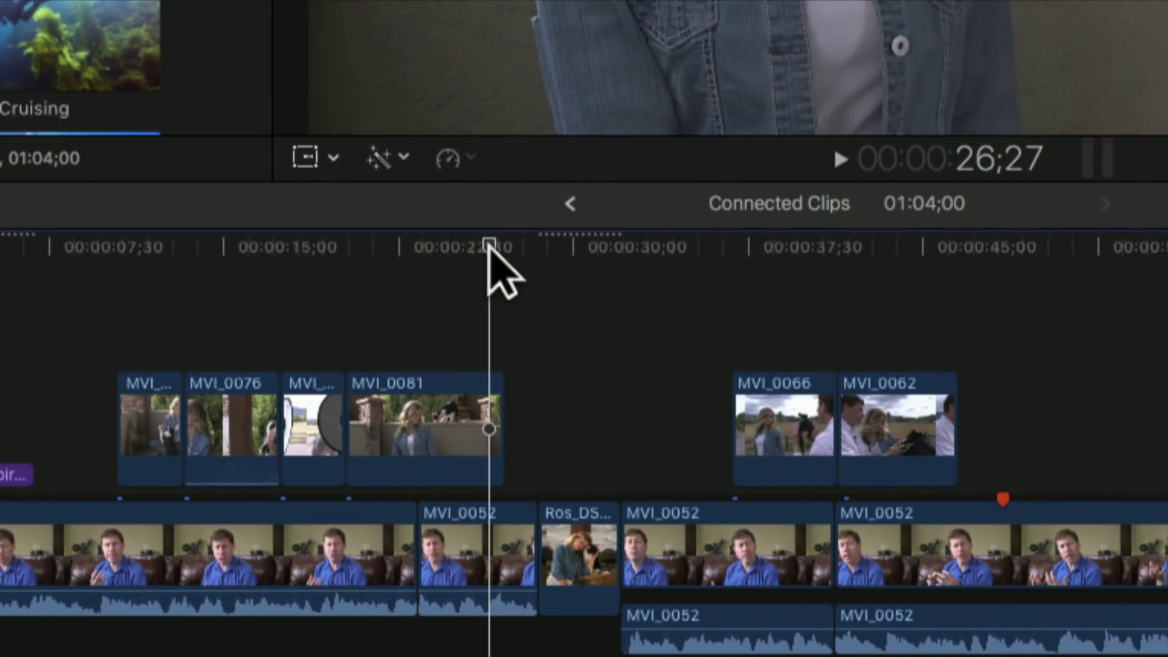
pyautogui.click(450, 477)
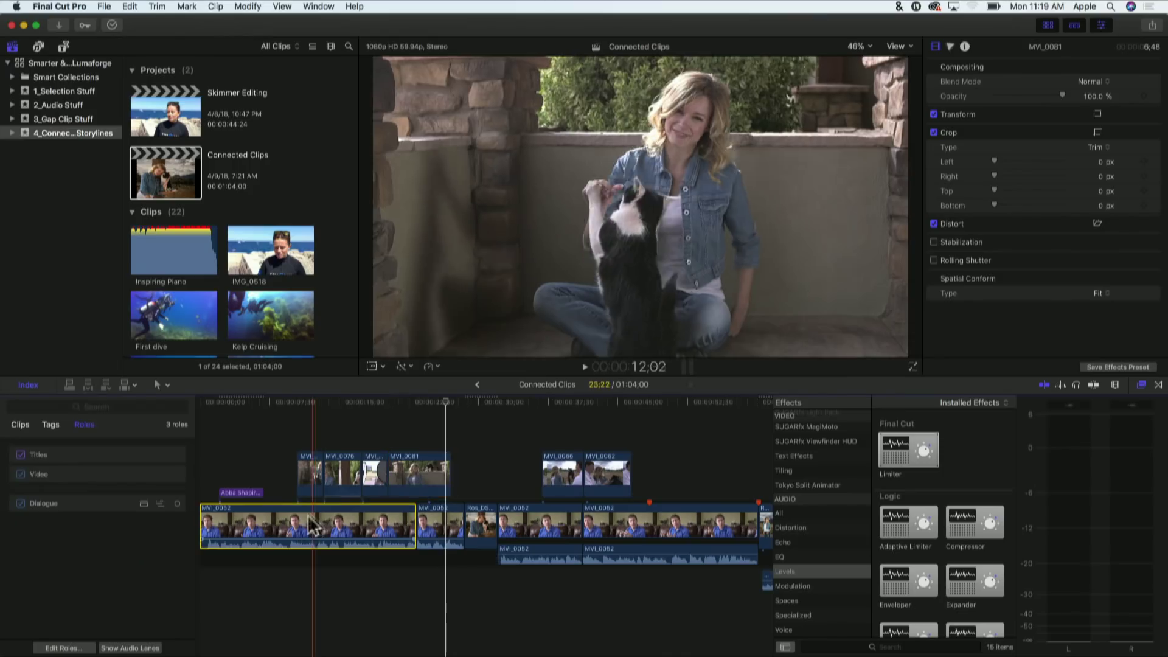
pyautogui.moveTo(201, 535); pyautogui.dragTo(160, 492)
pyautogui.moveTo(316, 494); pyautogui.dragTo(304, 523)
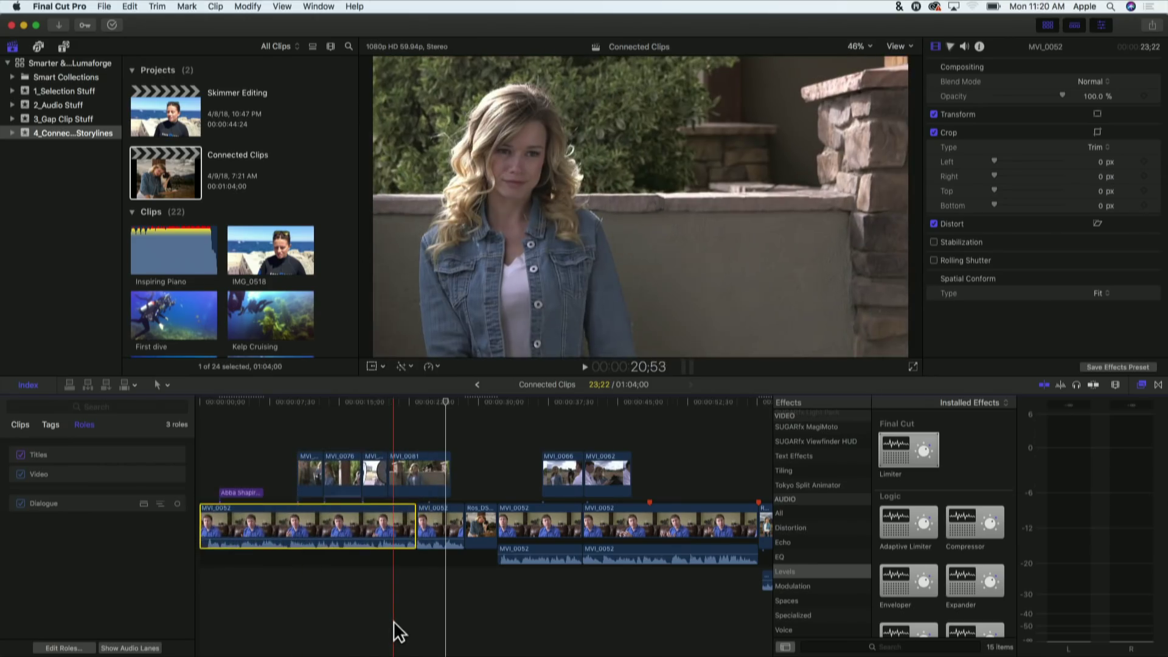